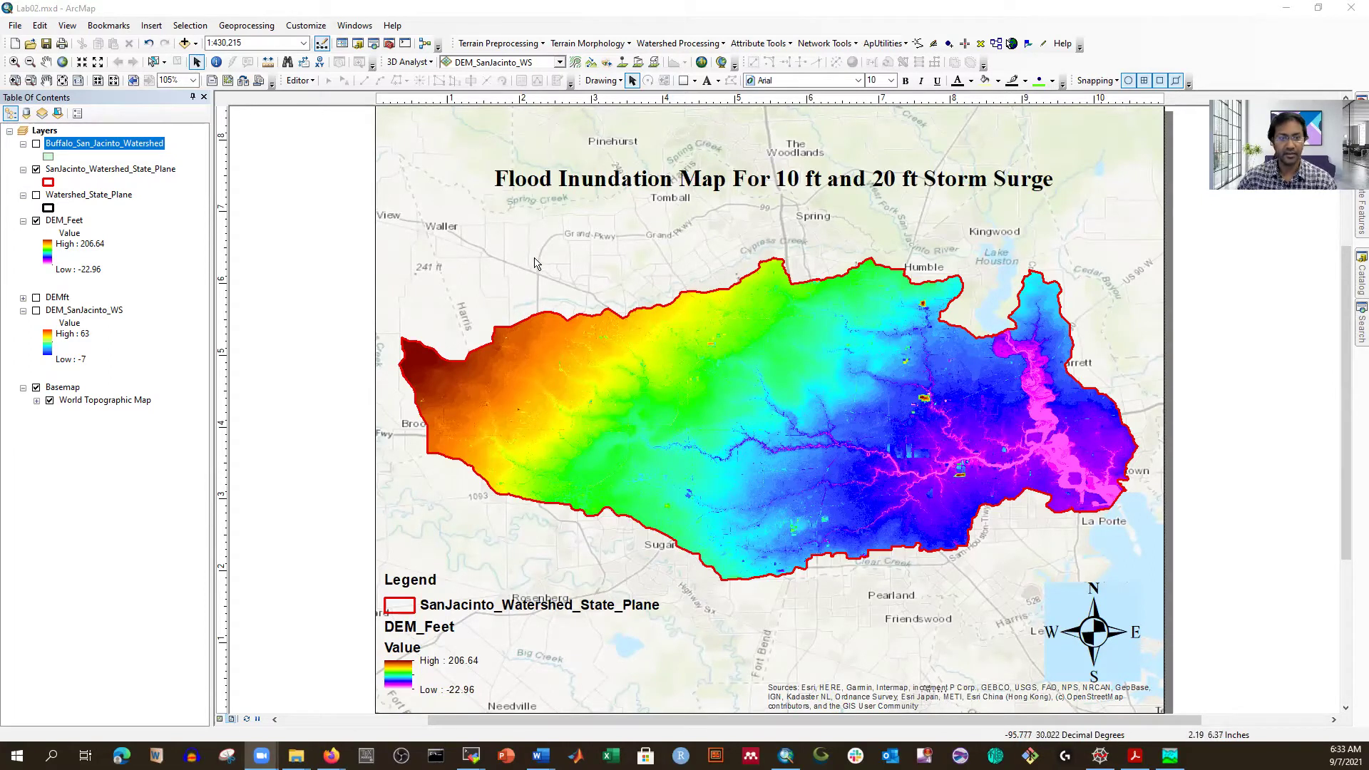
# Hide the DEM_Feet layer and display the Buffalo_San_Jacinto_Watershed layer on the map
pyautogui.click(36, 170)
pyautogui.click(36, 170)
pyautogui.click(36, 221)
pyautogui.click(36, 143)
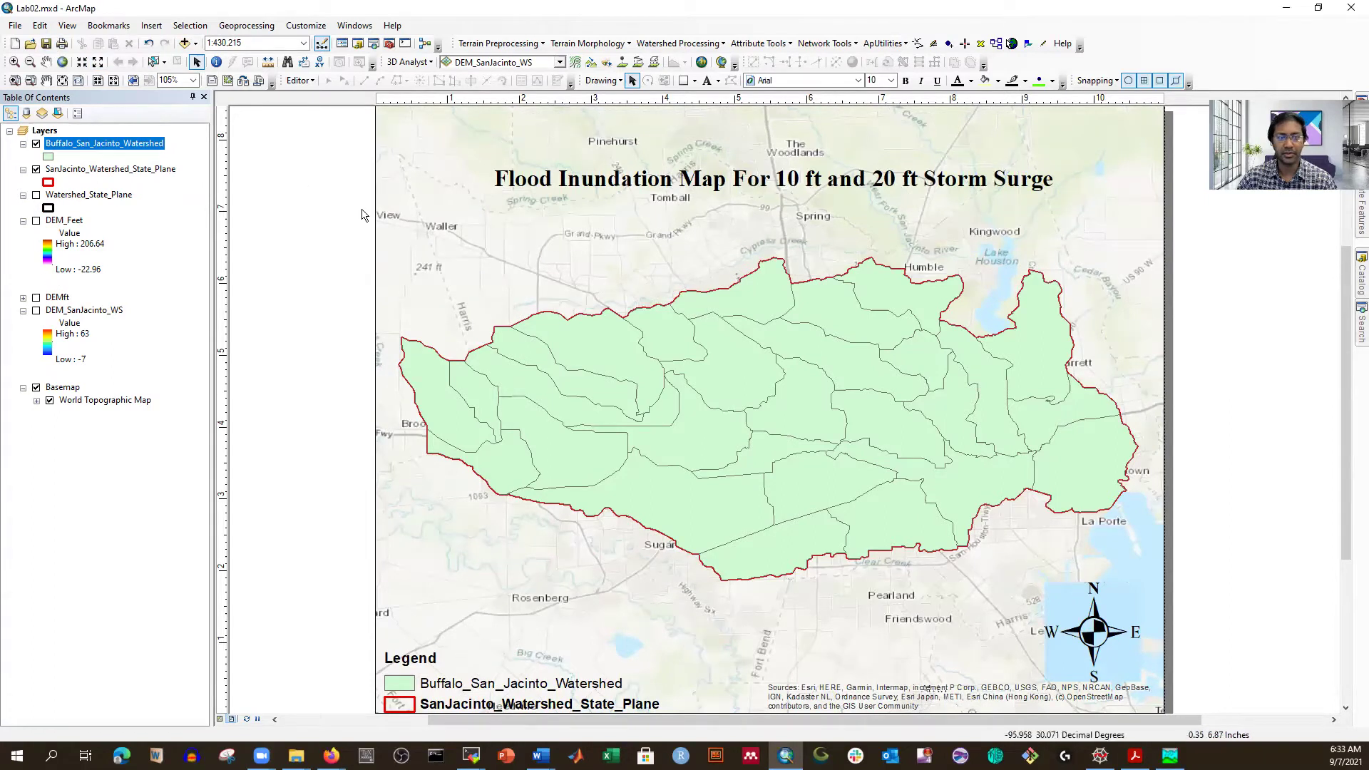
# Open the attribute table of the Buffalo_San_Jacinto_Watershed layer and examine its fields through to the last columns
pyautogui.rightClick(69, 145)
pyautogui.click(107, 180)
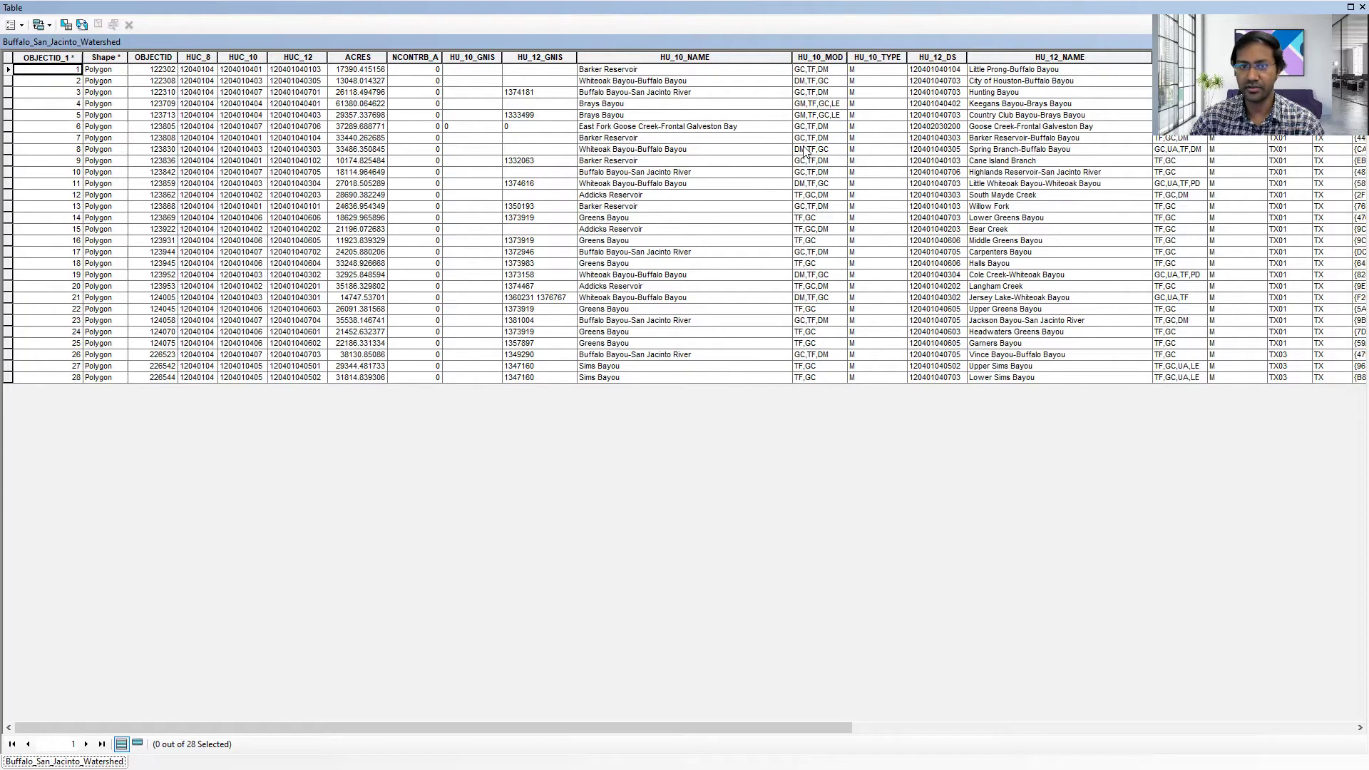
pyautogui.click(673, 184)
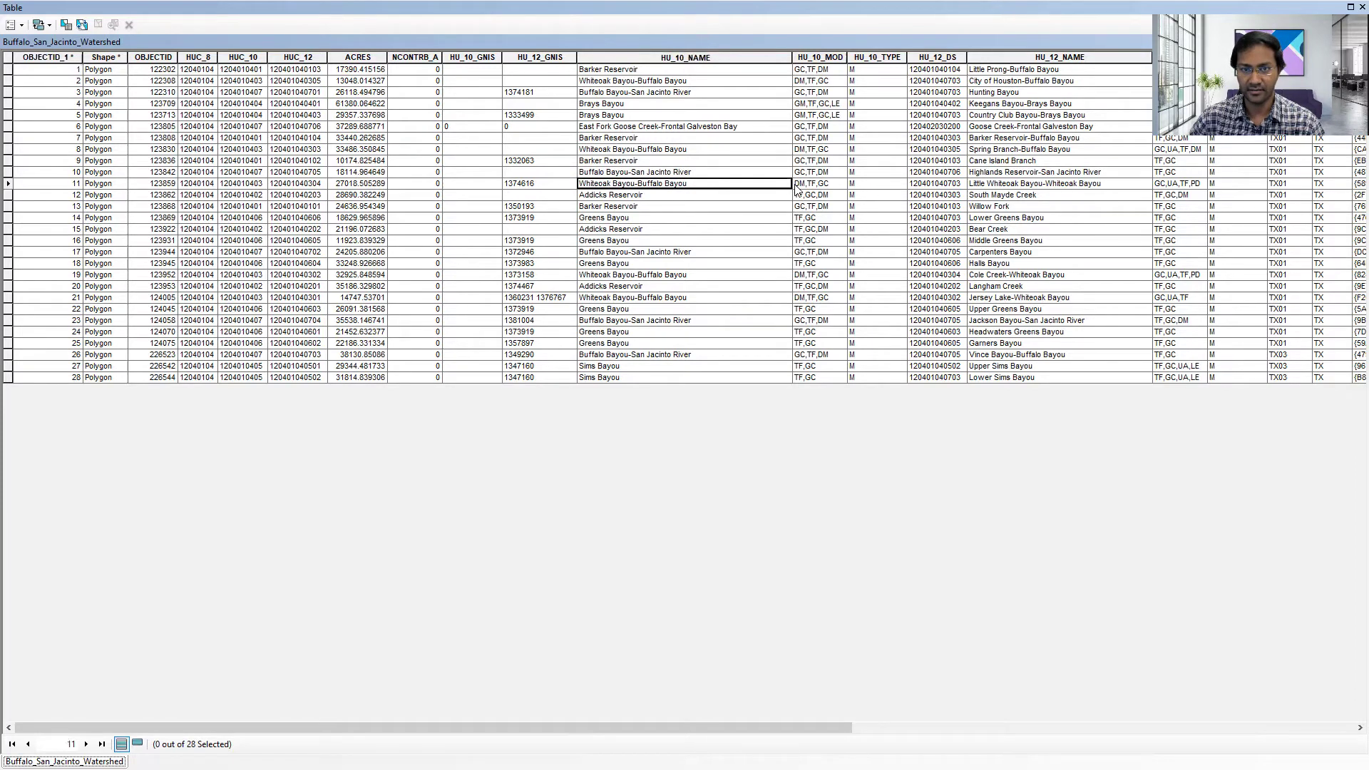
pyautogui.moveTo(356, 727); pyautogui.dragTo(915, 740)
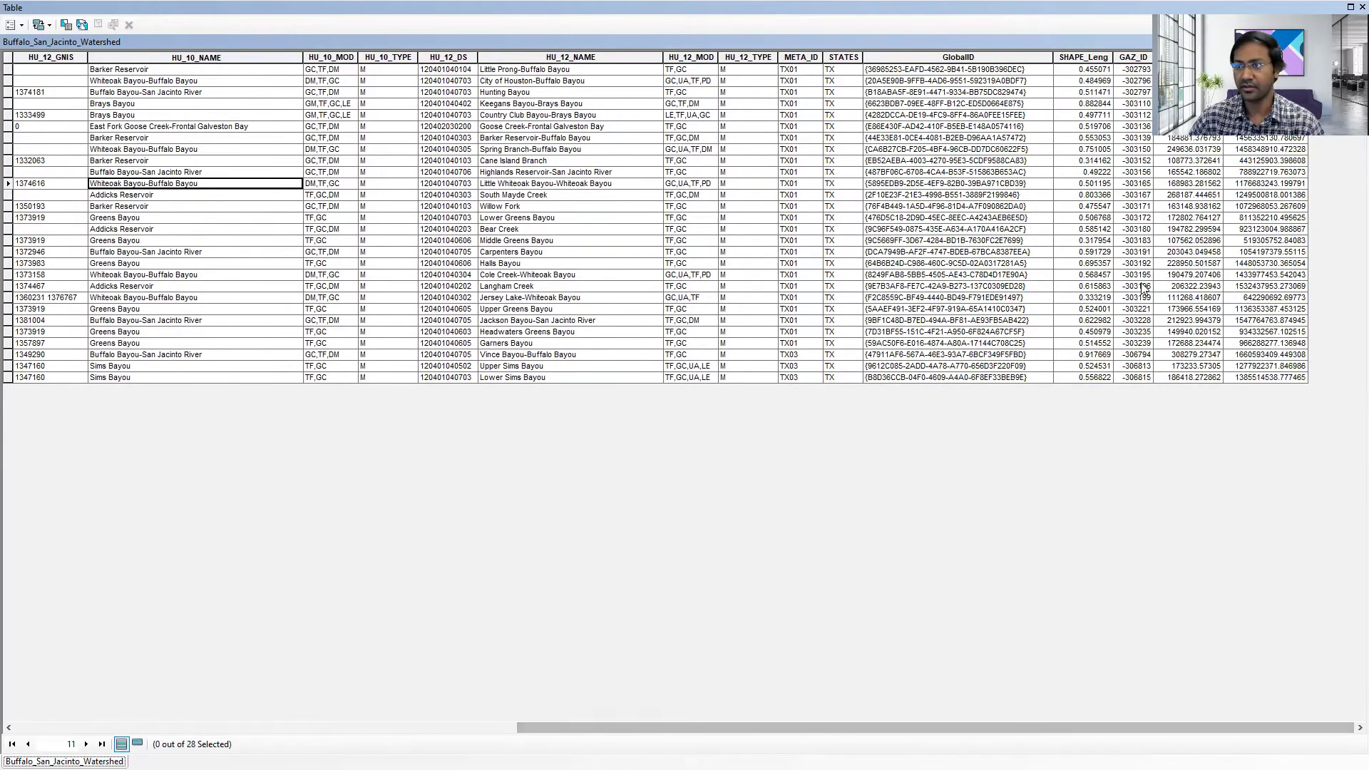
pyautogui.hotkey('ctrl', 'Home')
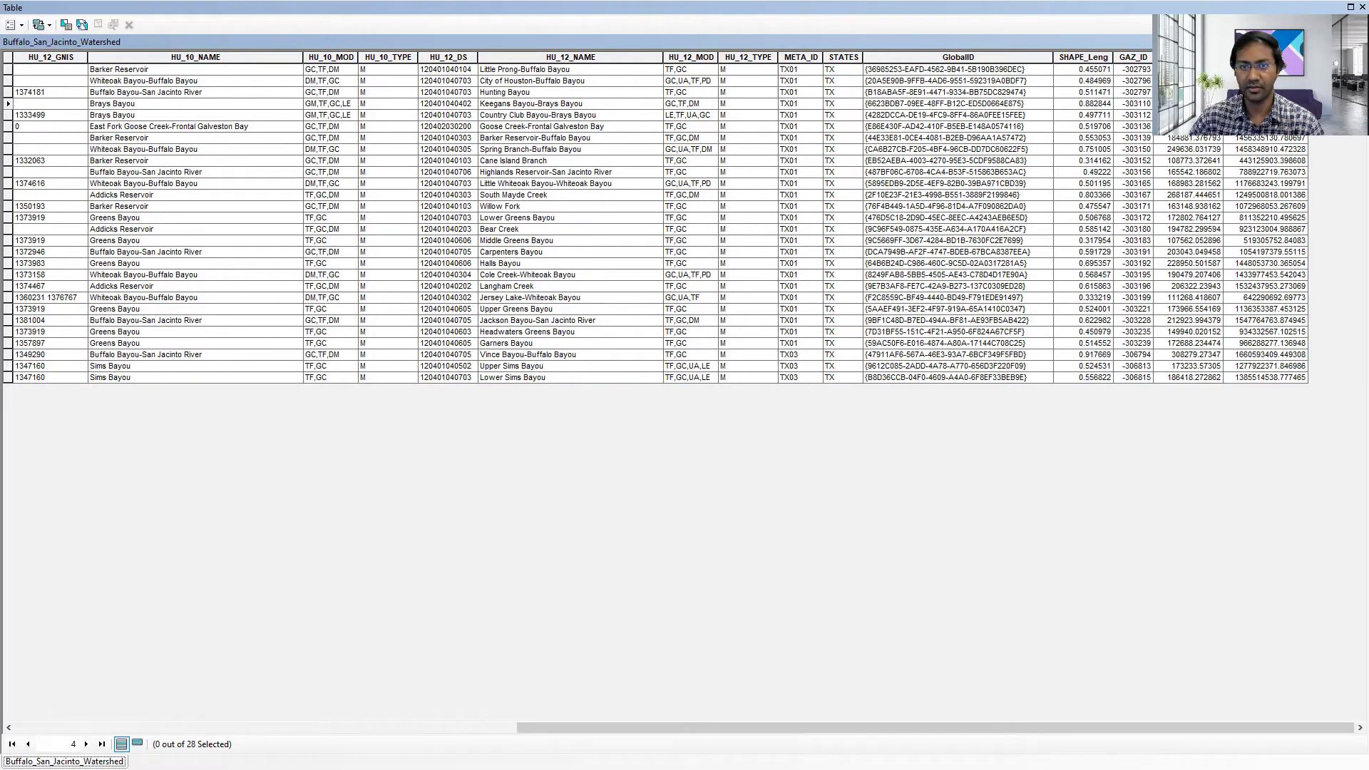
# Add a field named Area_sq_KM of type Double to the watershed attribute table
pyautogui.click(14, 24)
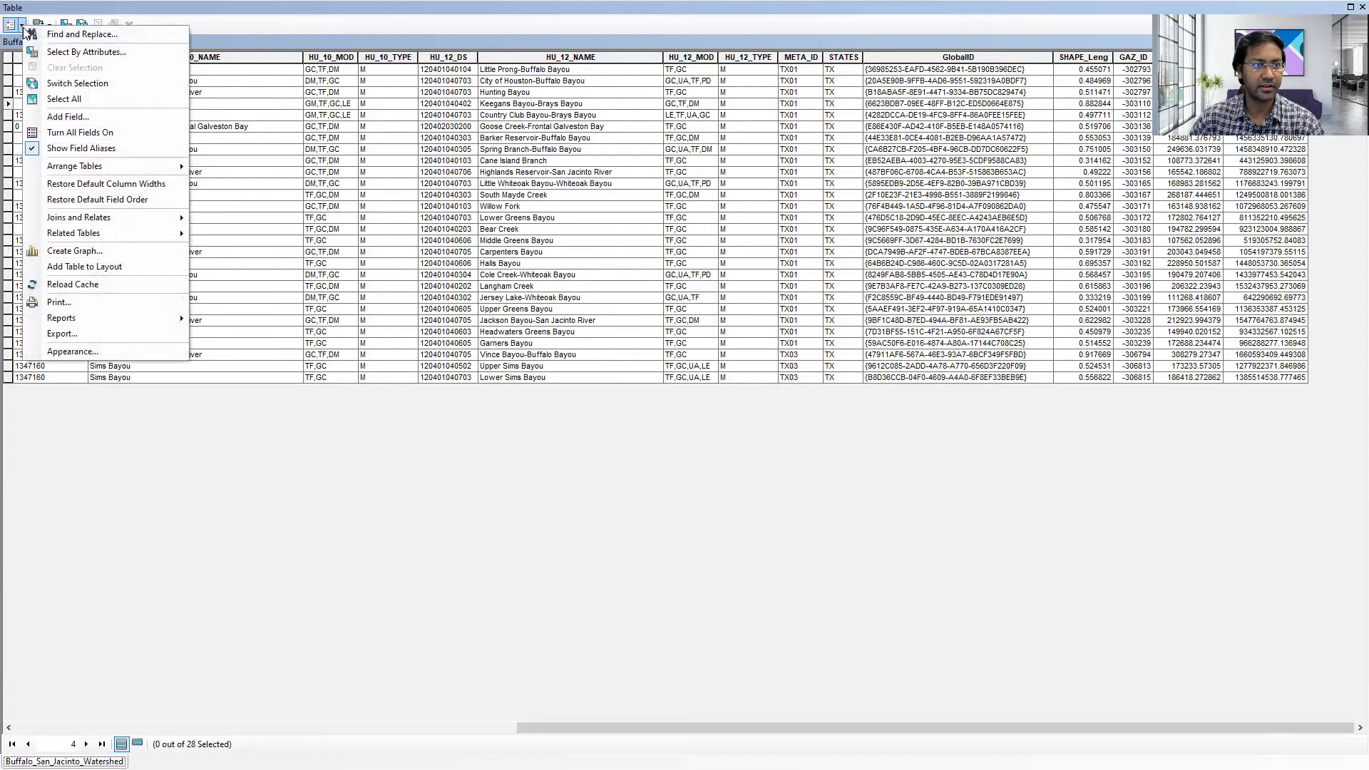
pyautogui.click(74, 118)
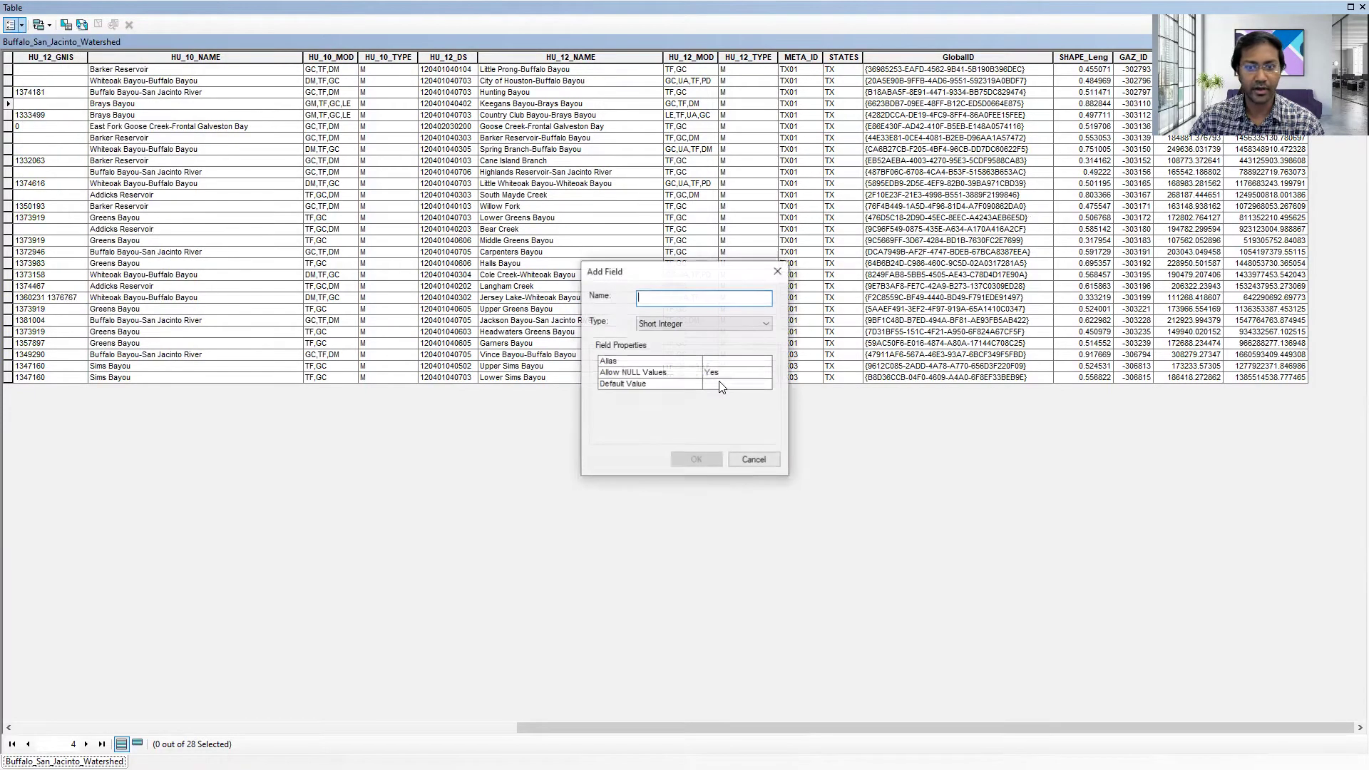
pyautogui.write('Ar')
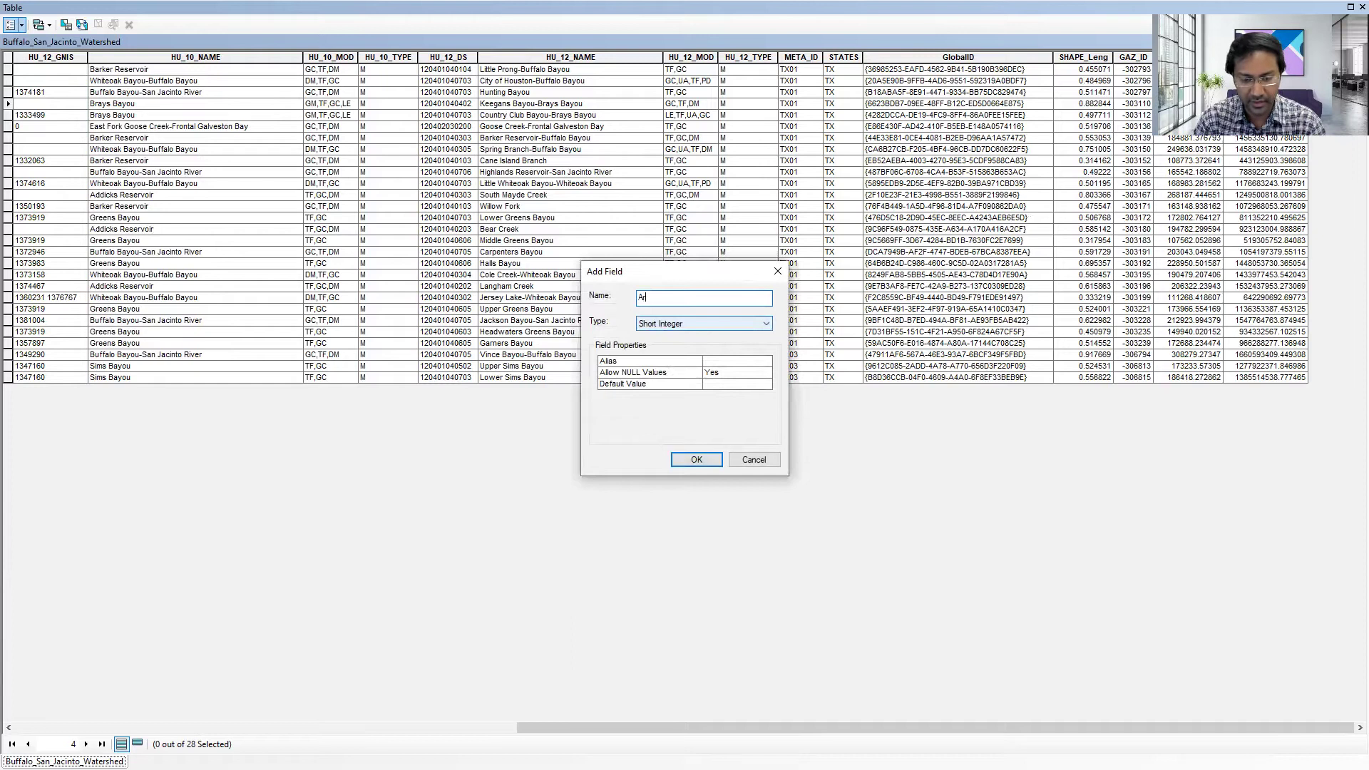
pyautogui.write('ea_')
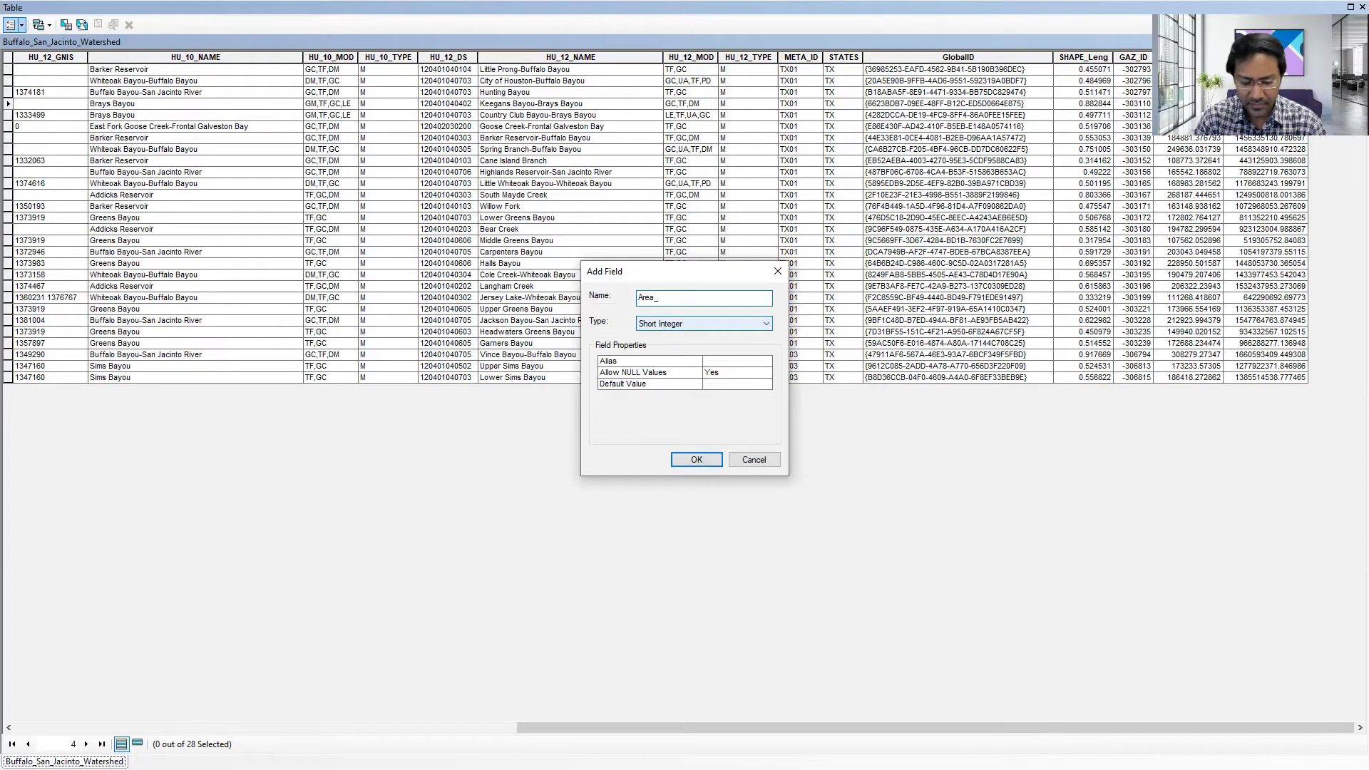
pyautogui.write('sq_')
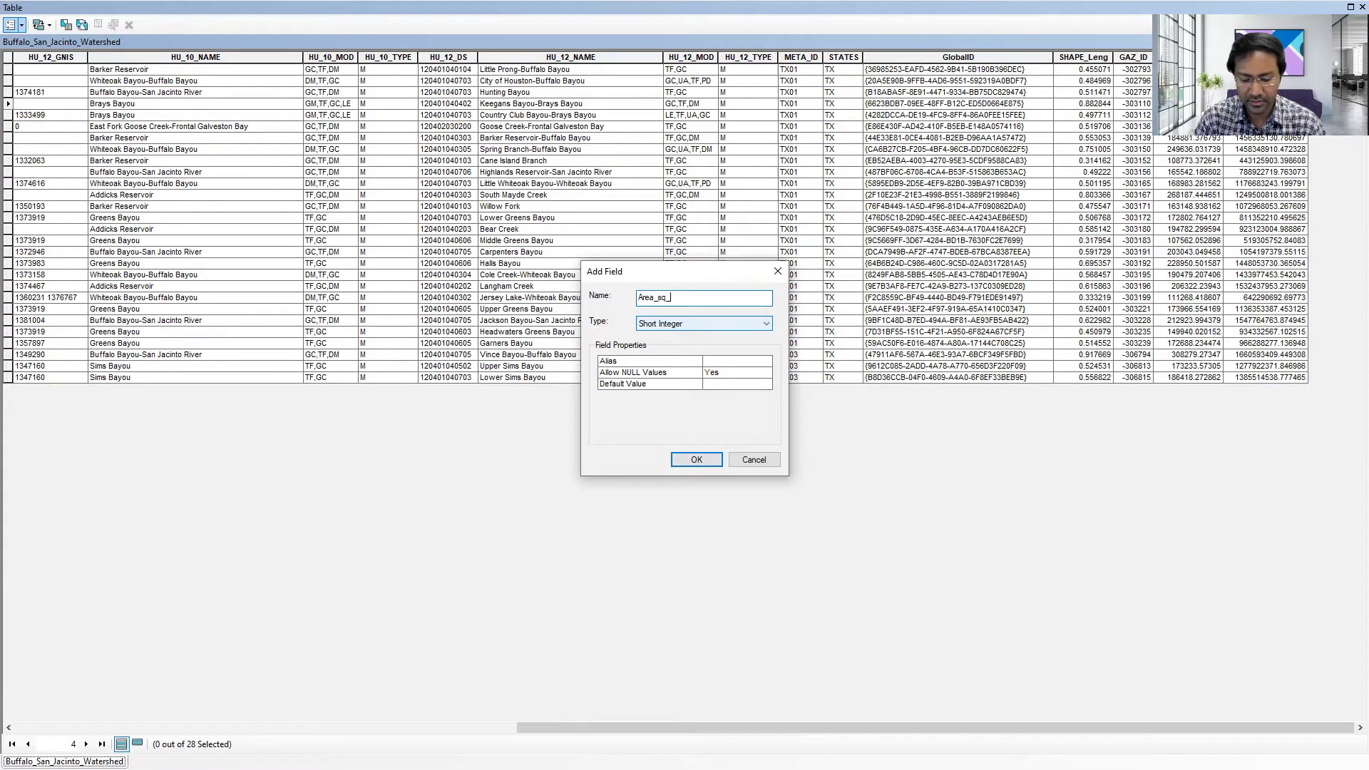
pyautogui.write('KM')
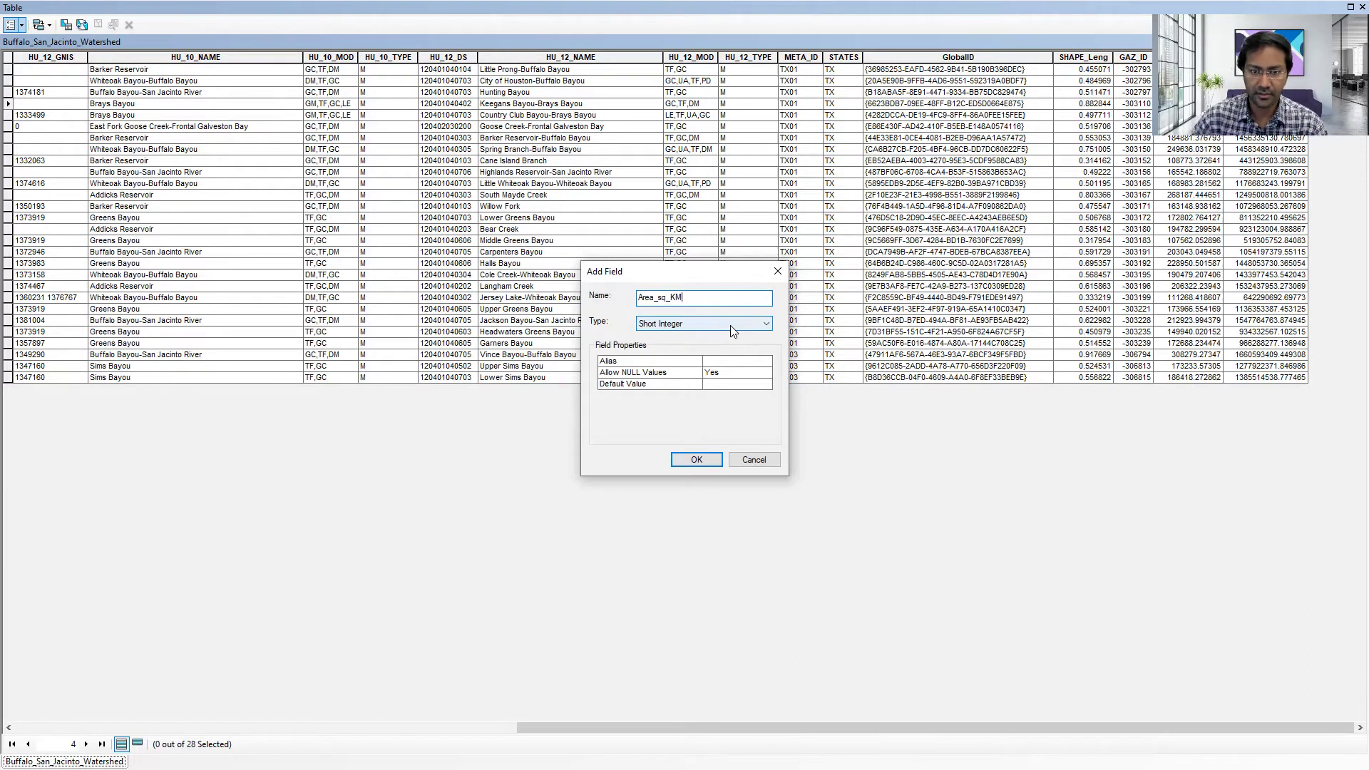
pyautogui.click(689, 327)
pyautogui.click(685, 362)
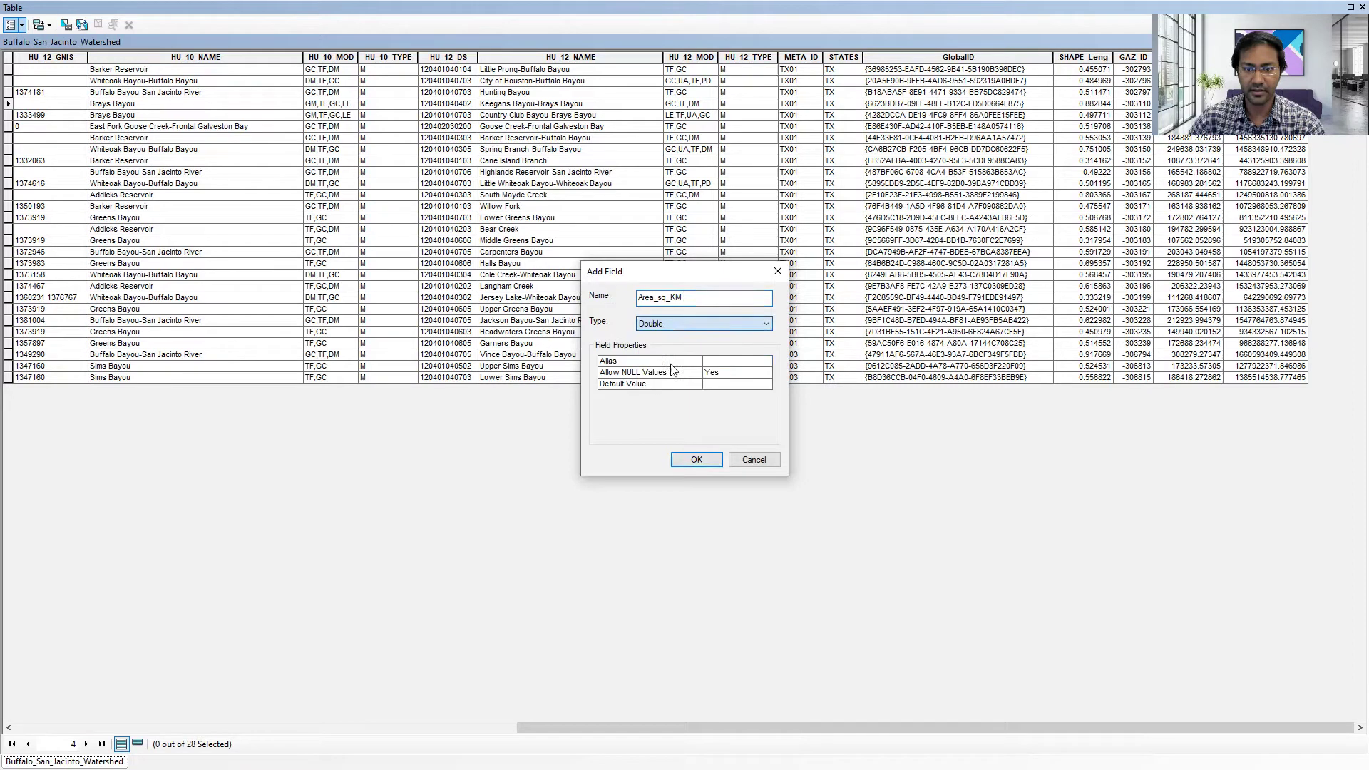
pyautogui.click(694, 461)
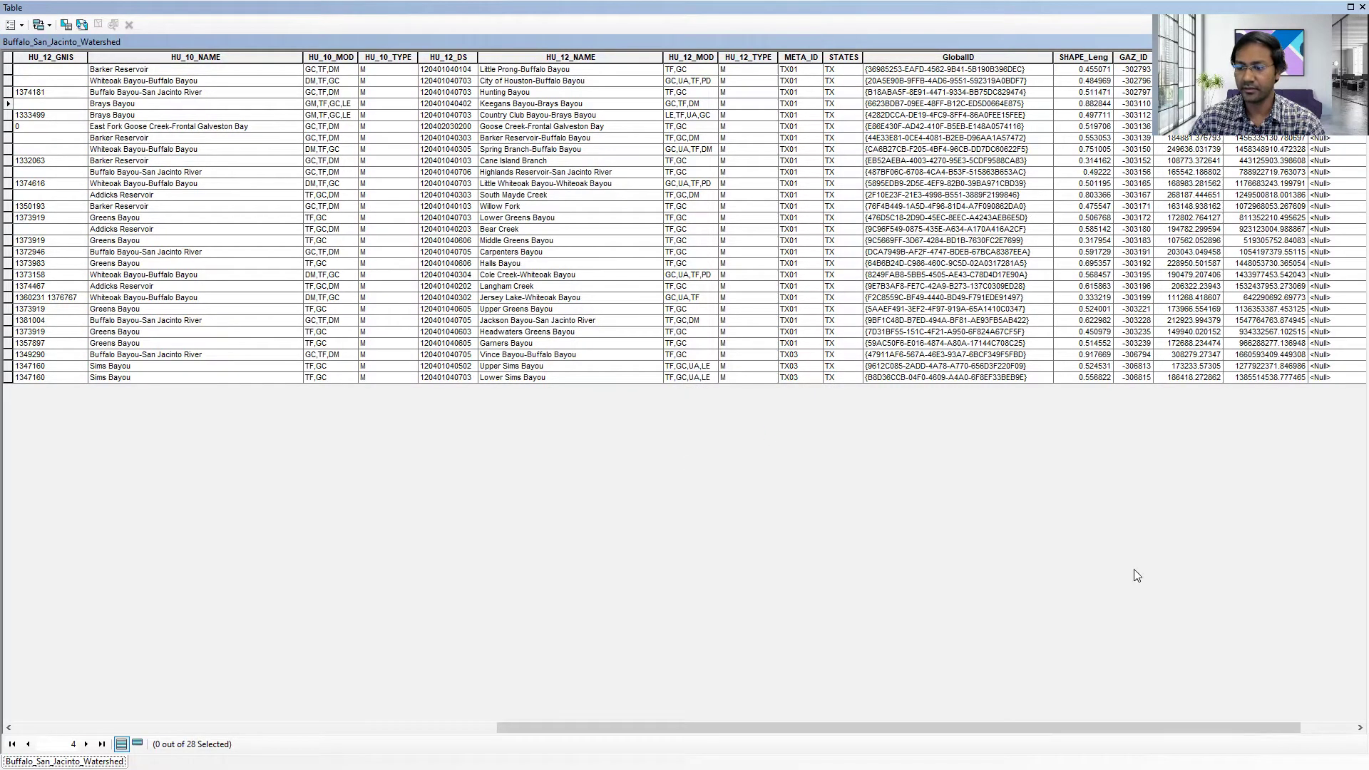
# Calculate the Area geometry into the Area_sq_KM field in Square Kilometers, using the data source's coordinate system
pyautogui.moveTo(1074, 726); pyautogui.dragTo(1128, 726)
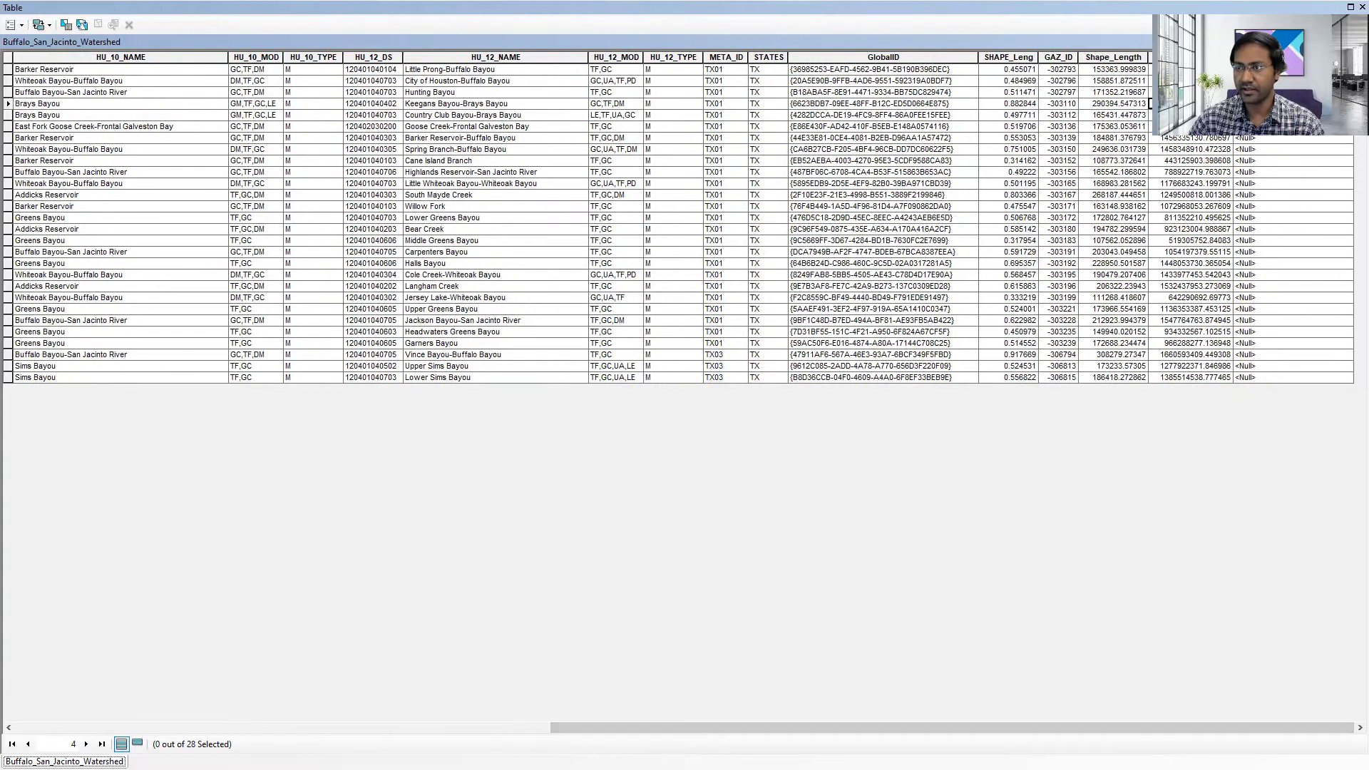
pyautogui.click(1277, 57)
pyautogui.rightClick(1277, 57)
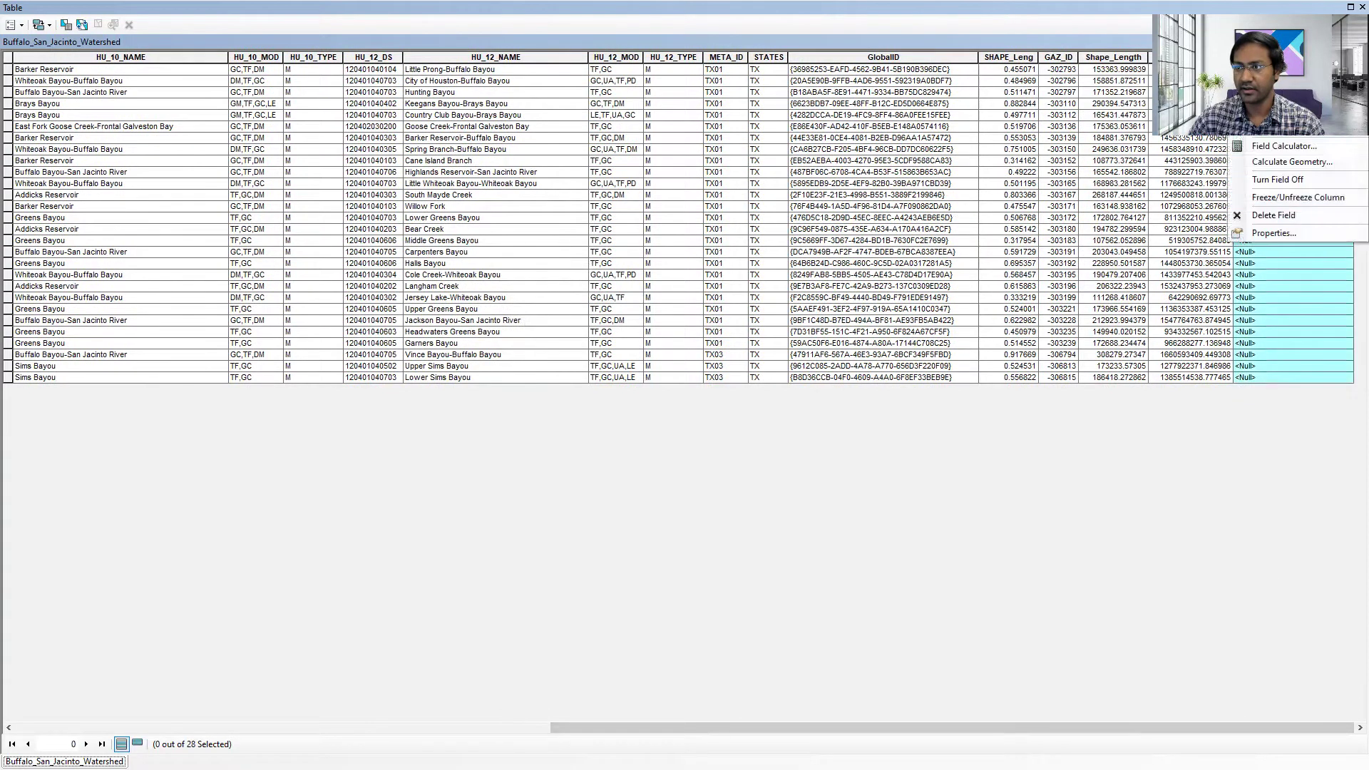
pyautogui.click(1273, 162)
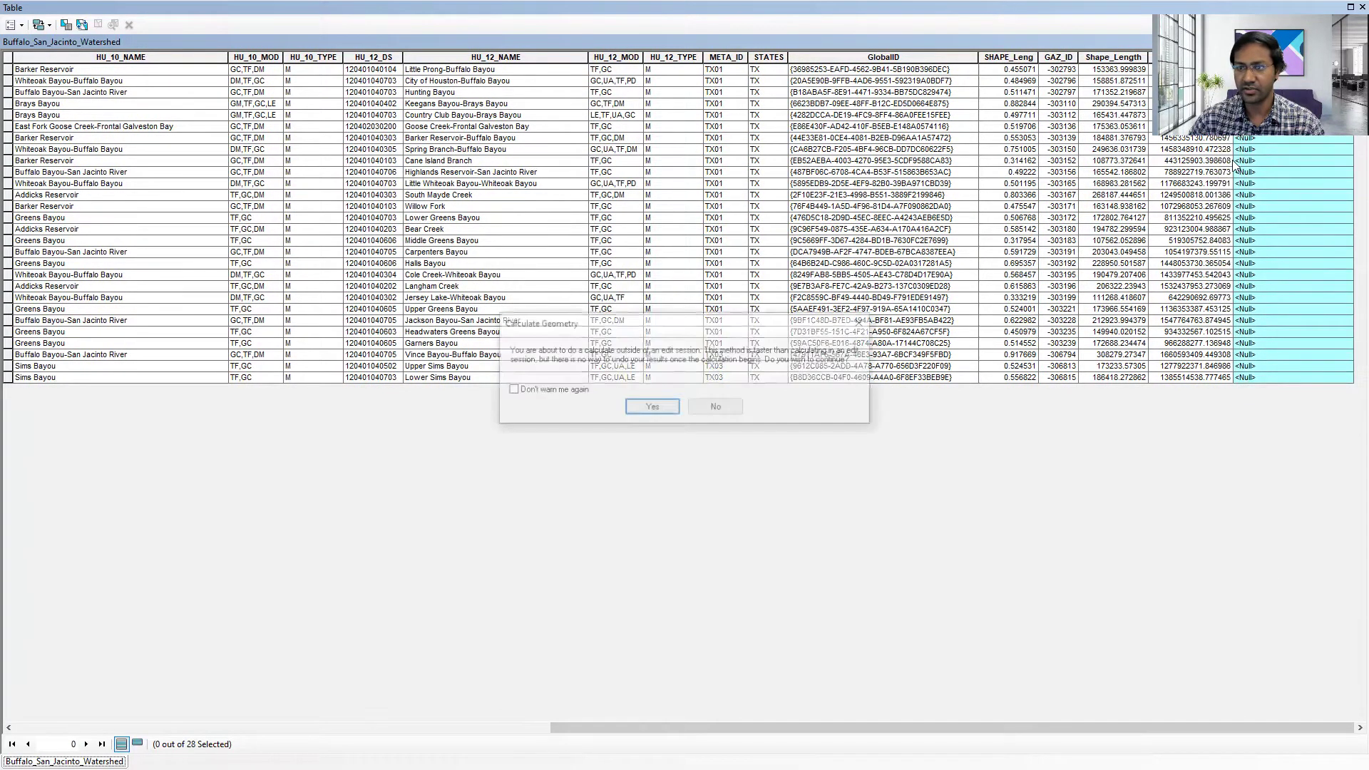
pyautogui.click(652, 407)
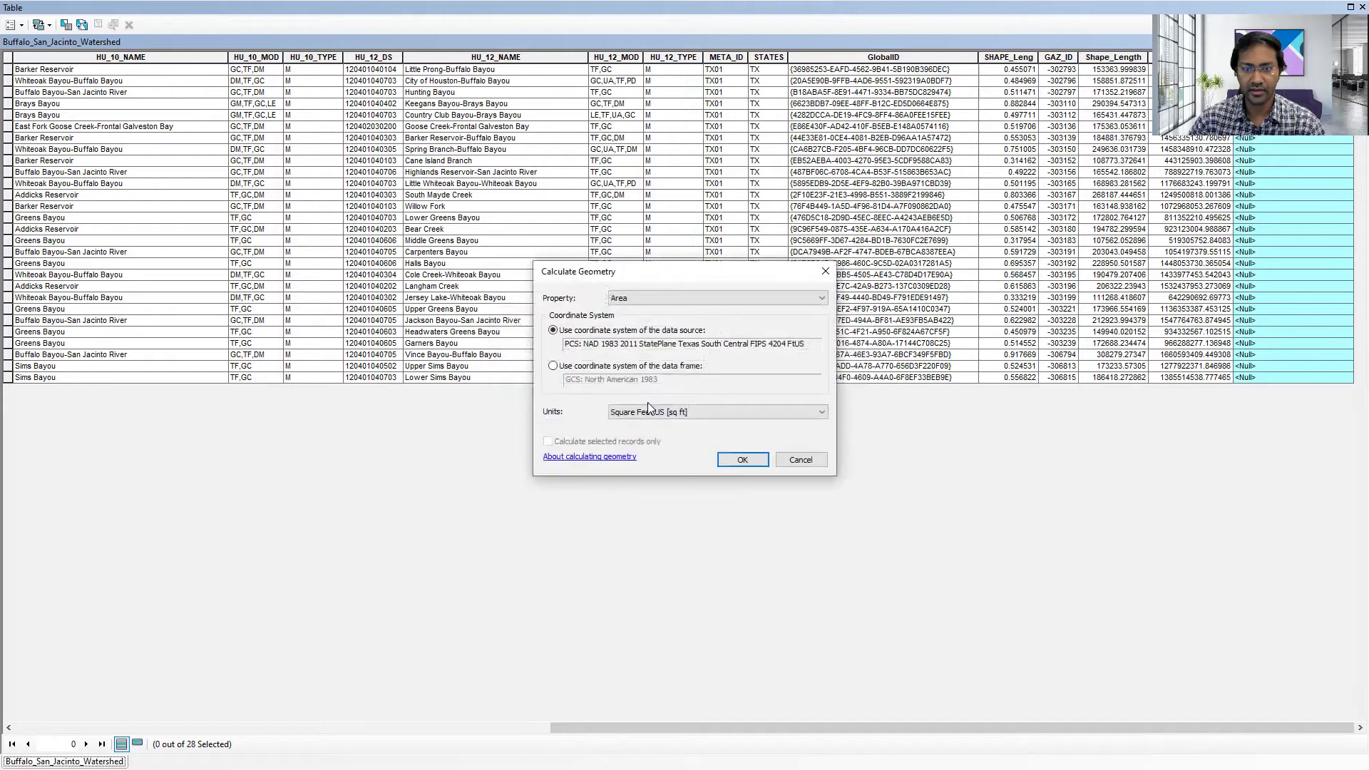
pyautogui.click(715, 298)
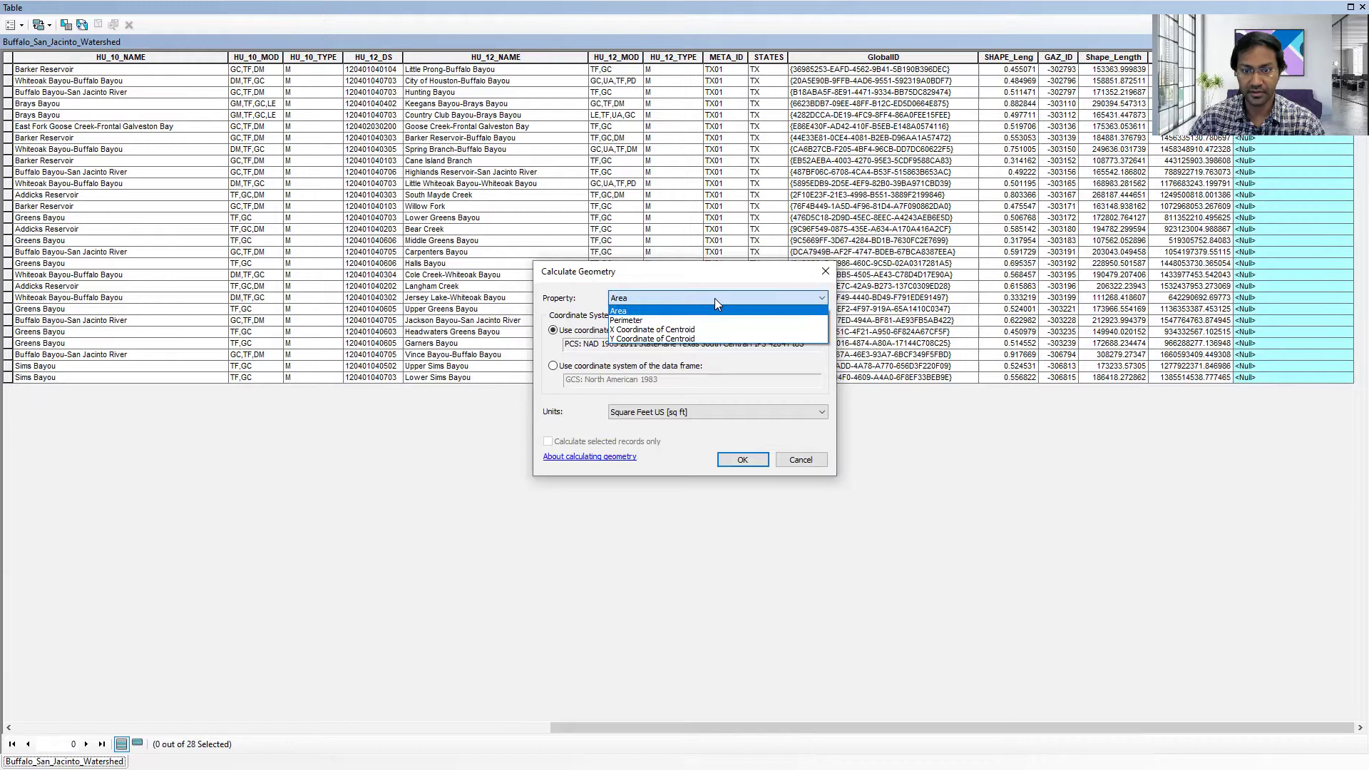
pyautogui.click(618, 278)
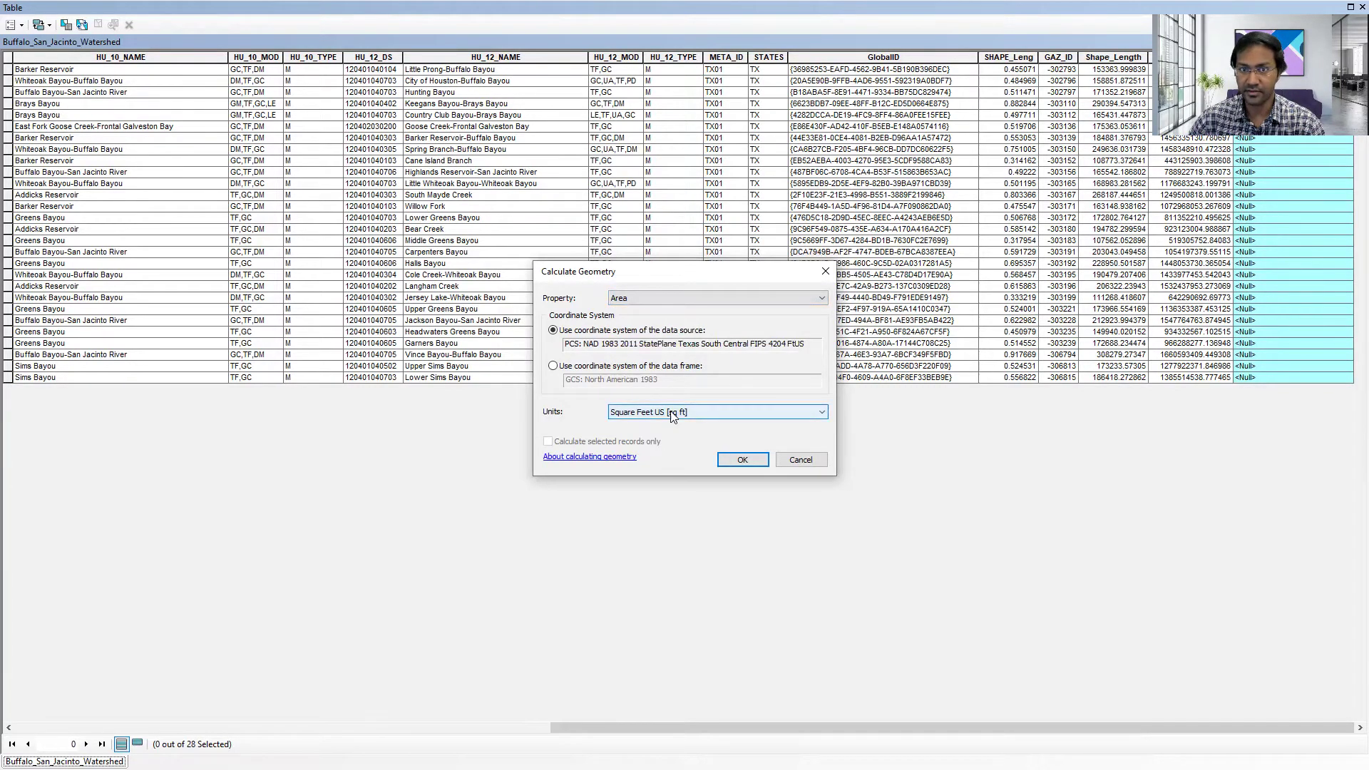
pyautogui.click(671, 414)
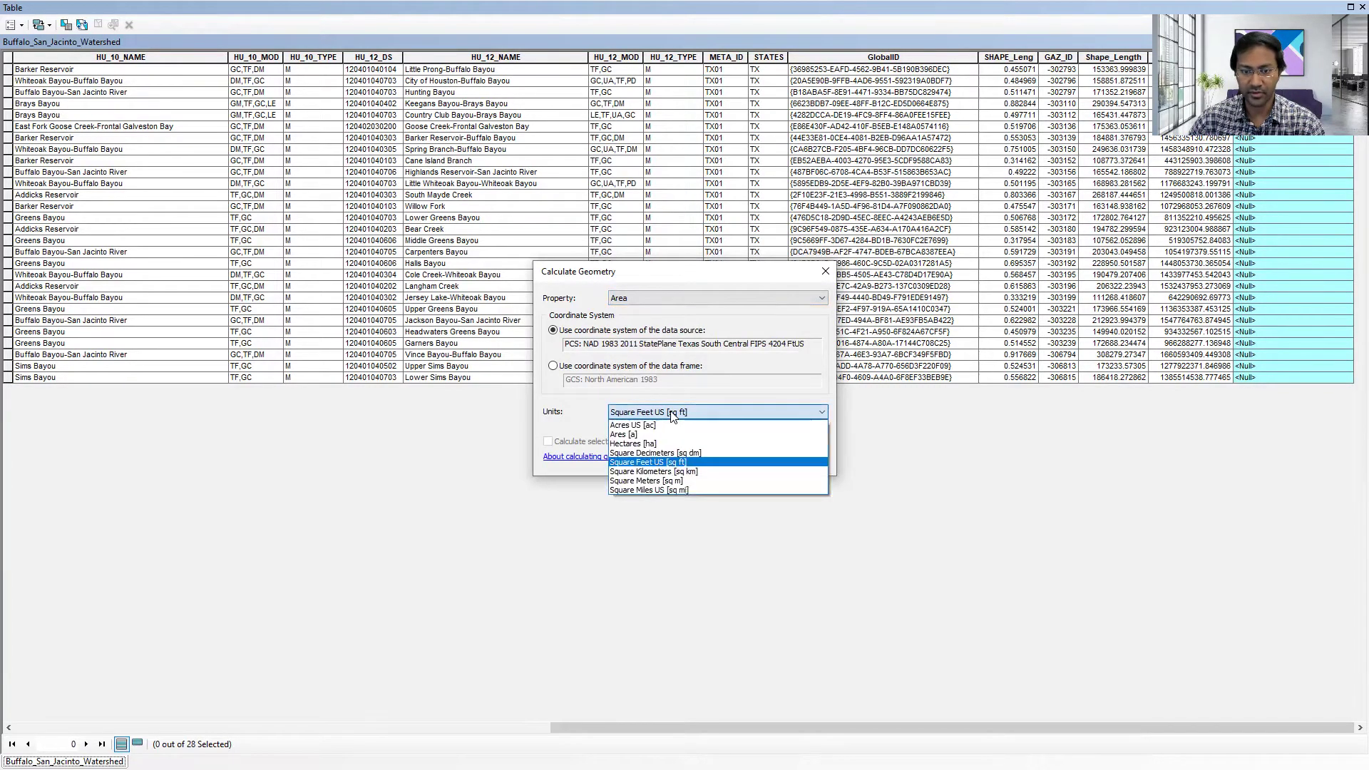
pyautogui.click(644, 472)
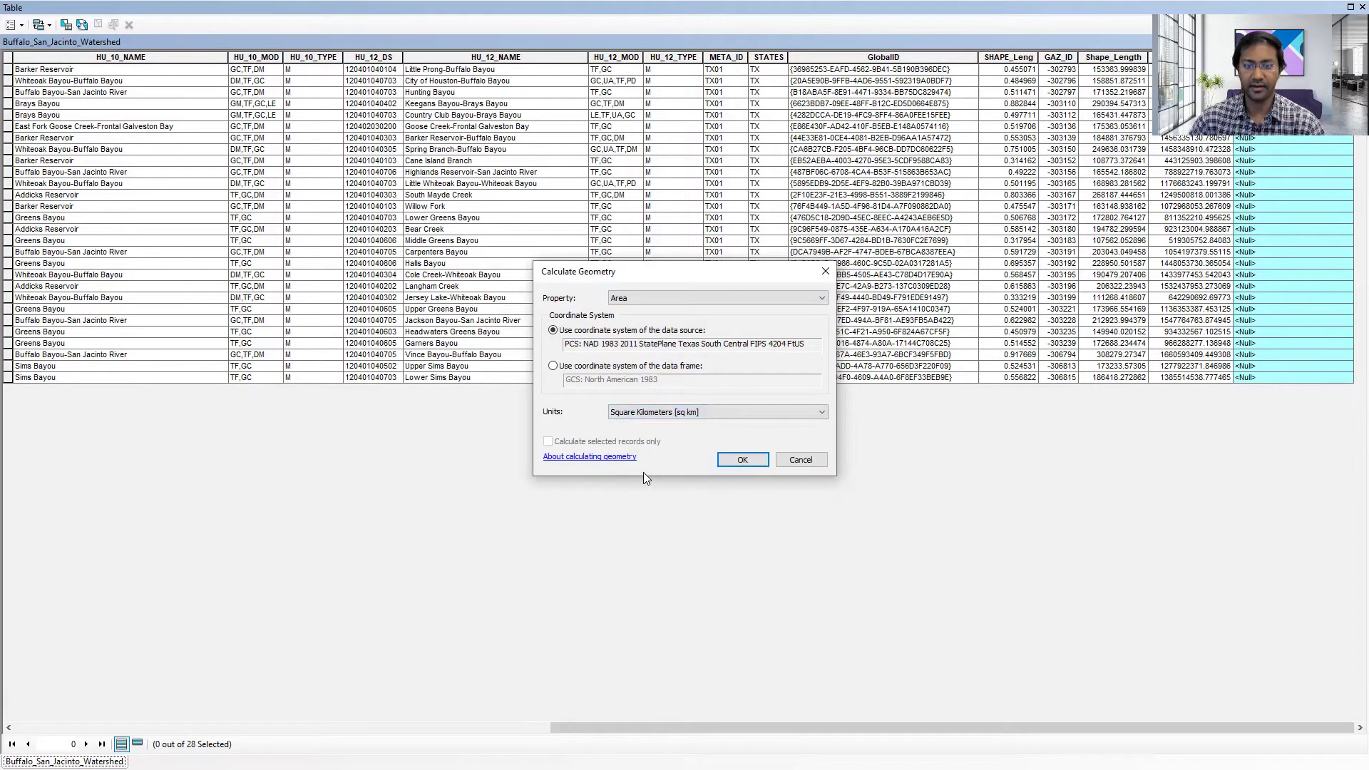
pyautogui.click(743, 461)
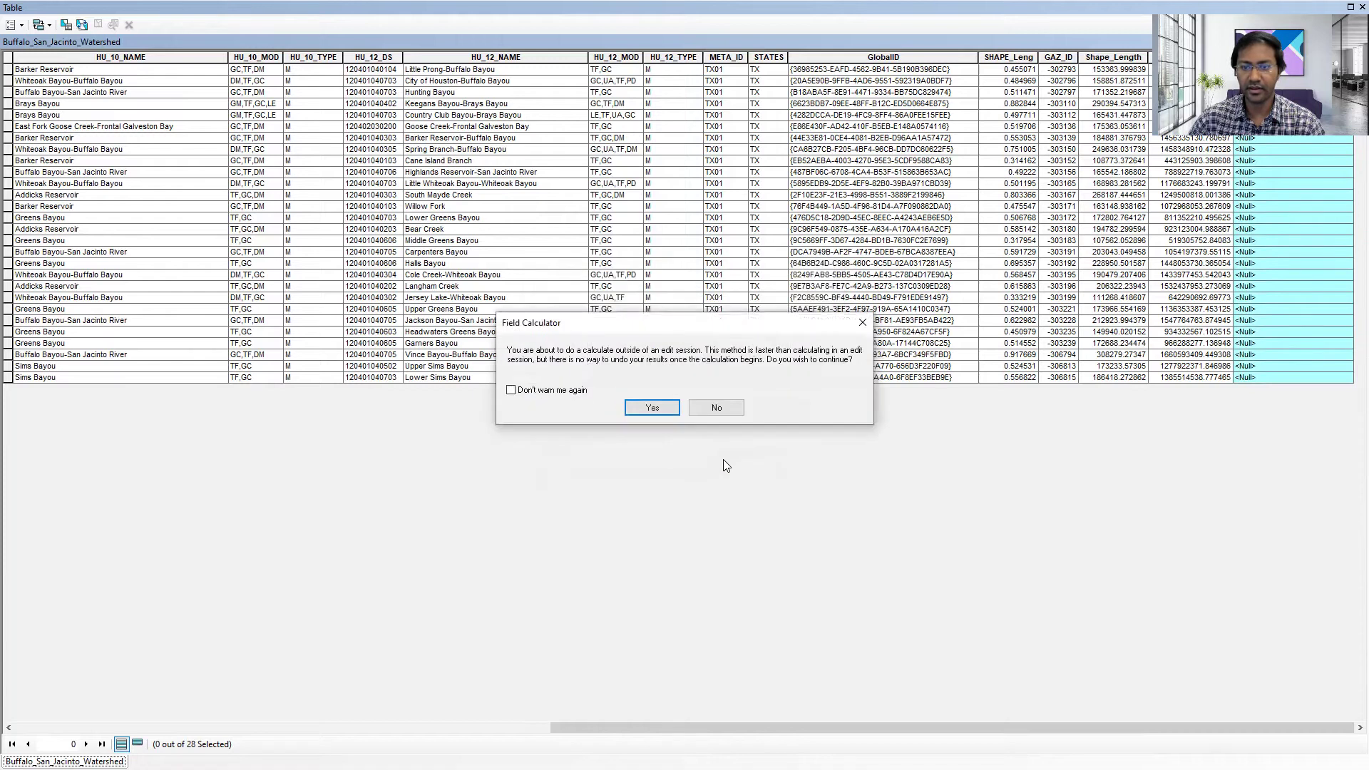
pyautogui.click(652, 408)
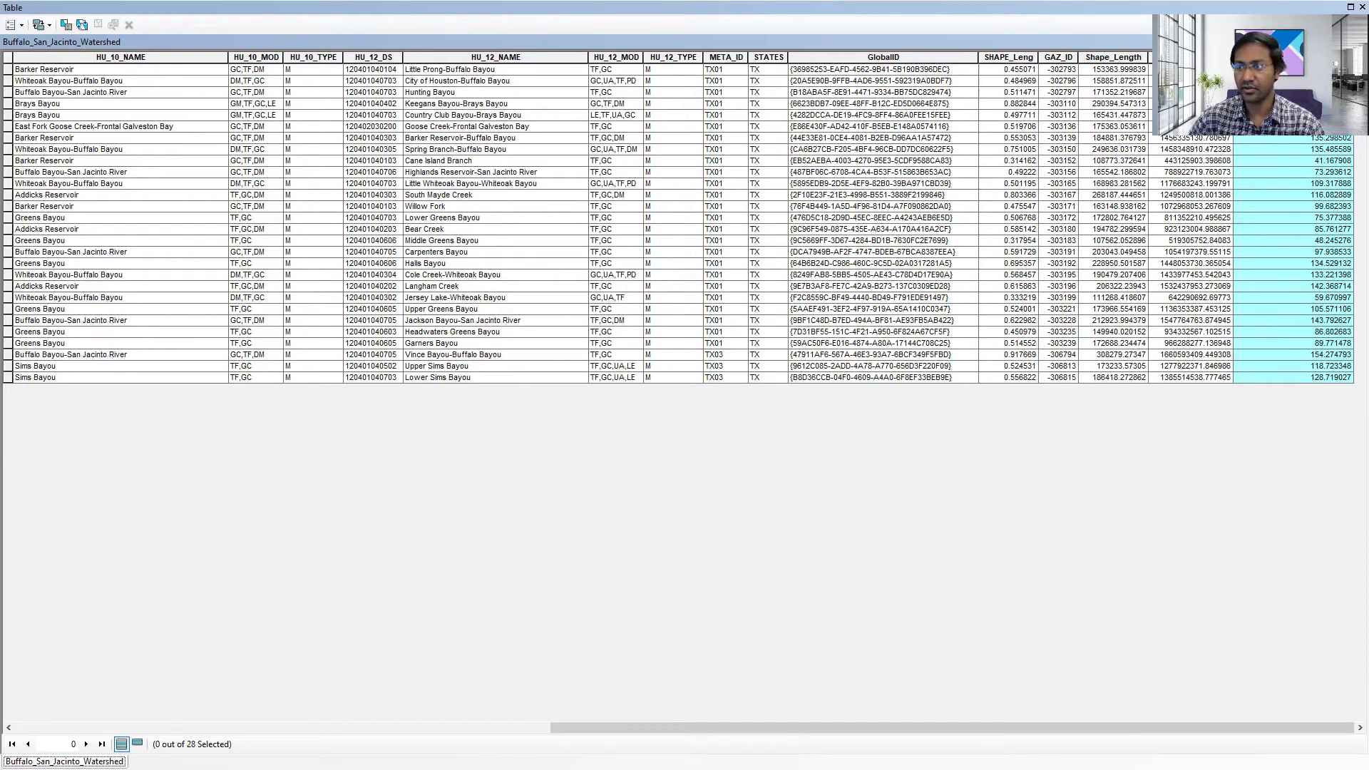
# Review the attribute table back to its first columns and close it to return to the map layout
pyautogui.click(623, 634)
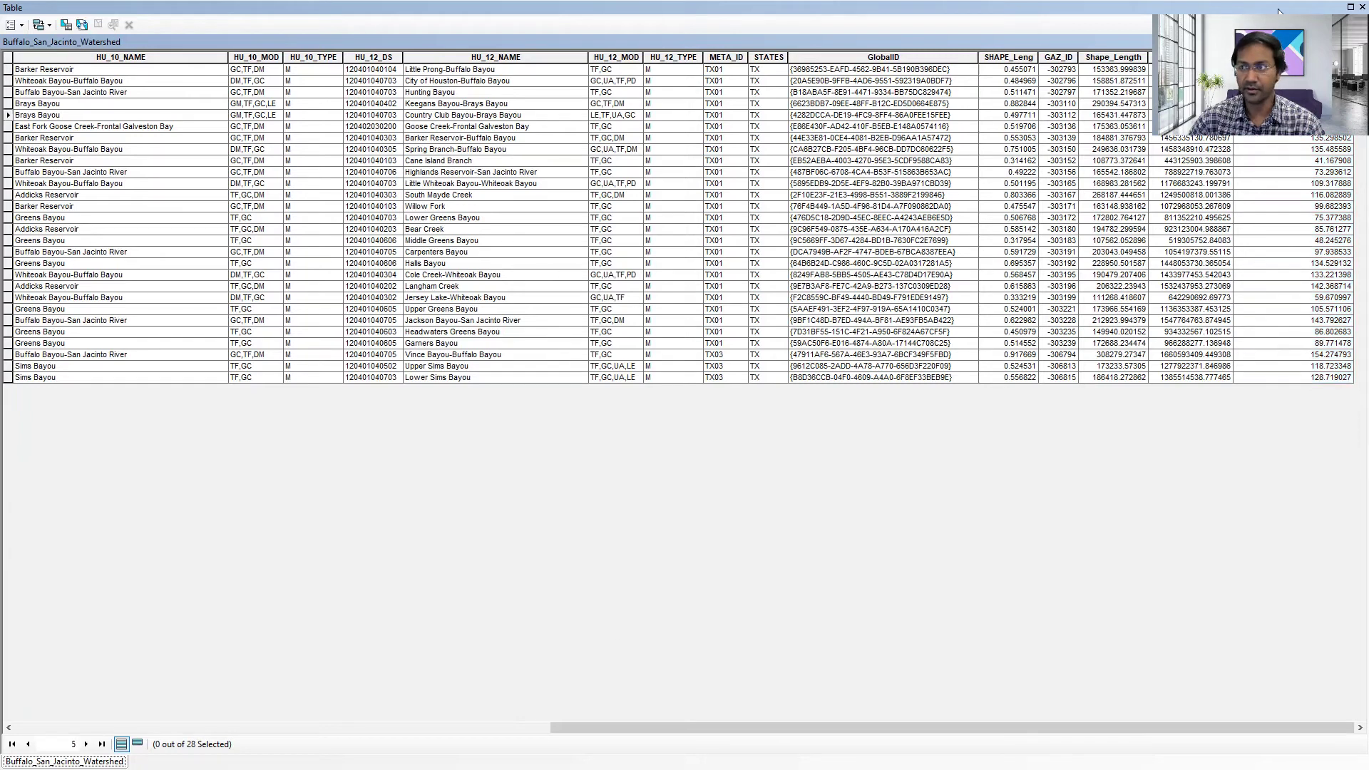
pyautogui.moveTo(592, 722); pyautogui.dragTo(19, 724)
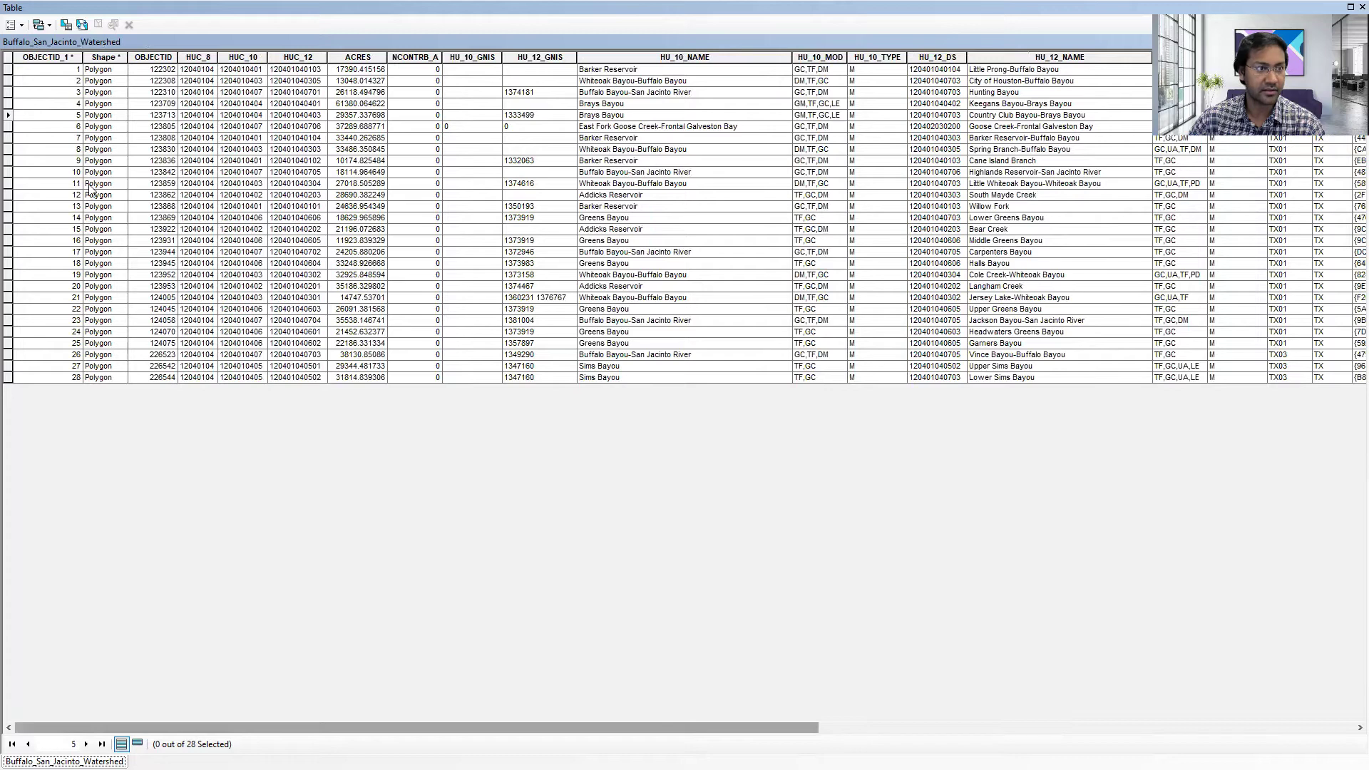
pyautogui.moveTo(409, 7); pyautogui.dragTo(448, 16)
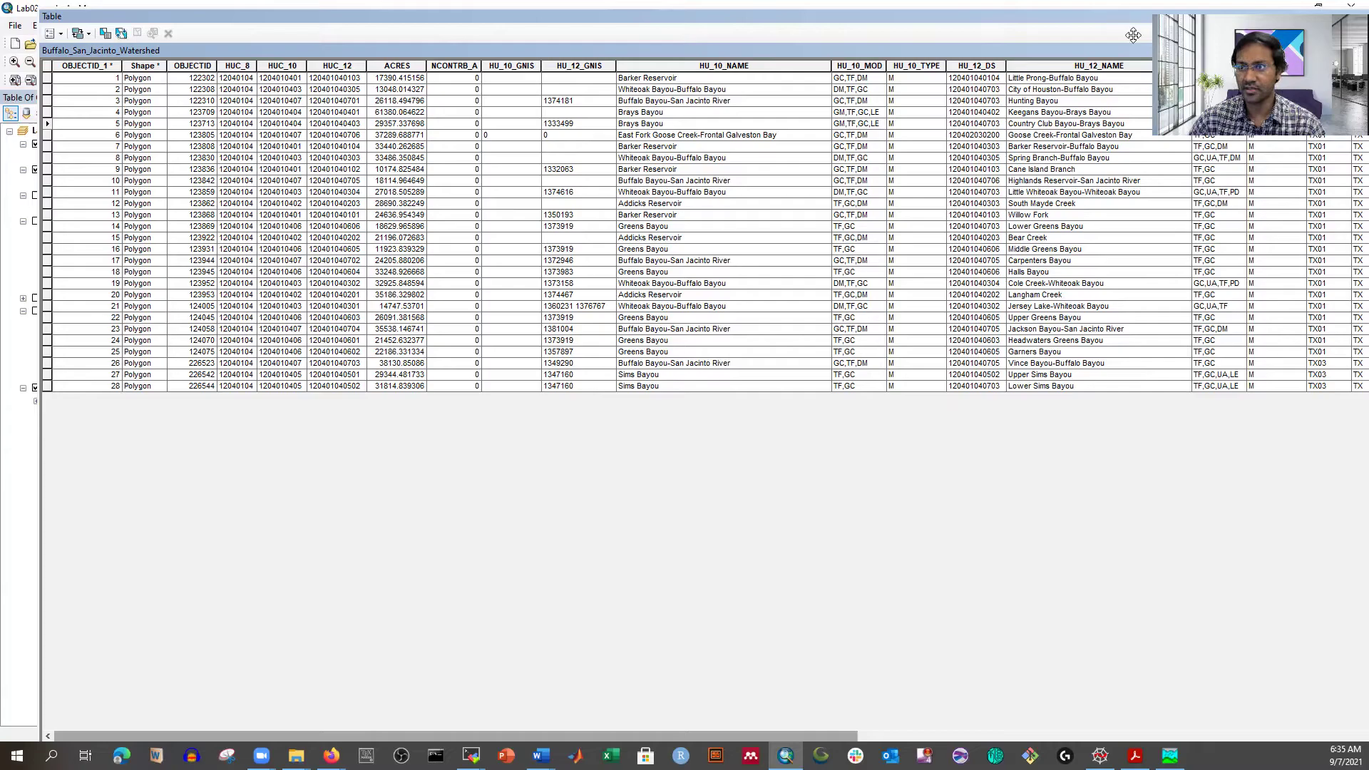
pyautogui.moveTo(1117, 20); pyautogui.dragTo(1016, 33)
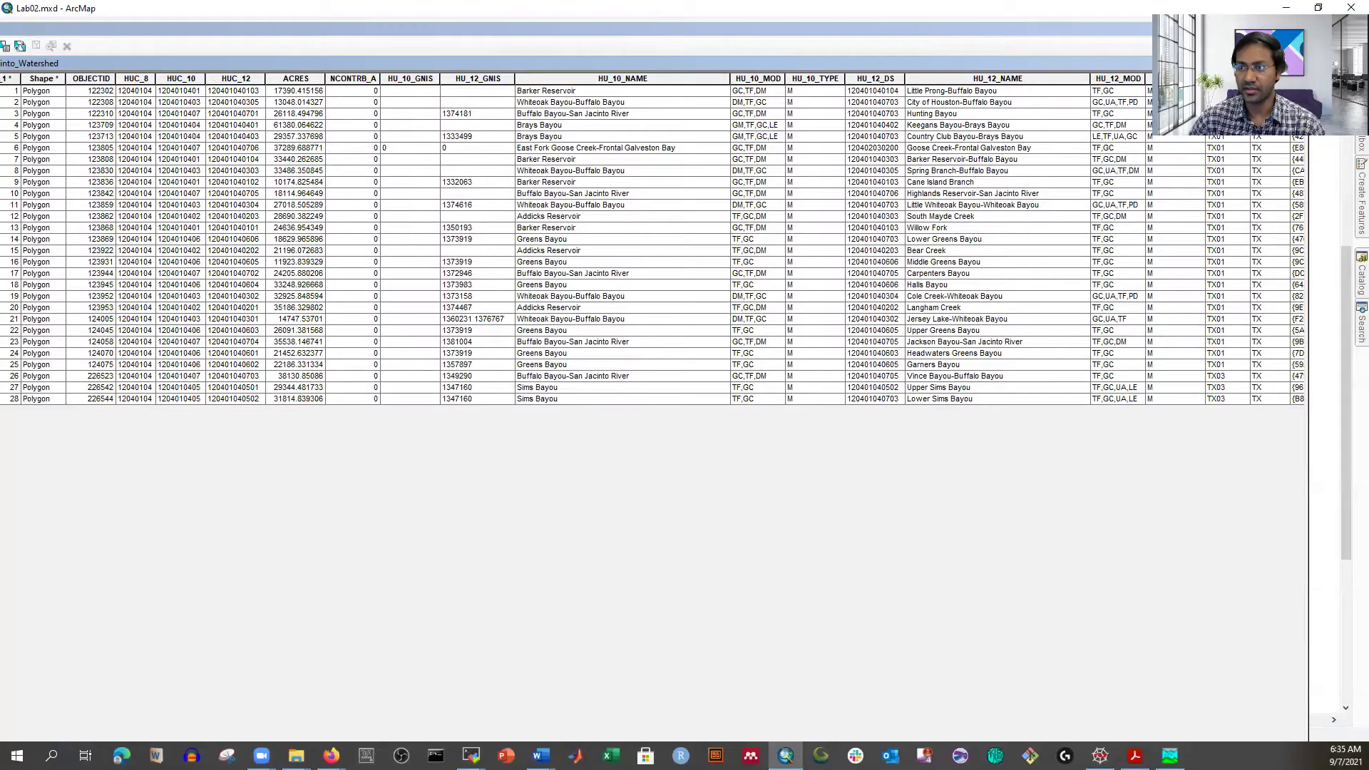
pyautogui.click(1320, 28)
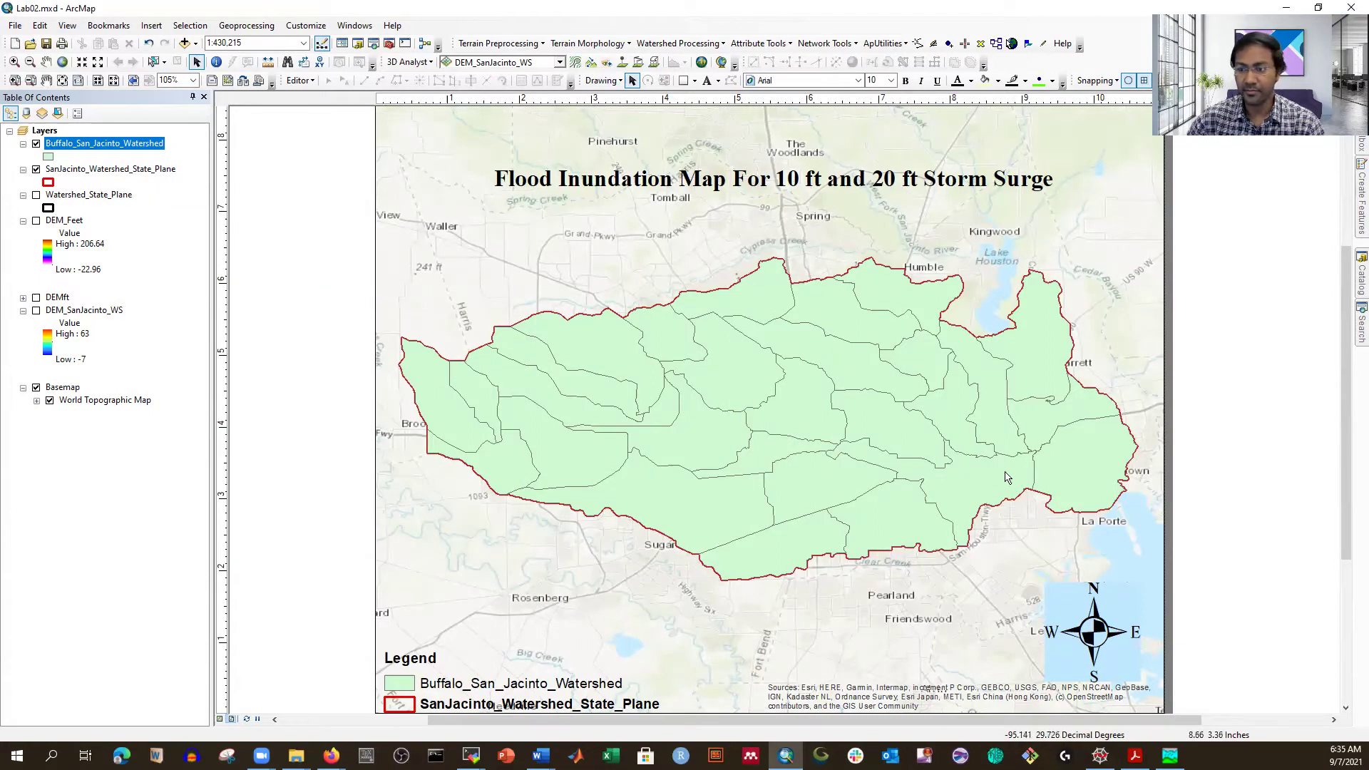
# Check which extensions are enabled, including Spatial Analyst, and close the list
pyautogui.click(554, 450)
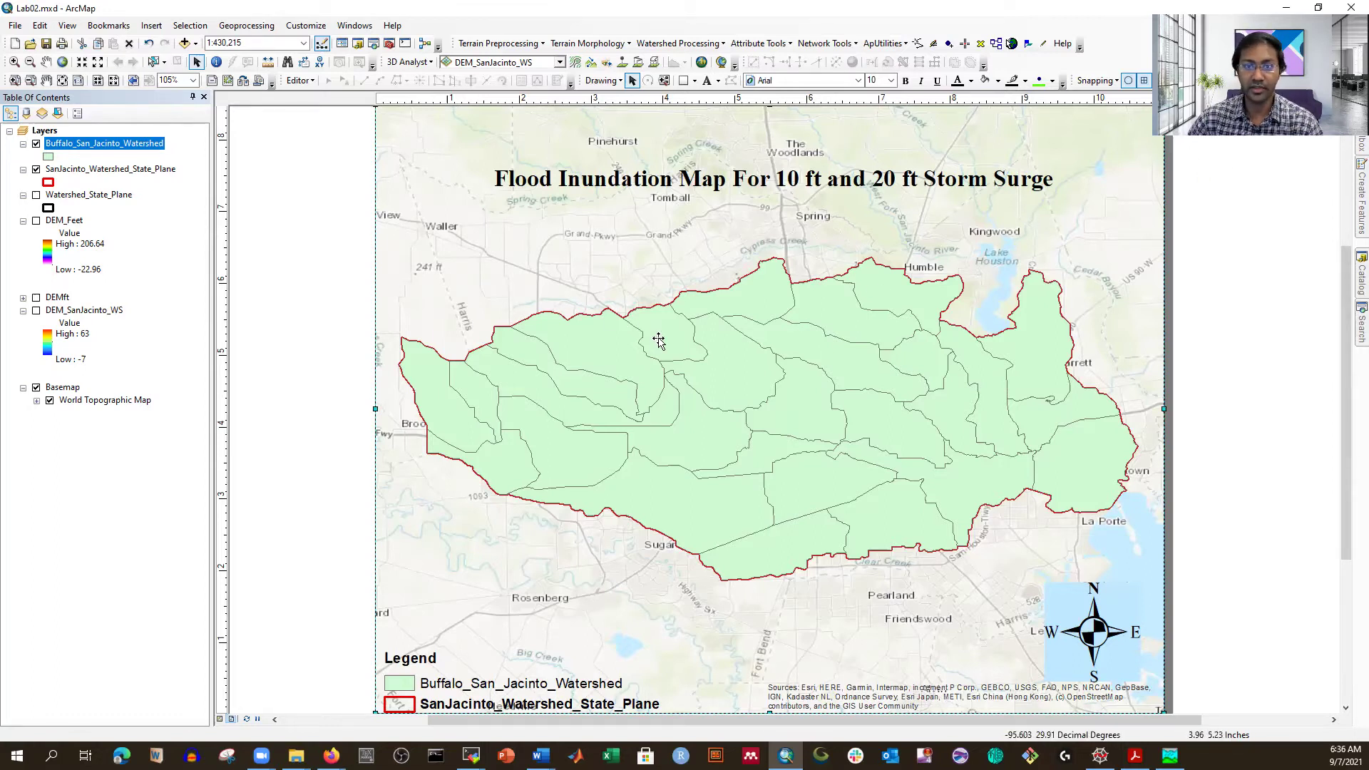
pyautogui.click(298, 30)
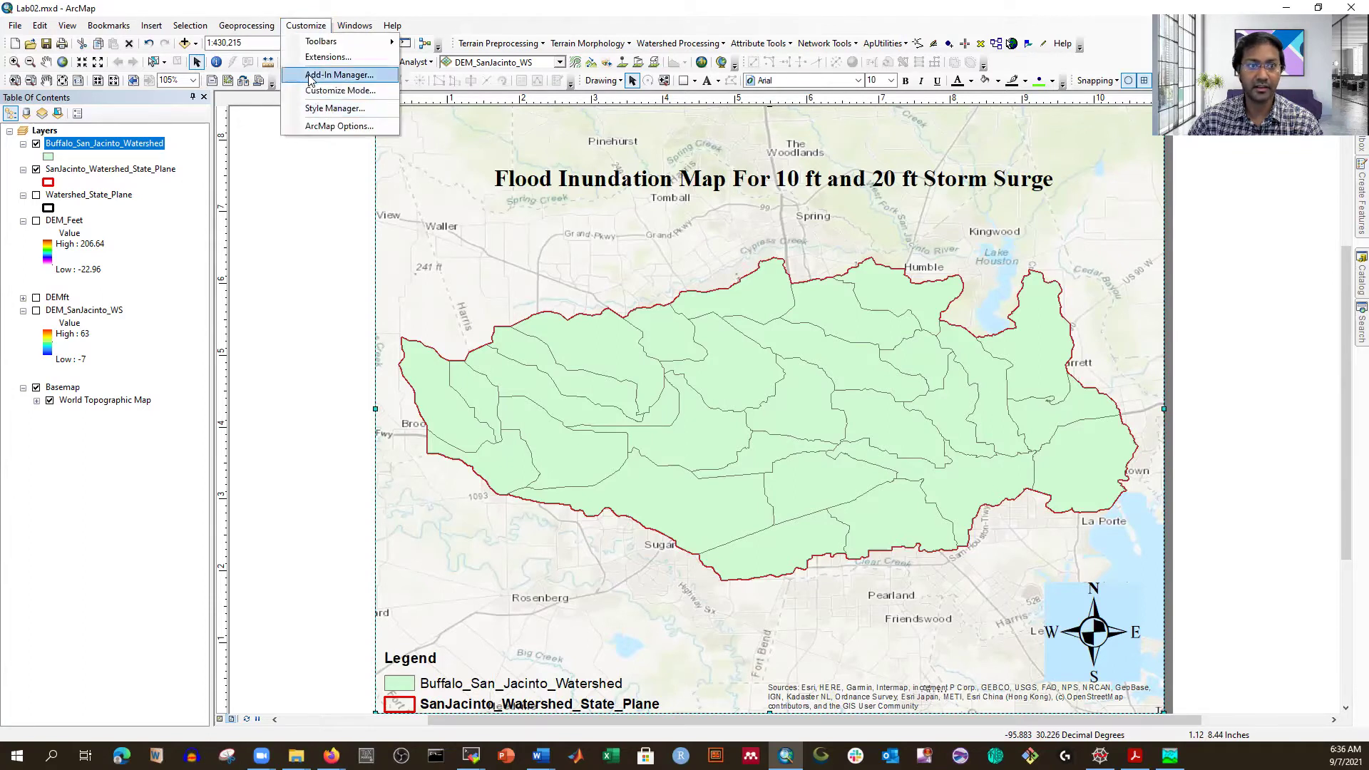
pyautogui.click(324, 57)
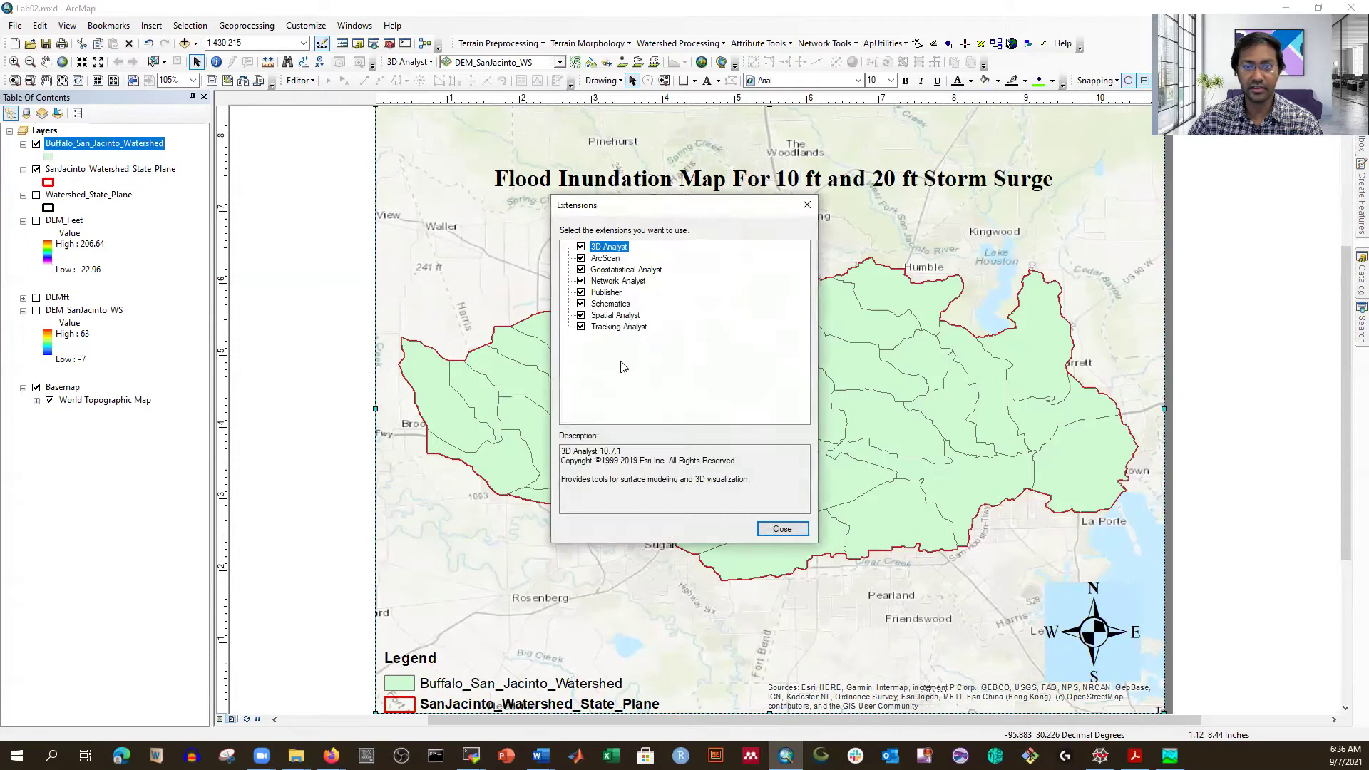
pyautogui.click(782, 529)
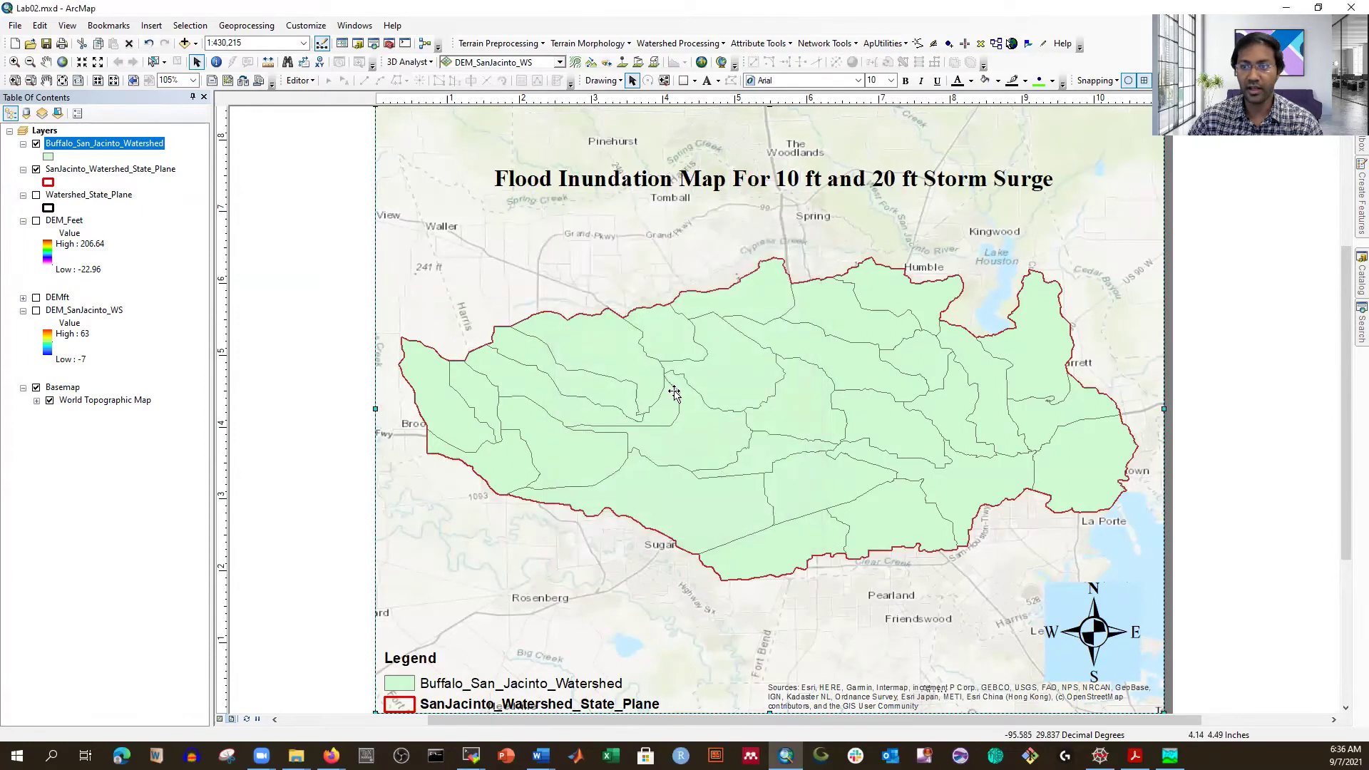
# Expand the Zonal toolset under Spatial Analyst Tools and open the Zonal Statistics as Table tool
pyautogui.moveTo(1359, 146)
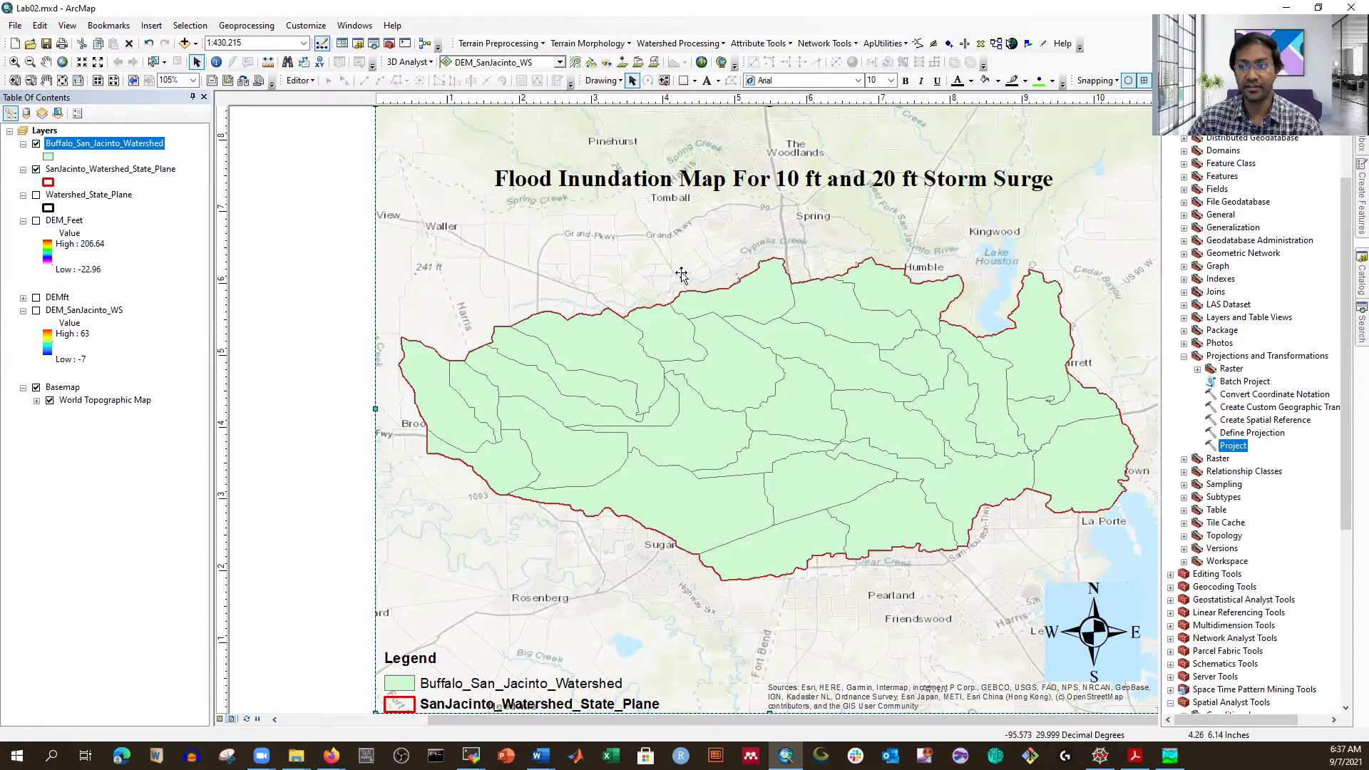
pyautogui.scroll(-1, 1257, 416)
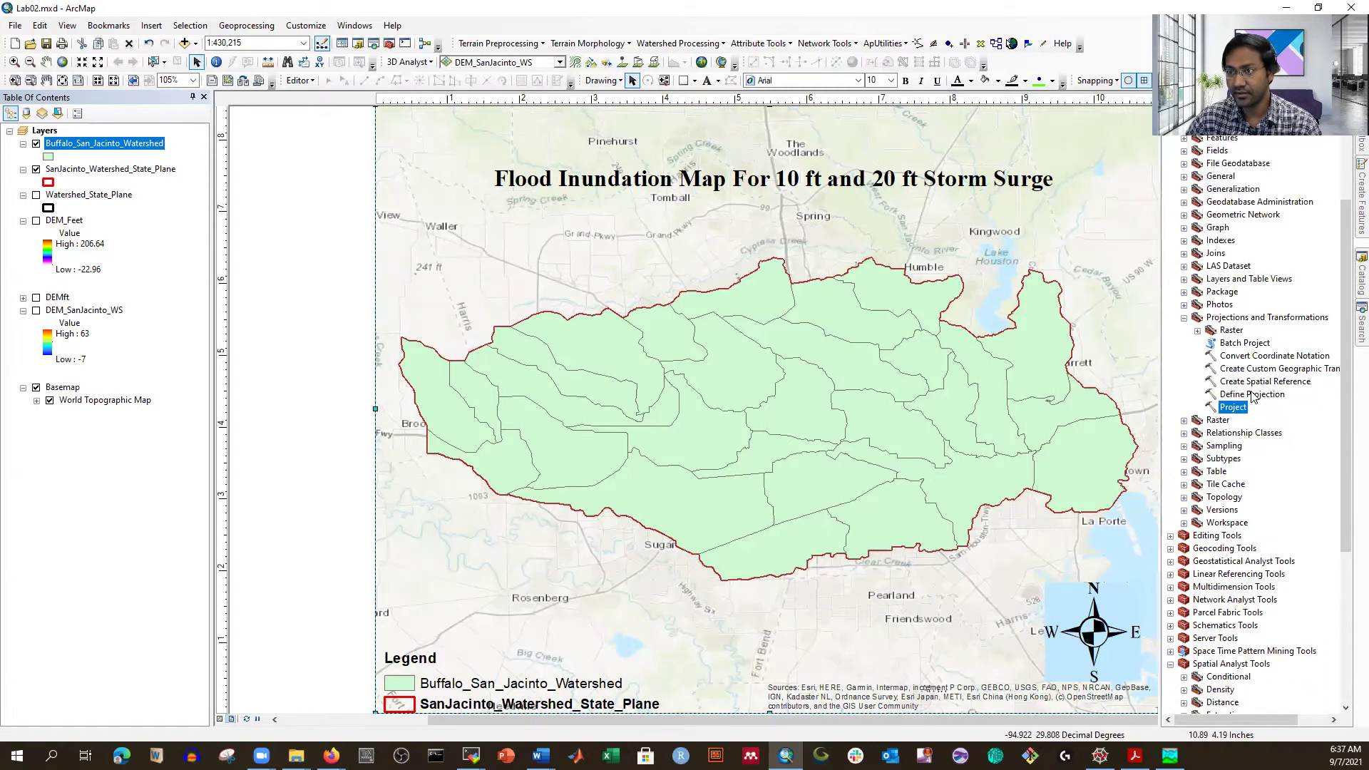
pyautogui.scroll(-3, 1258, 419)
pyautogui.scroll(-3, 1269, 431)
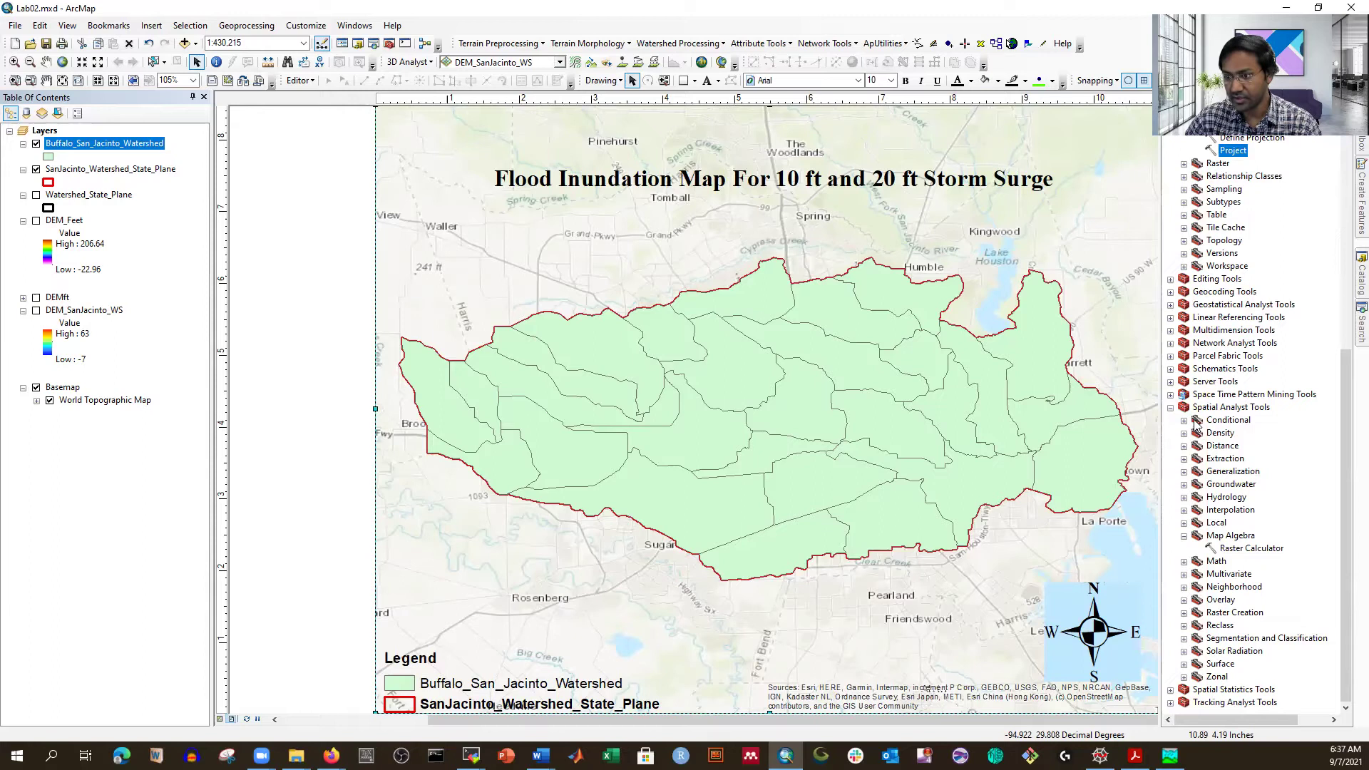
pyautogui.click(1185, 536)
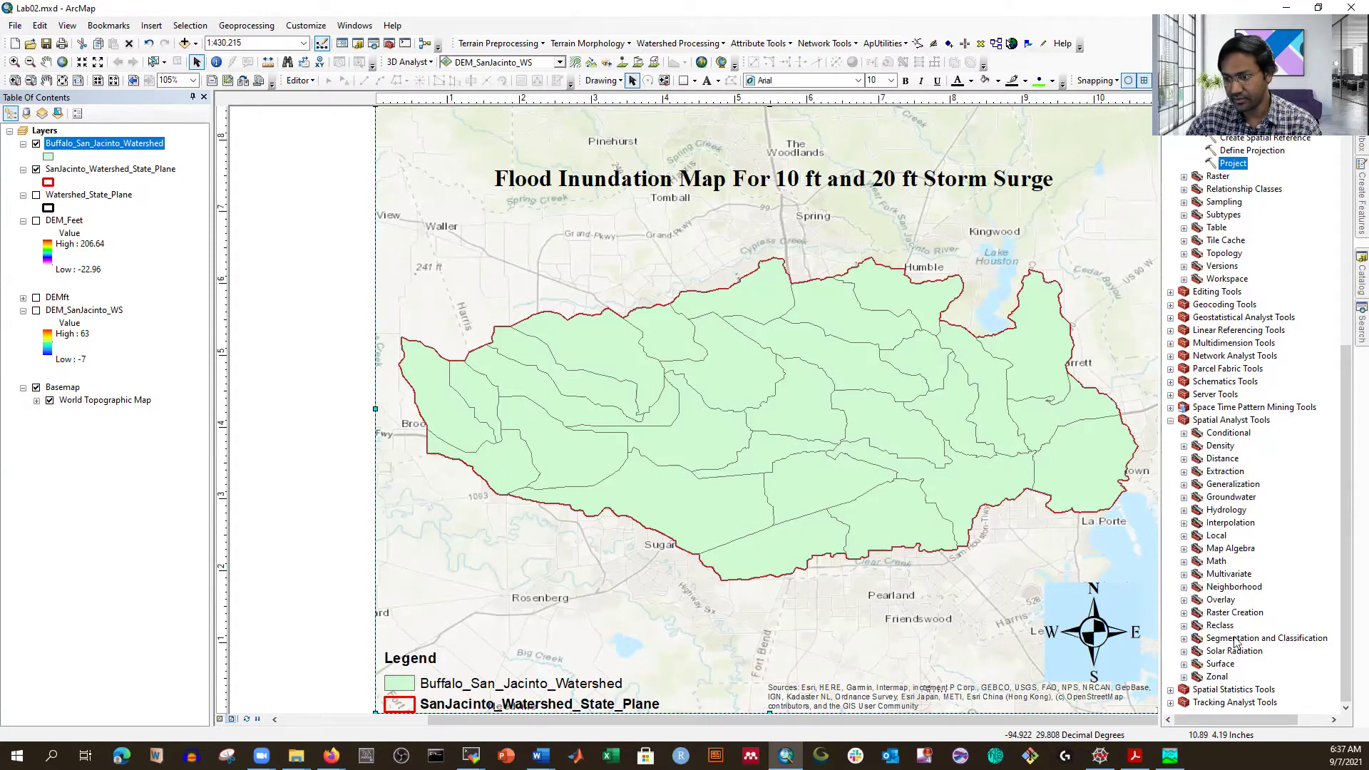
pyautogui.click(1185, 677)
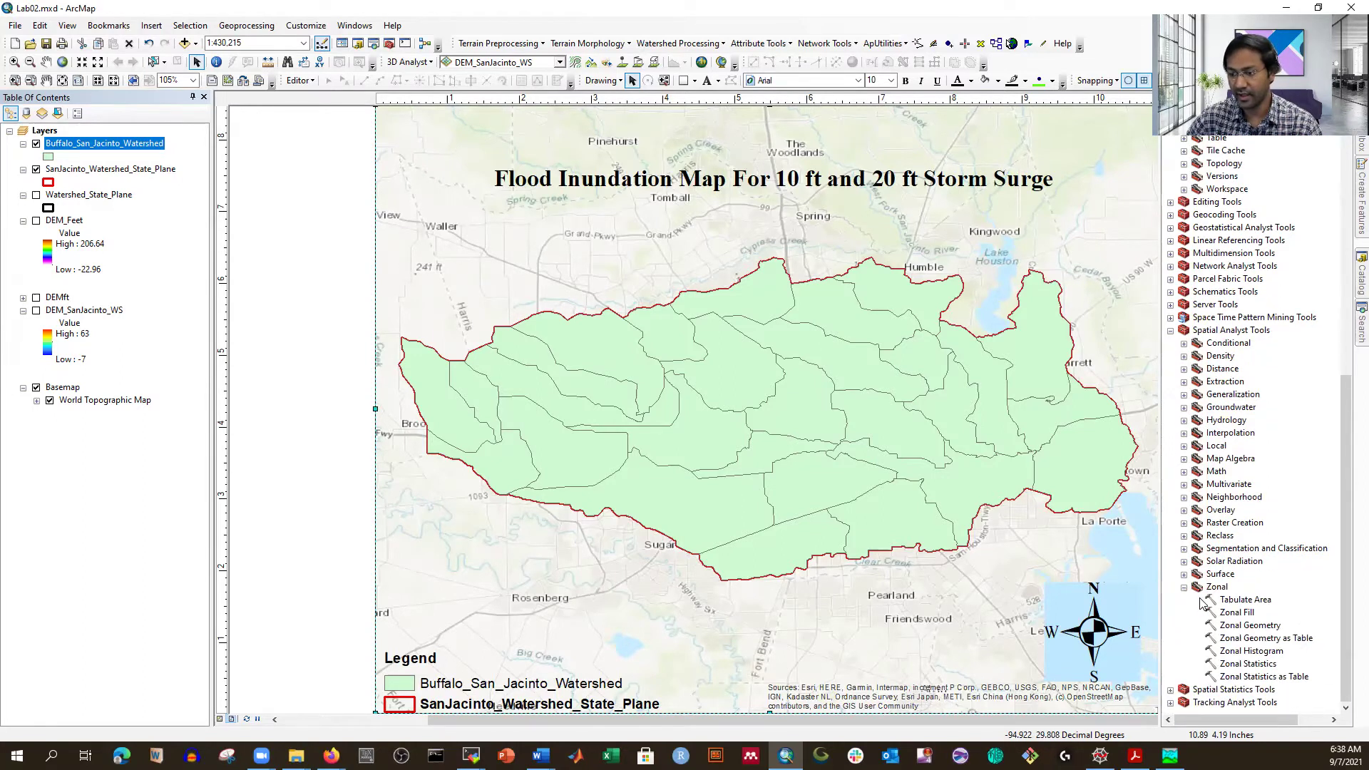
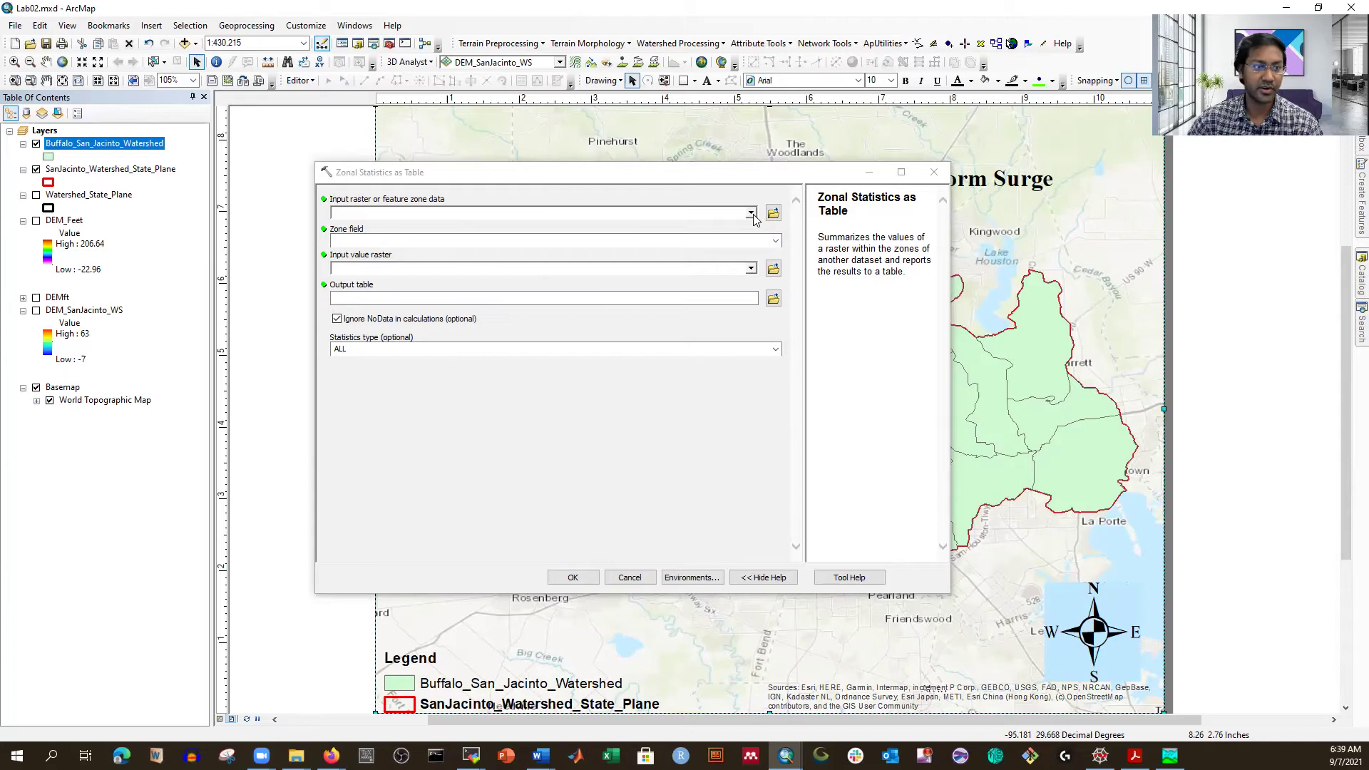
# Set Buffalo_San_Jacinto_Watershed as the input feature zone data for the zonal statistics
pyautogui.click(751, 214)
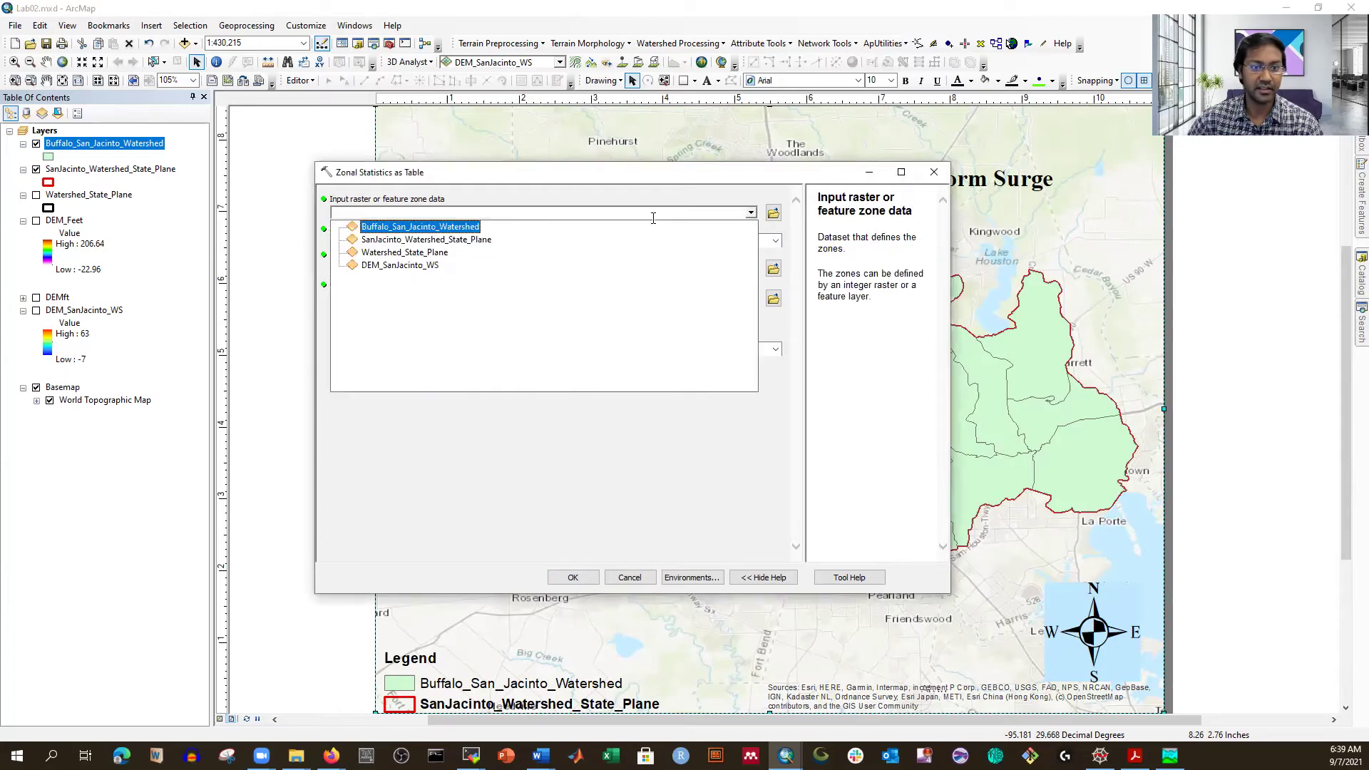
pyautogui.click(452, 191)
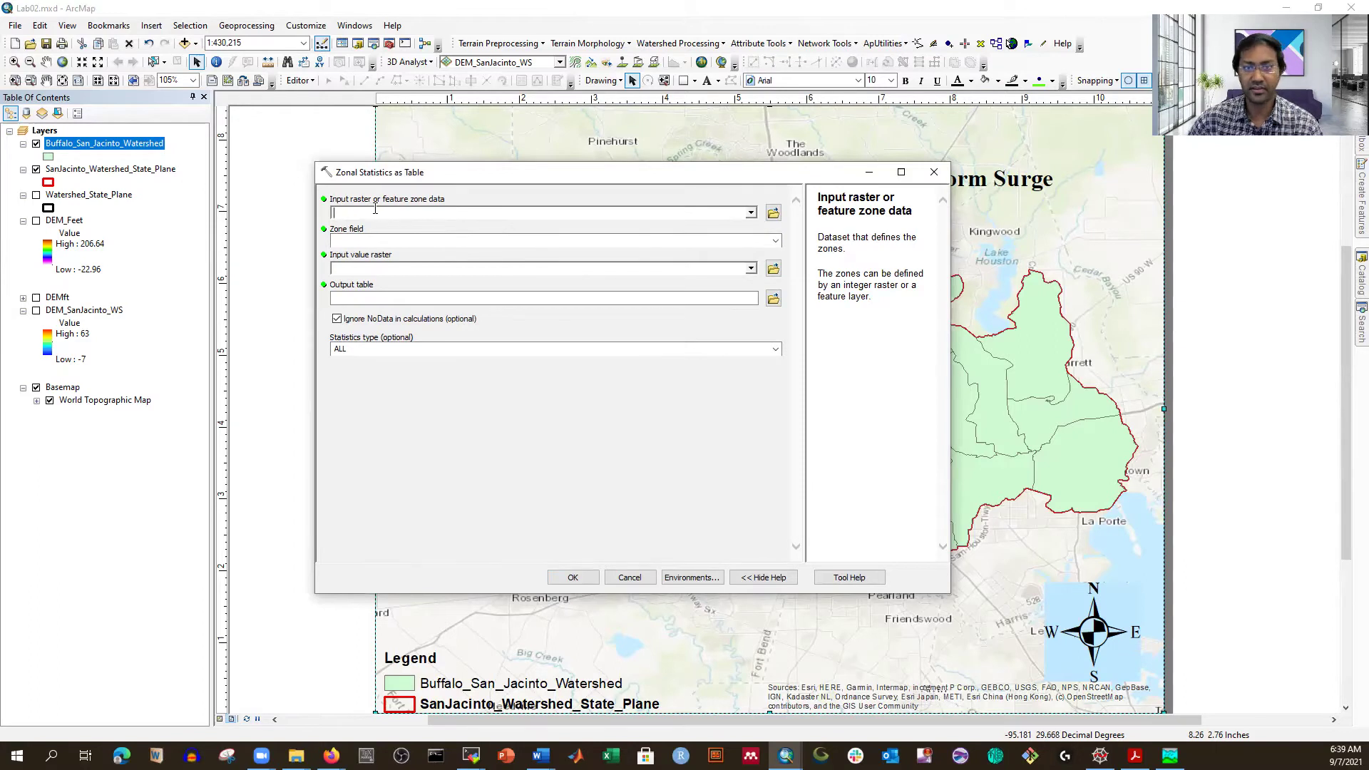
pyautogui.click(751, 212)
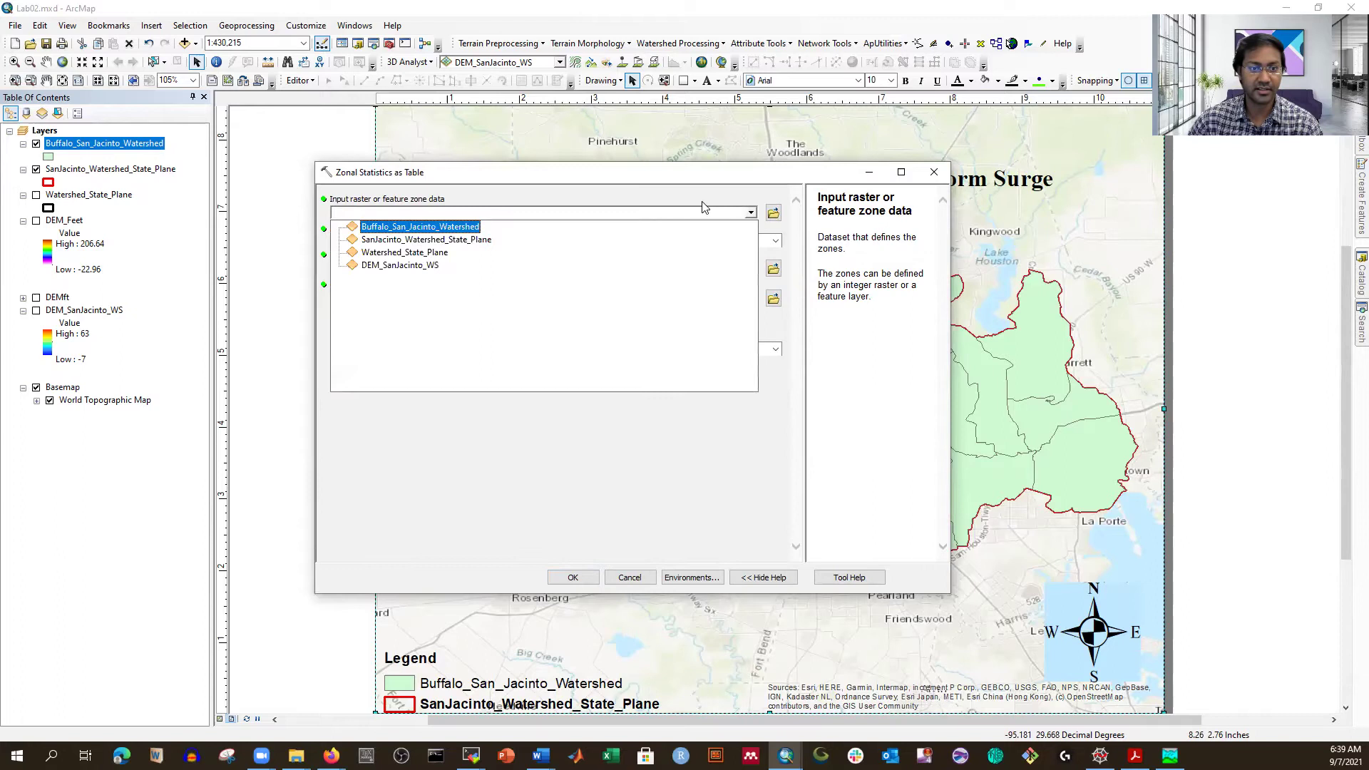
pyautogui.click(419, 229)
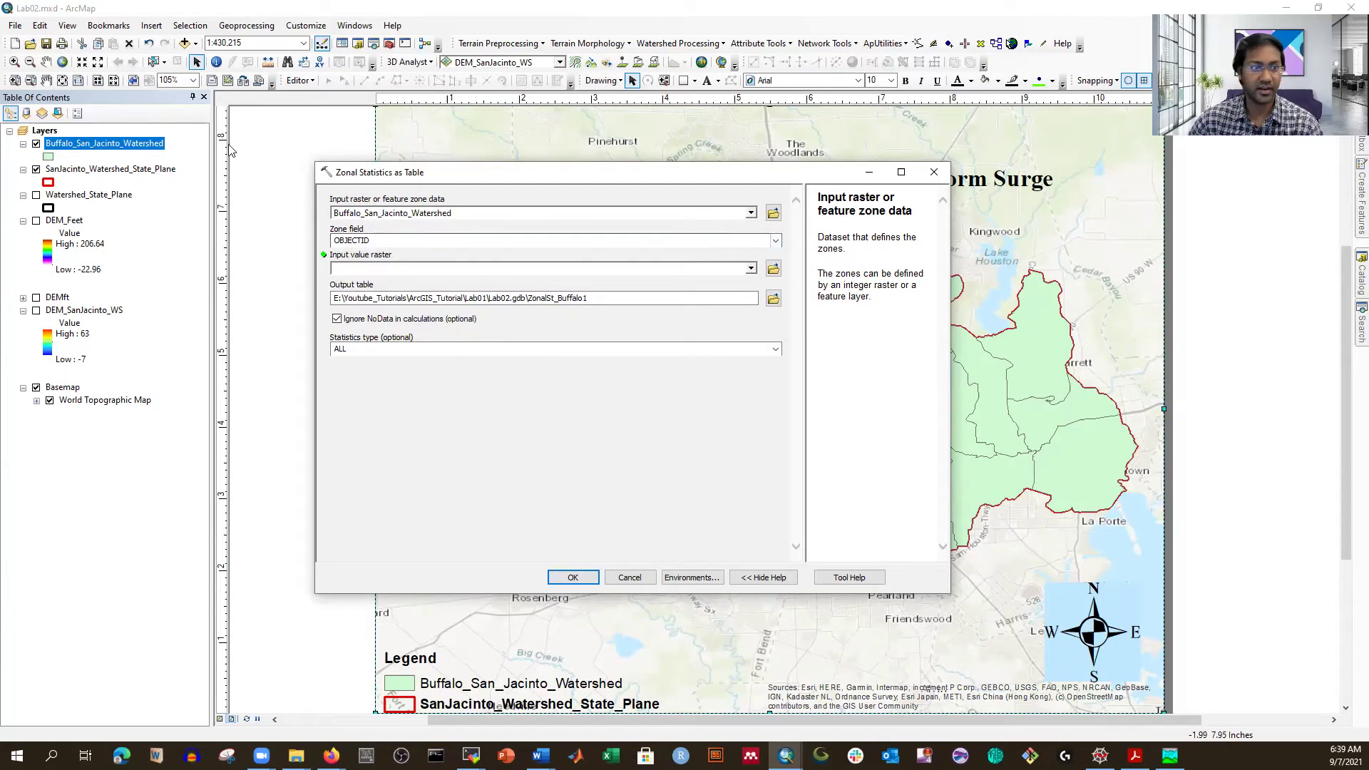
# Open the attribute table of Buffalo_San_Jacinto_Watershed and arrange its window to show the name fields
pyautogui.rightClick(104, 143)
pyautogui.click(154, 184)
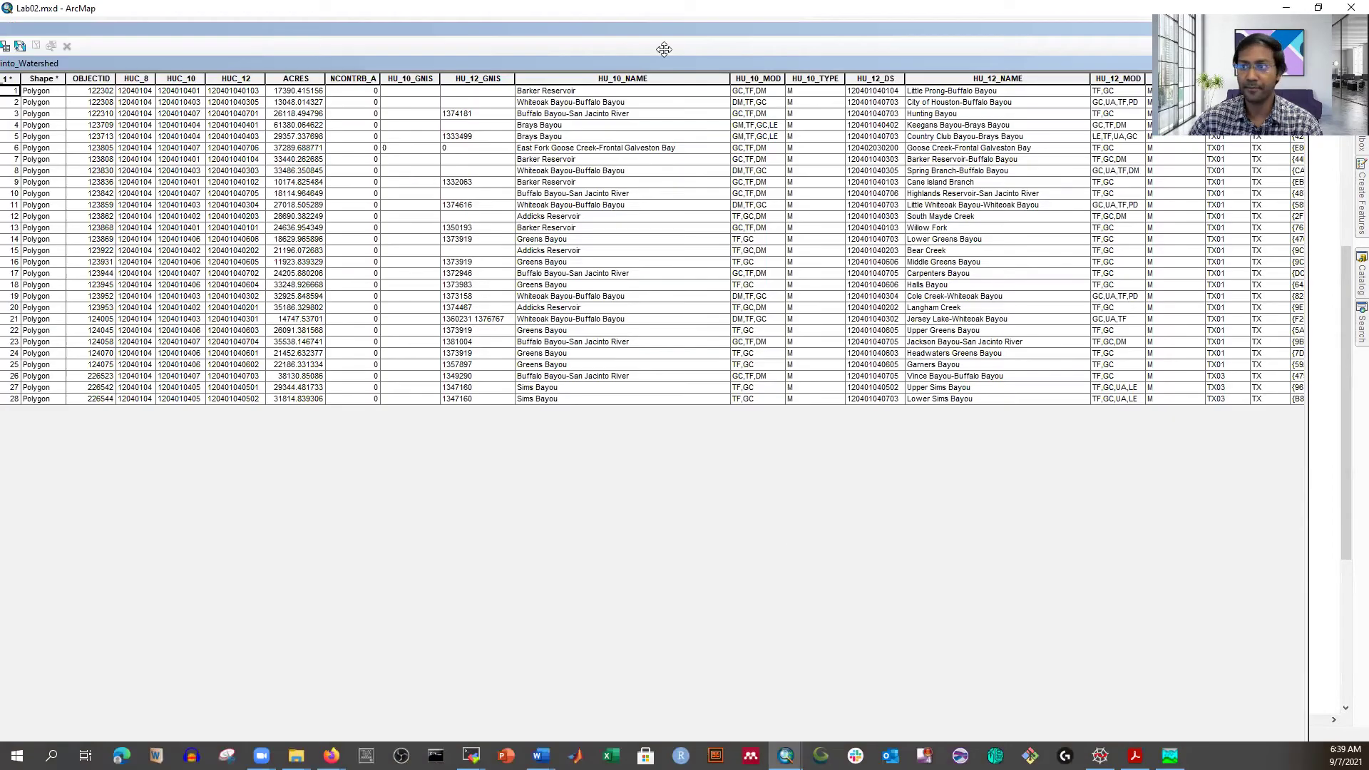
pyautogui.doubleClick(1075, 27)
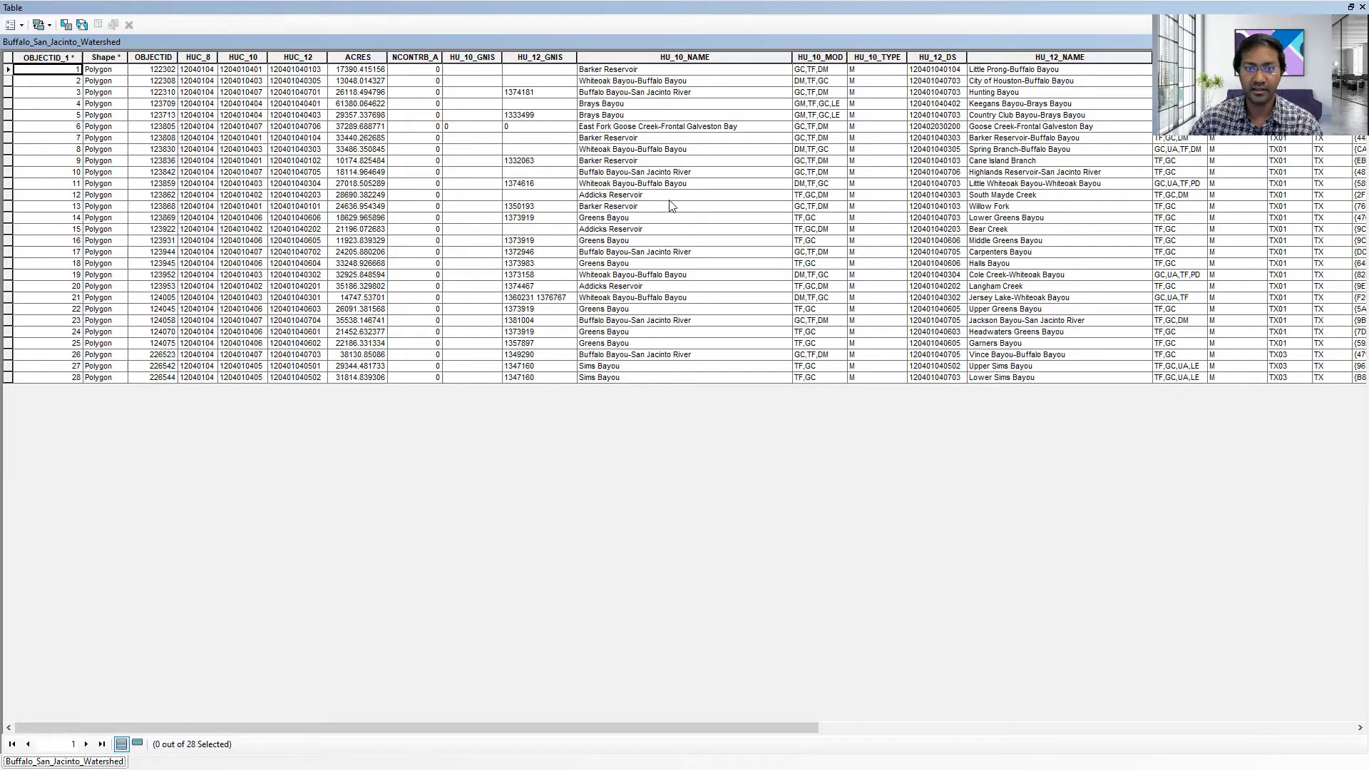
pyautogui.click(628, 195)
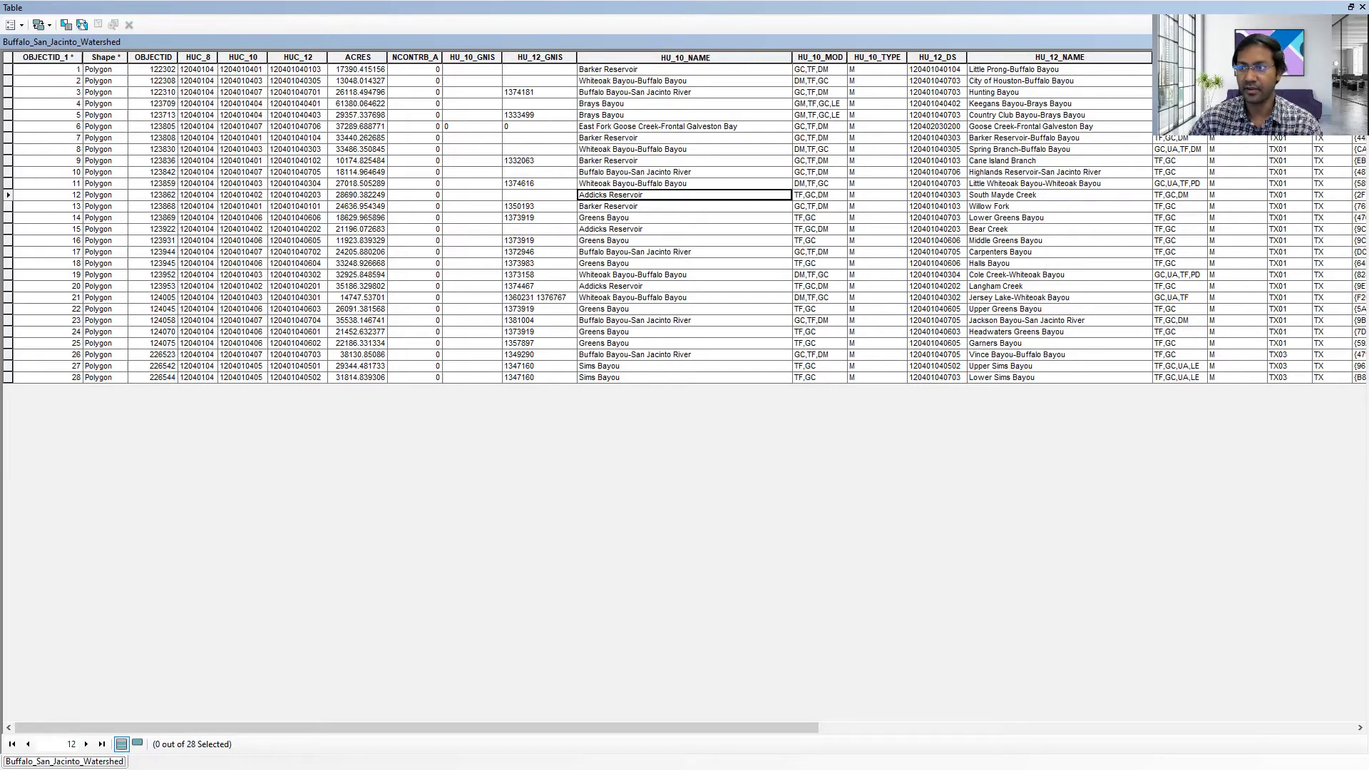
pyautogui.click(1350, 7)
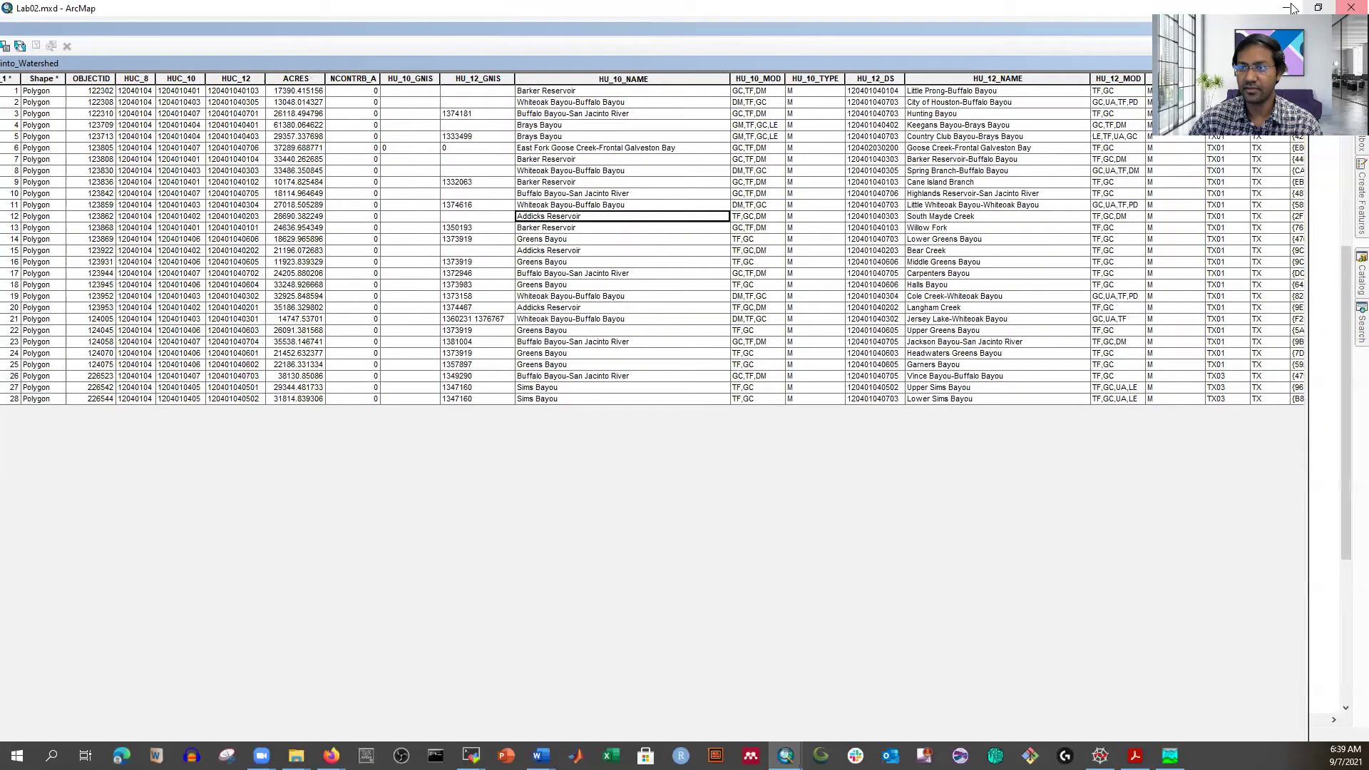
pyautogui.doubleClick(1015, 14)
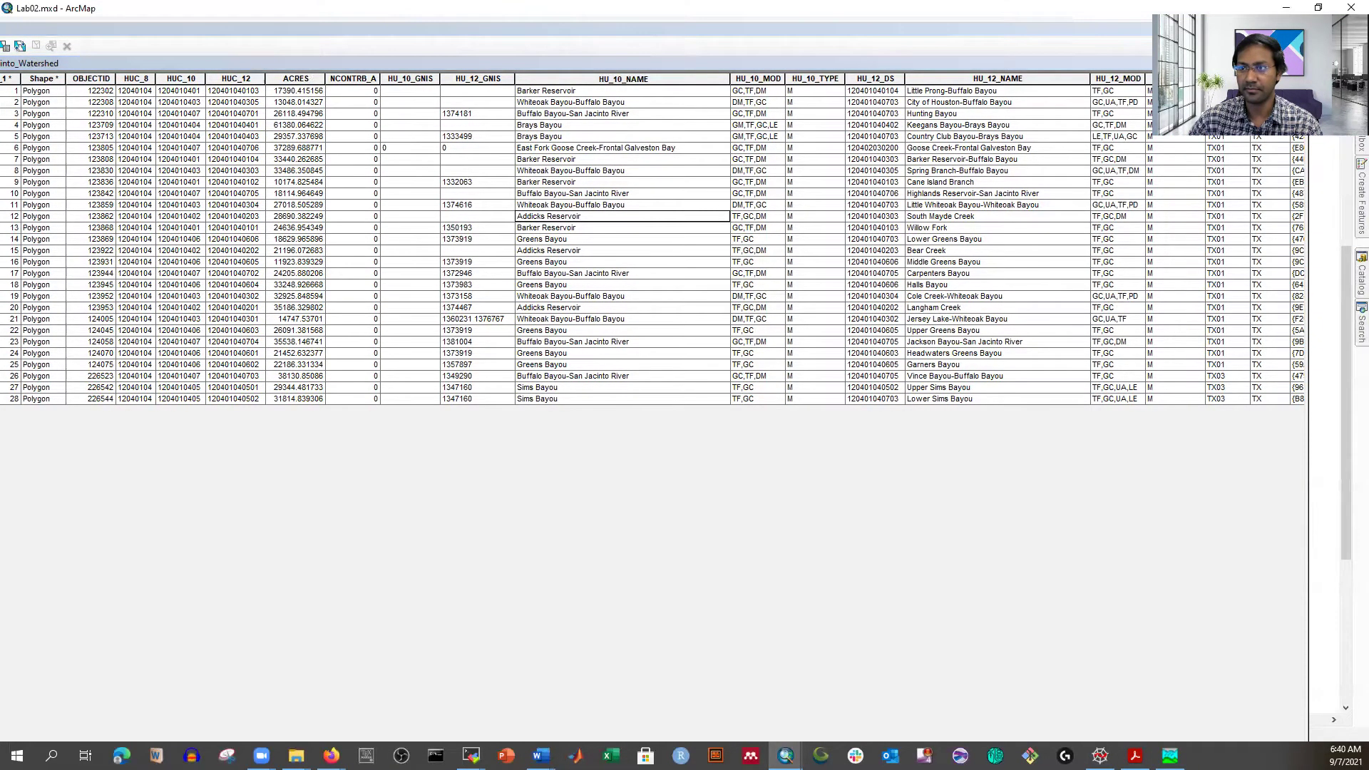
pyautogui.moveTo(1096, 26); pyautogui.dragTo(817, 177)
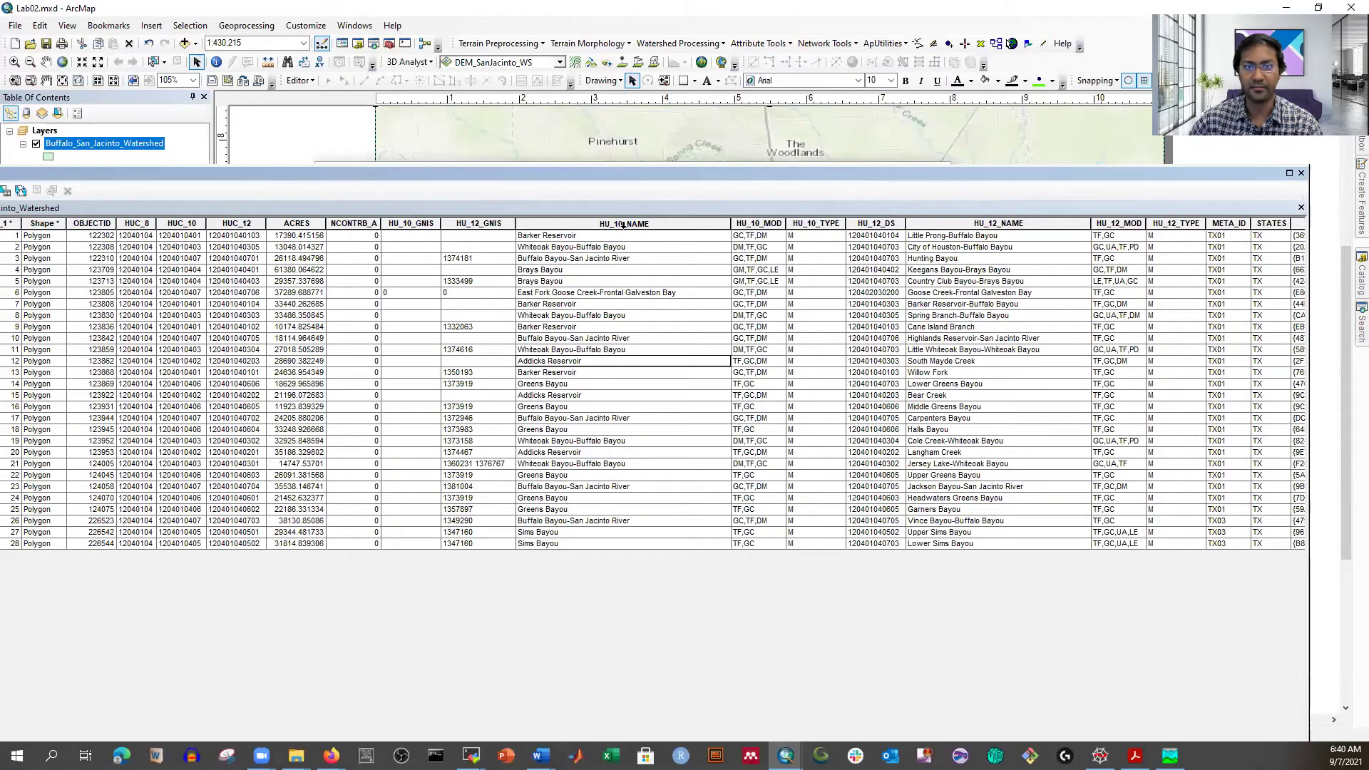
# Examine the HU_10_NAME values for names shared by several subwatersheds and return to the Zonal Statistics as Table dialog
pyautogui.click(562, 238)
pyautogui.press('Down')
pyautogui.press('Down')
pyautogui.press('Down')
pyautogui.click(559, 305)
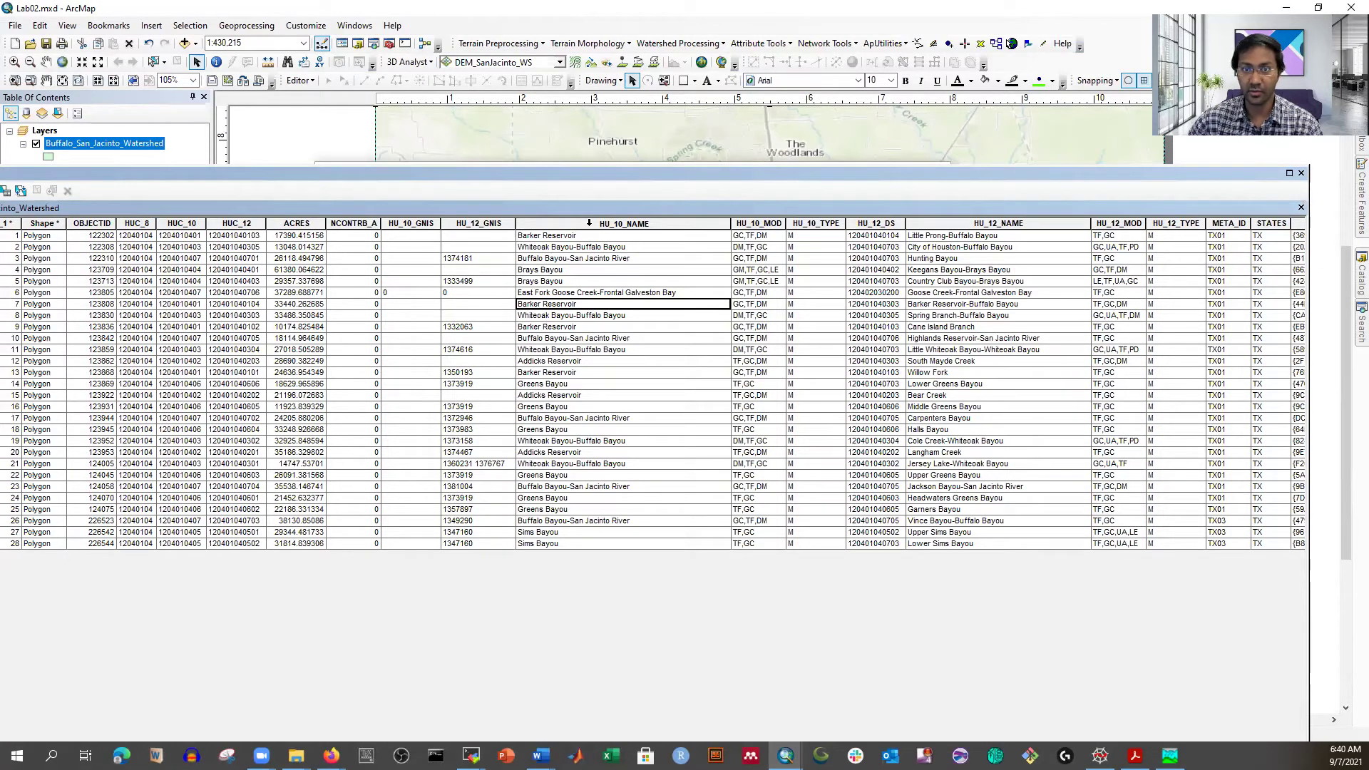
pyautogui.moveTo(632, 174); pyautogui.dragTo(608, 141)
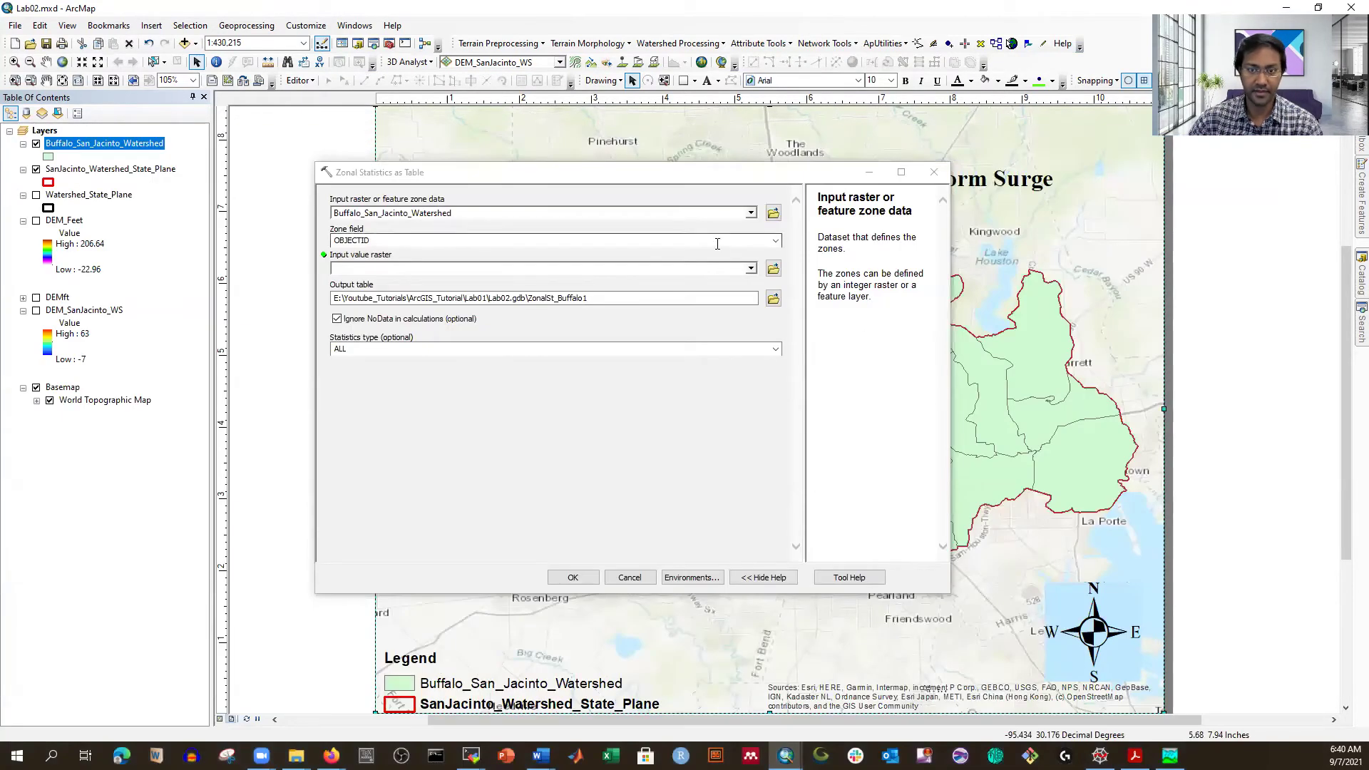
# Set the zone field to HU_10_NAME and the input value raster to DEM_Feet
pyautogui.click(776, 241)
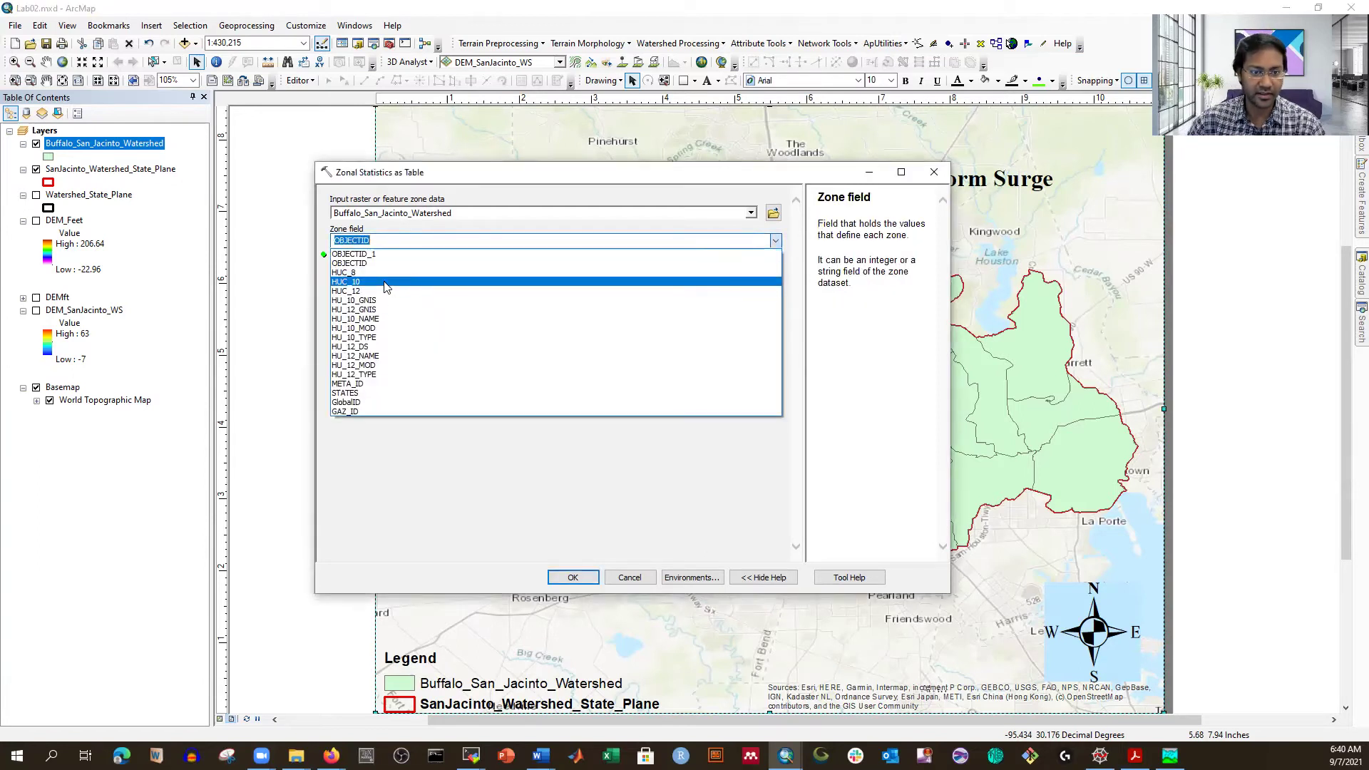
pyautogui.click(377, 319)
pyautogui.click(752, 269)
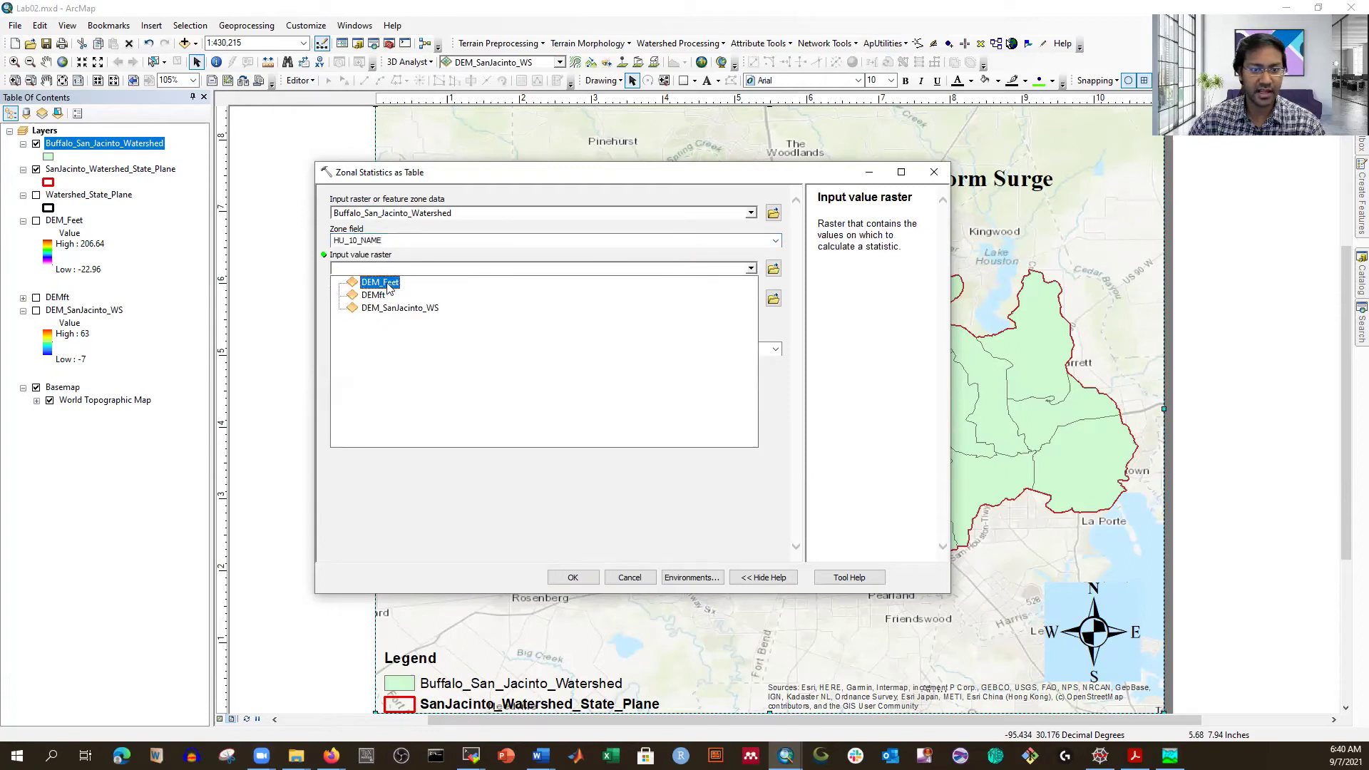
pyautogui.click(389, 284)
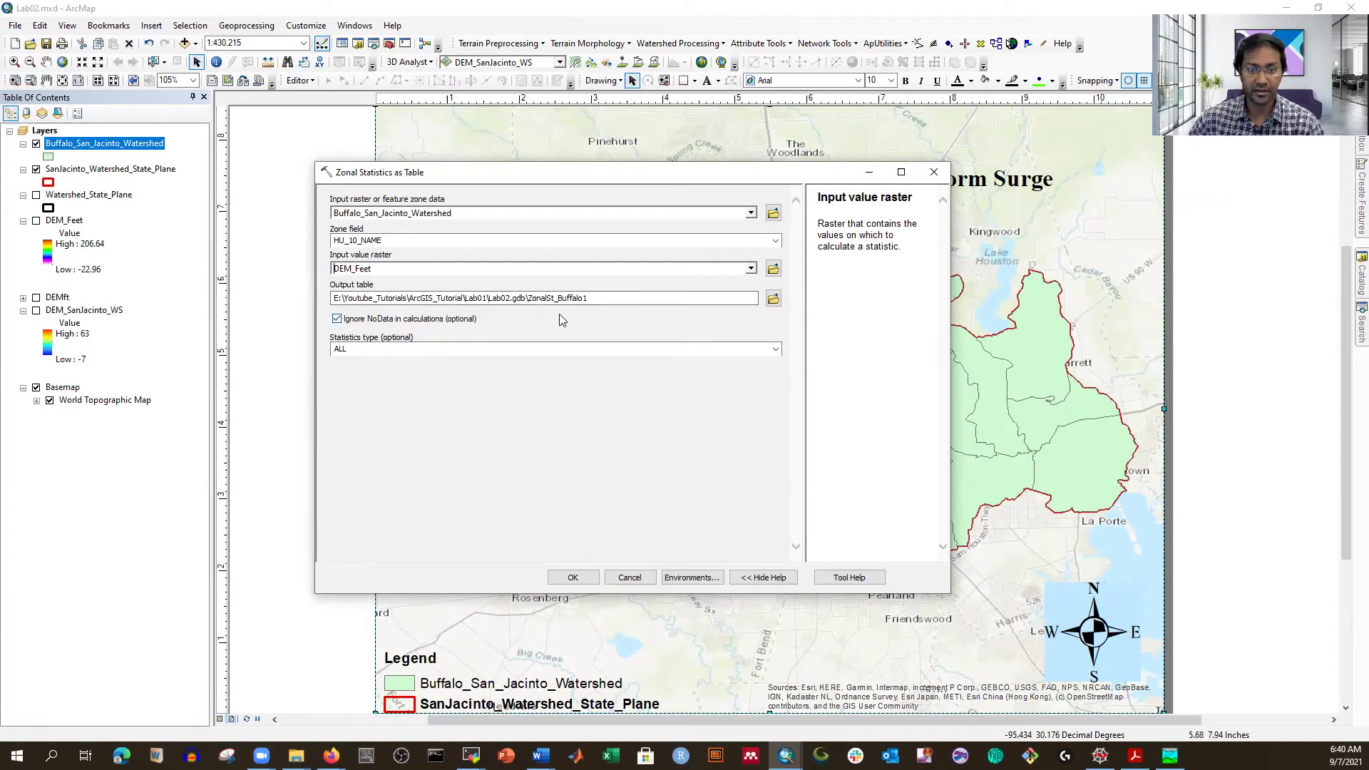
# Name the output table ZonalStat, keep ALL as the statistics type after reviewing the options, and run the tool
pyautogui.click(615, 298)
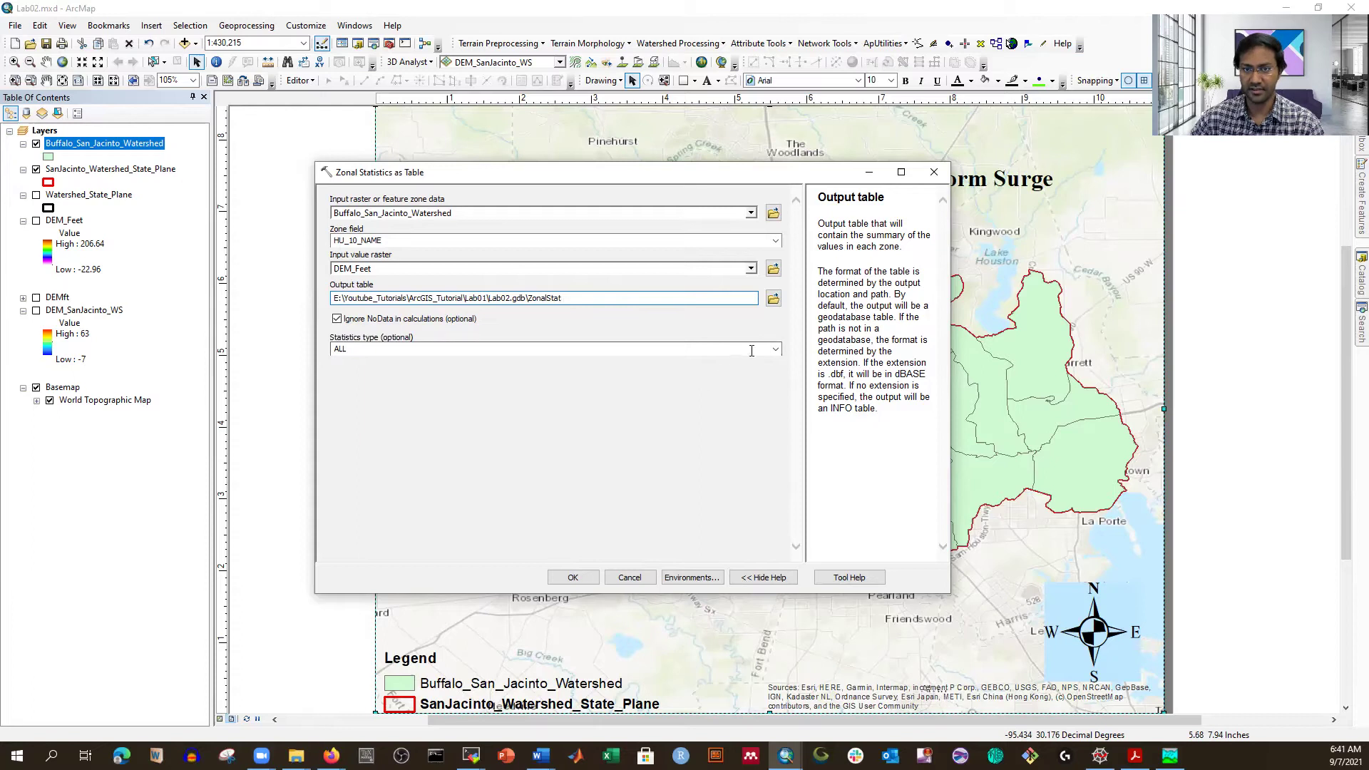
pyautogui.click(776, 350)
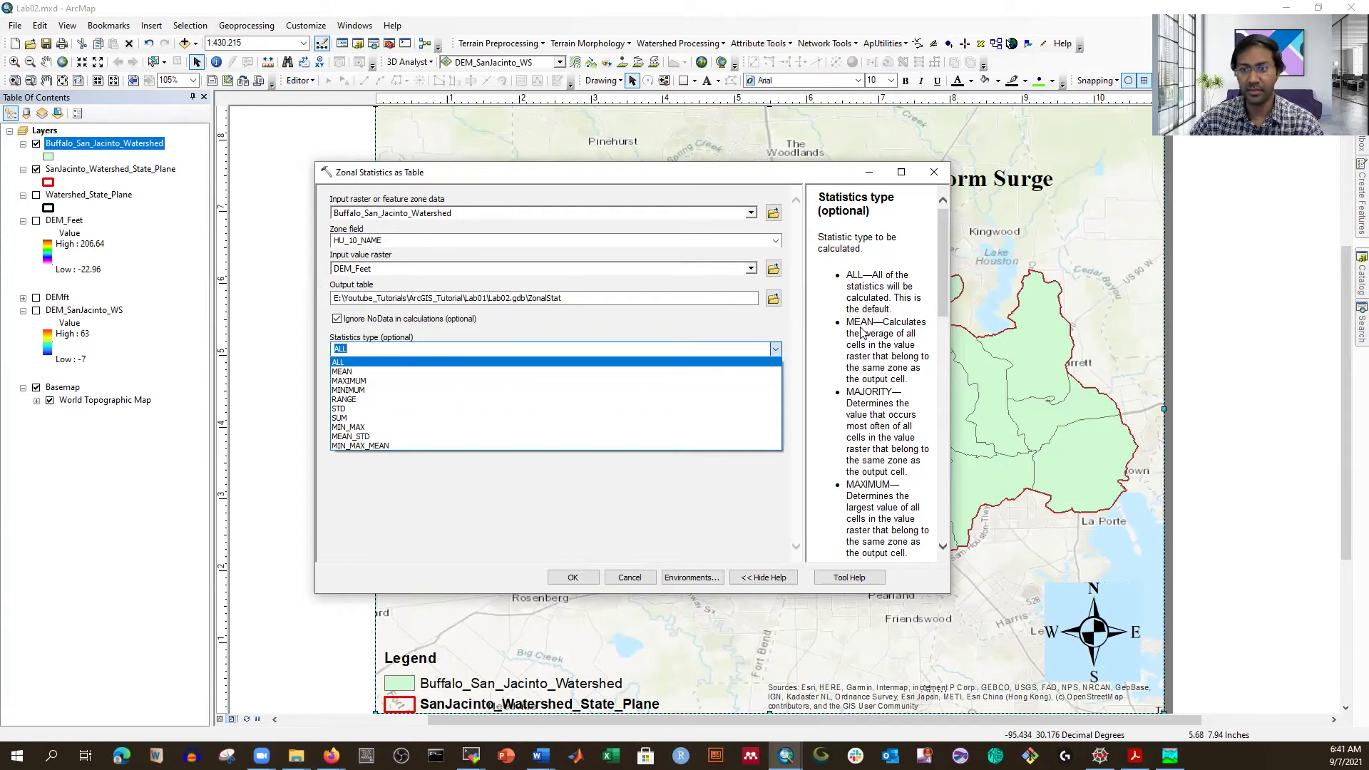
pyautogui.scroll(-15, 867, 428)
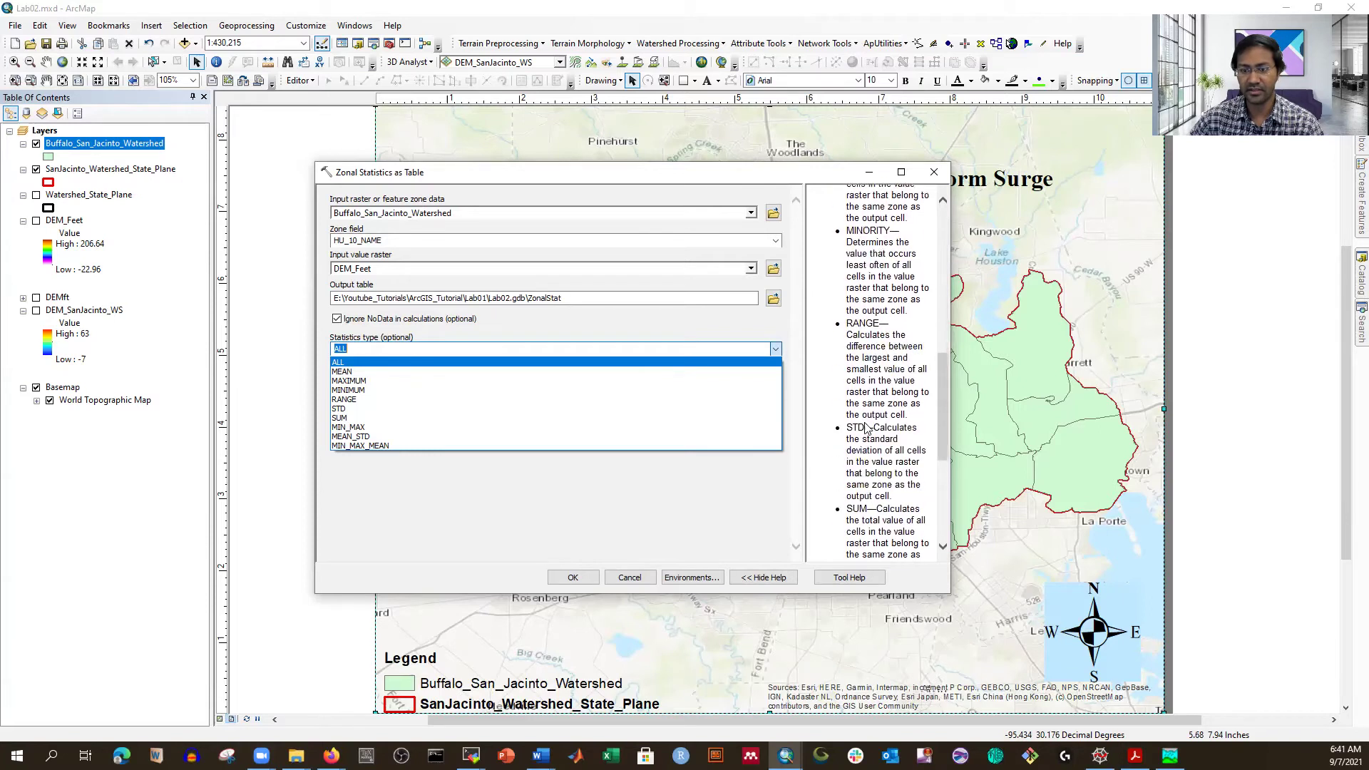
pyautogui.scroll(15, 866, 428)
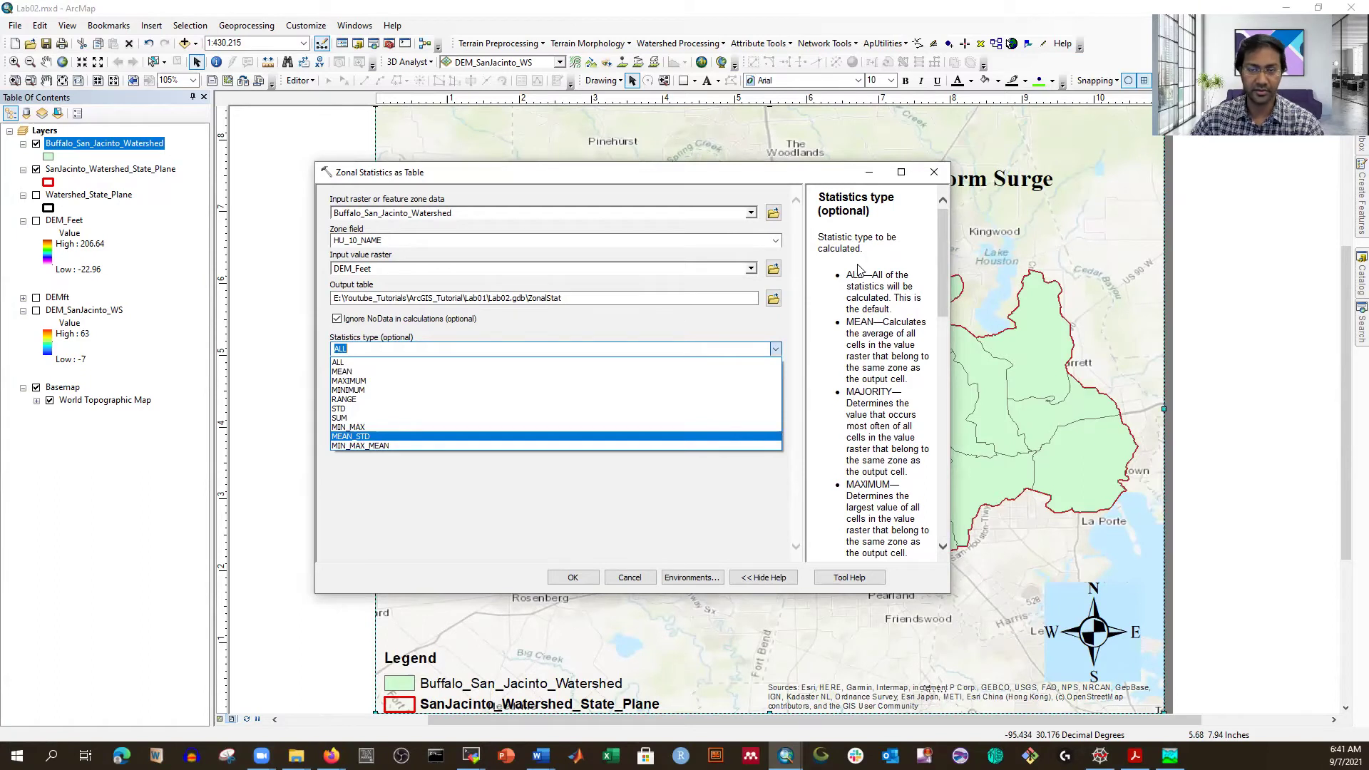
pyautogui.click(497, 515)
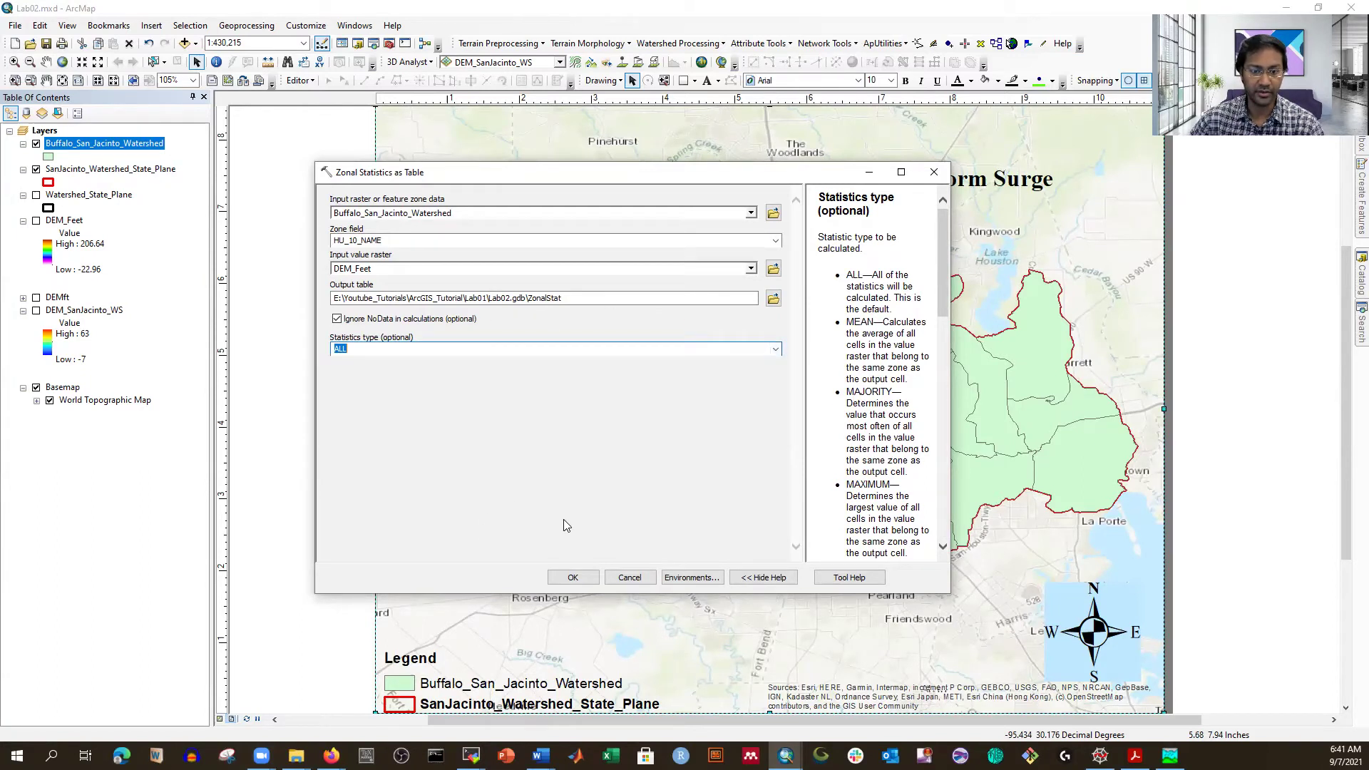
pyautogui.click(574, 578)
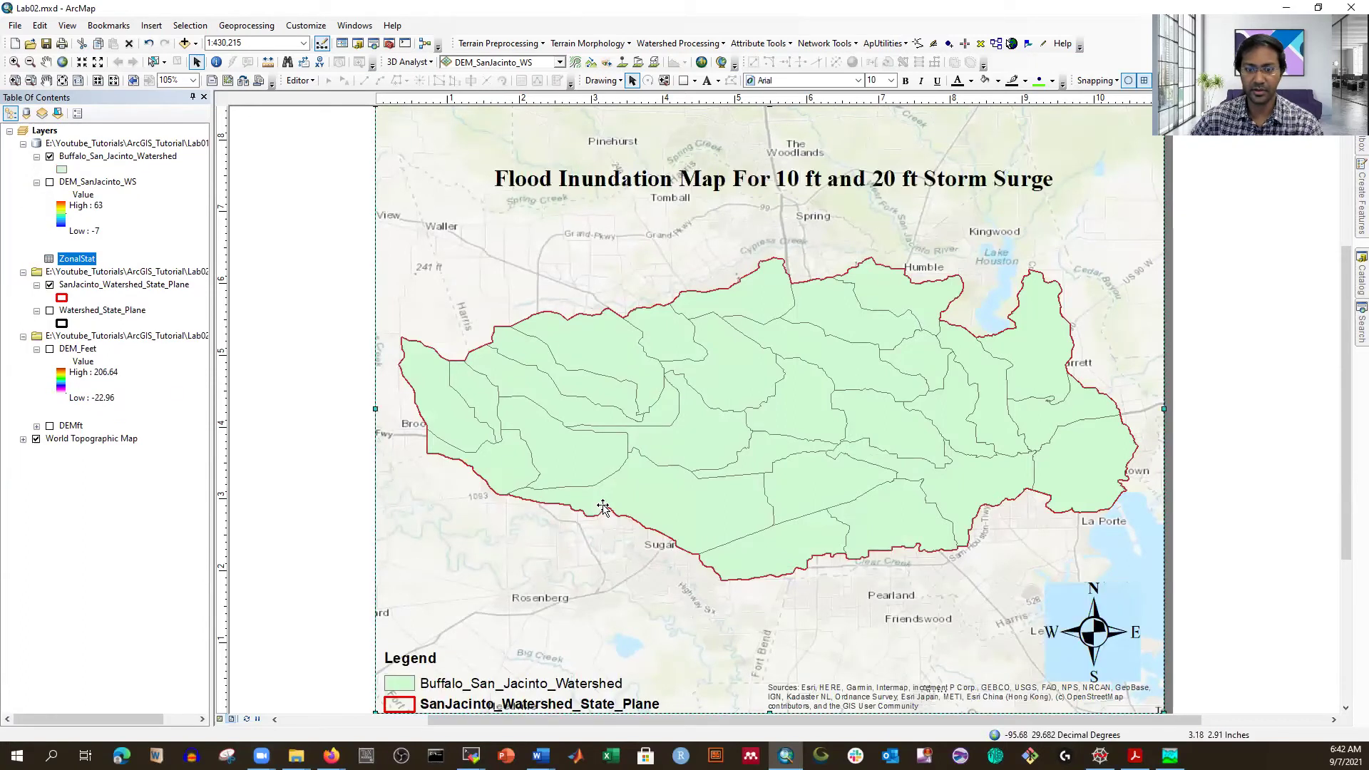
# Open the ZonalStat table and arrange its window so that all its columns are visible
pyautogui.rightClick(78, 262)
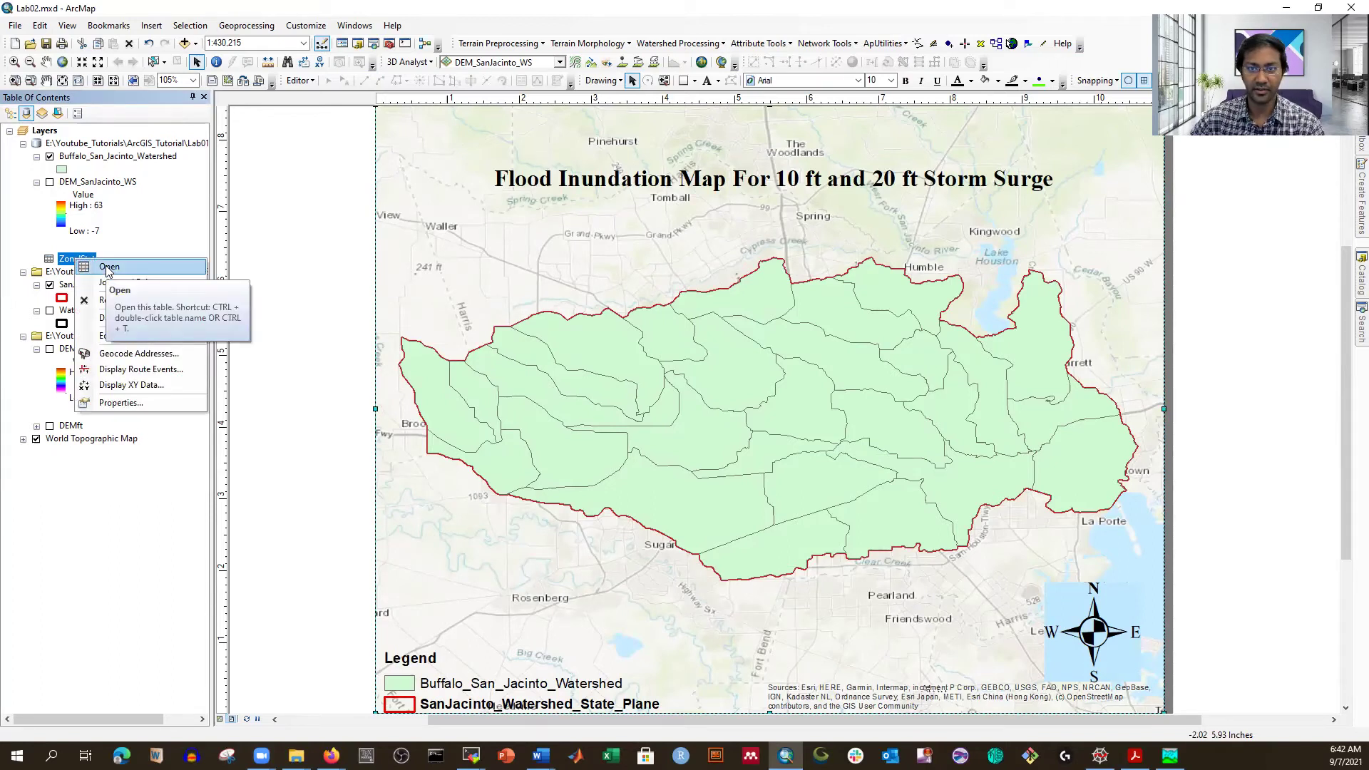
pyautogui.click(108, 268)
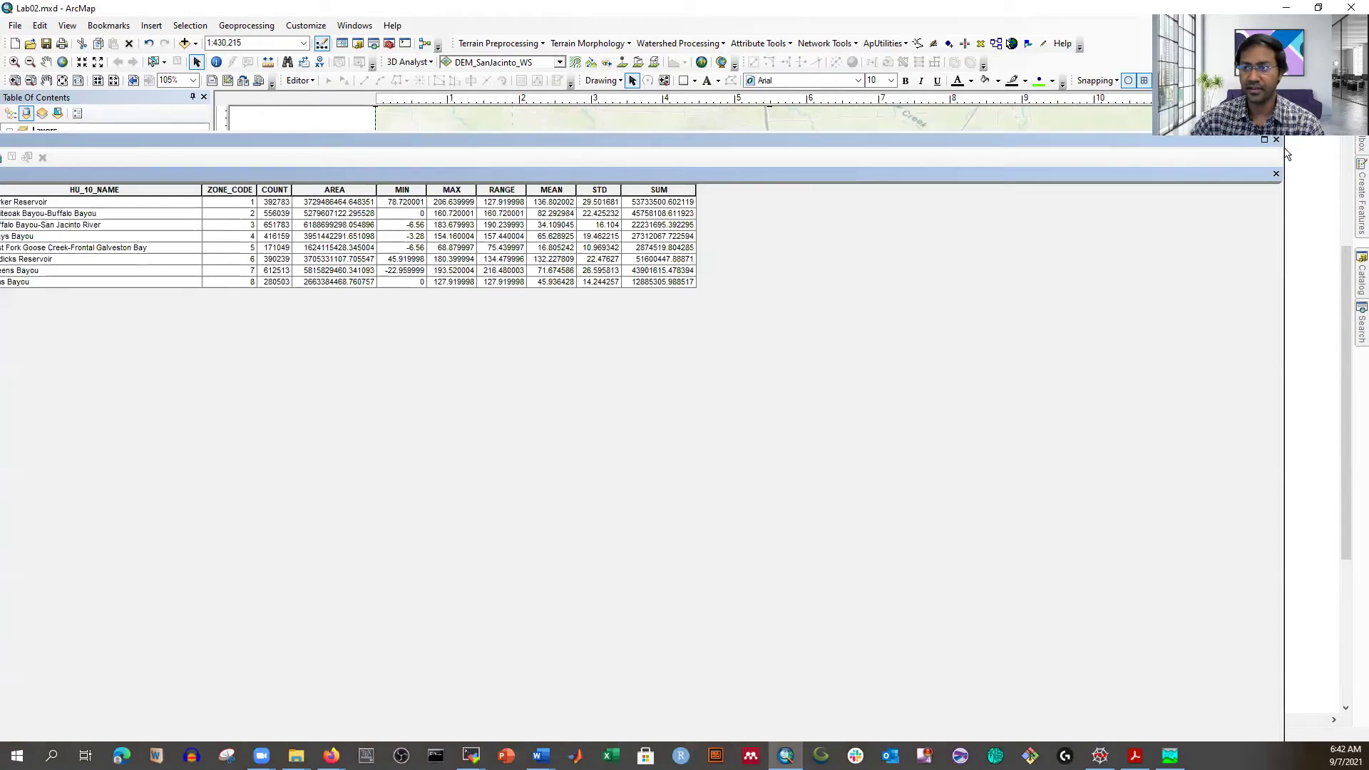
pyautogui.click(1264, 139)
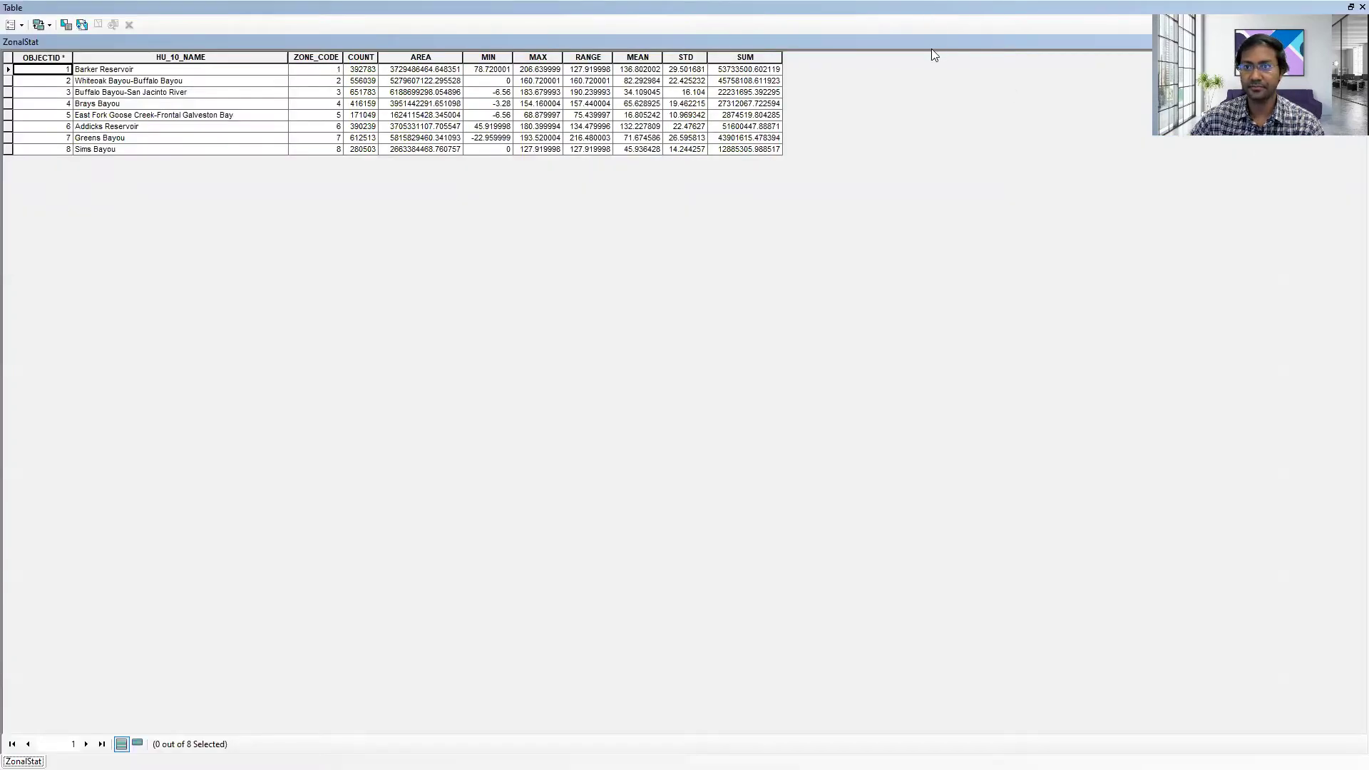
pyautogui.click(1351, 7)
pyautogui.moveTo(915, 139); pyautogui.dragTo(782, 407)
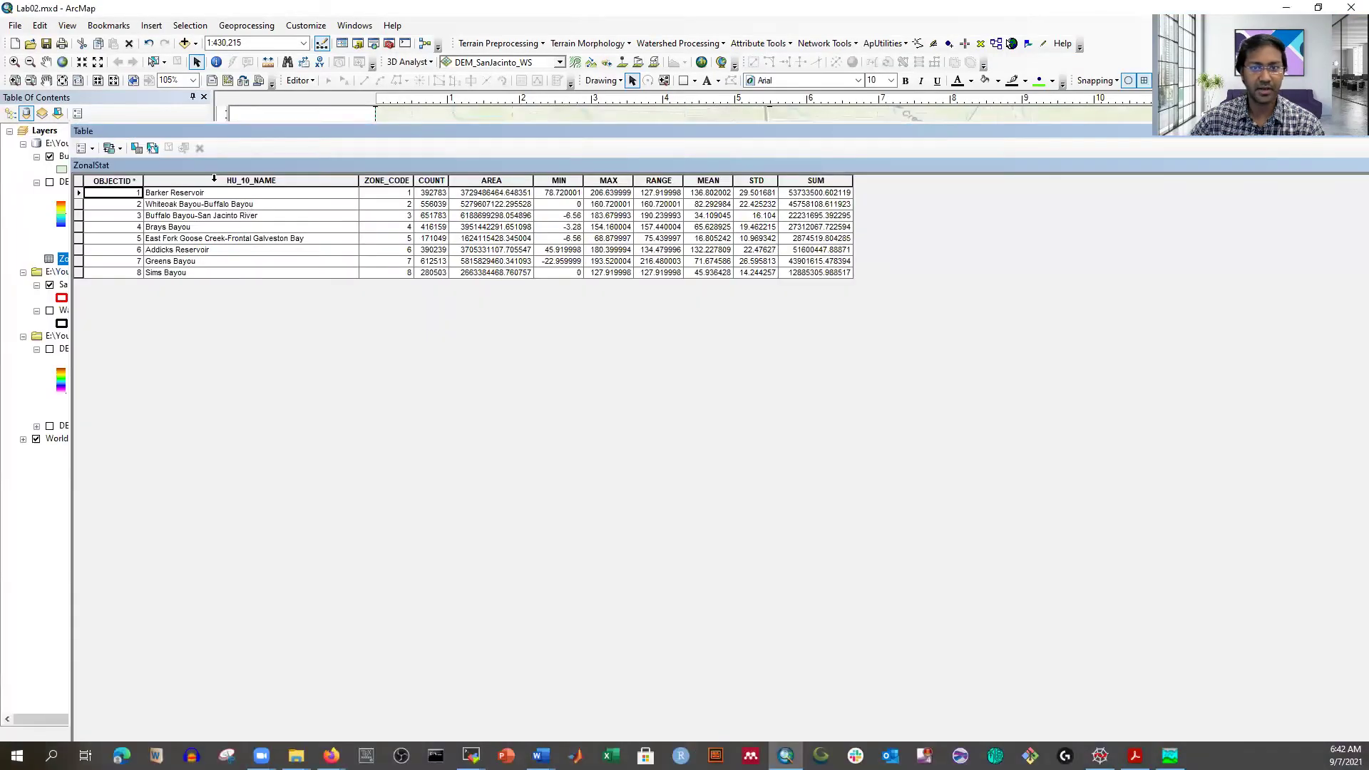
# Examine the zone names, zone codes and cell counts listed in the ZonalStat table
pyautogui.click(214, 198)
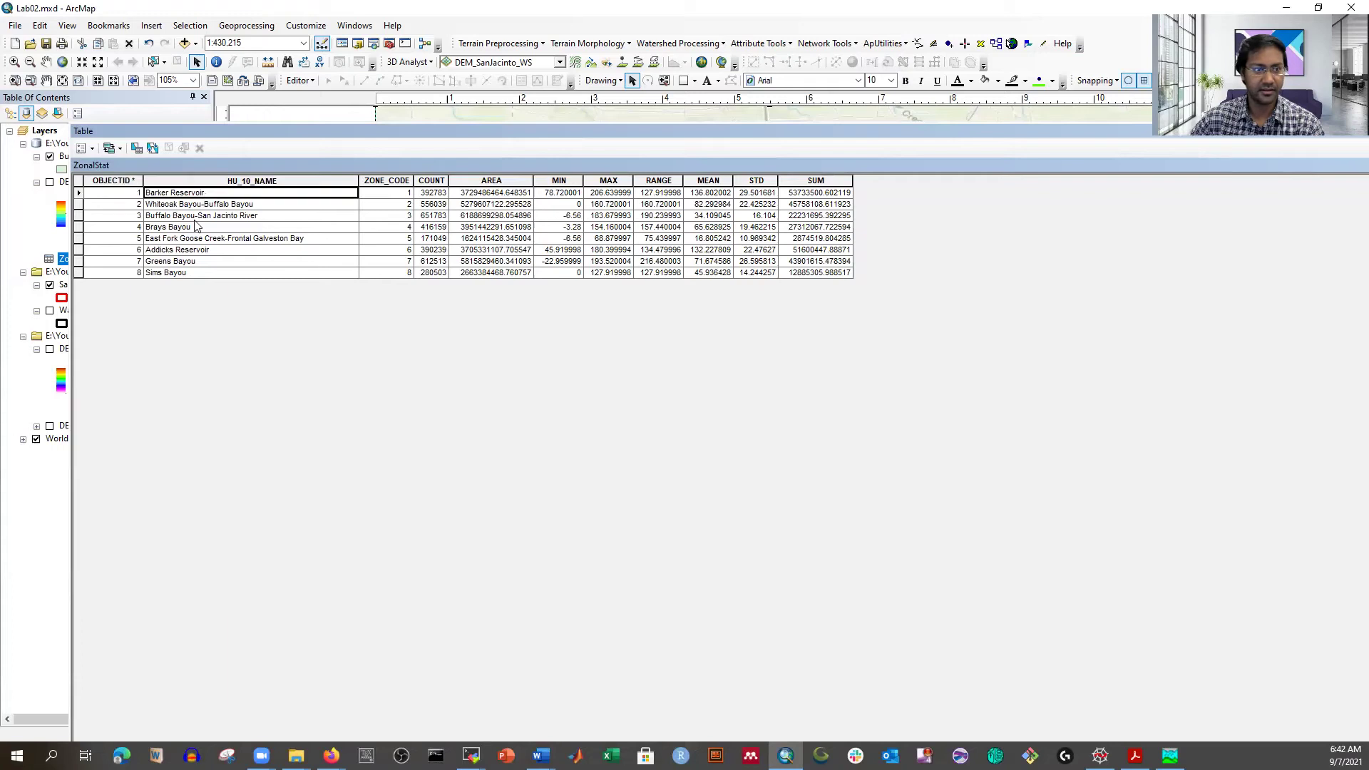
pyautogui.click(171, 274)
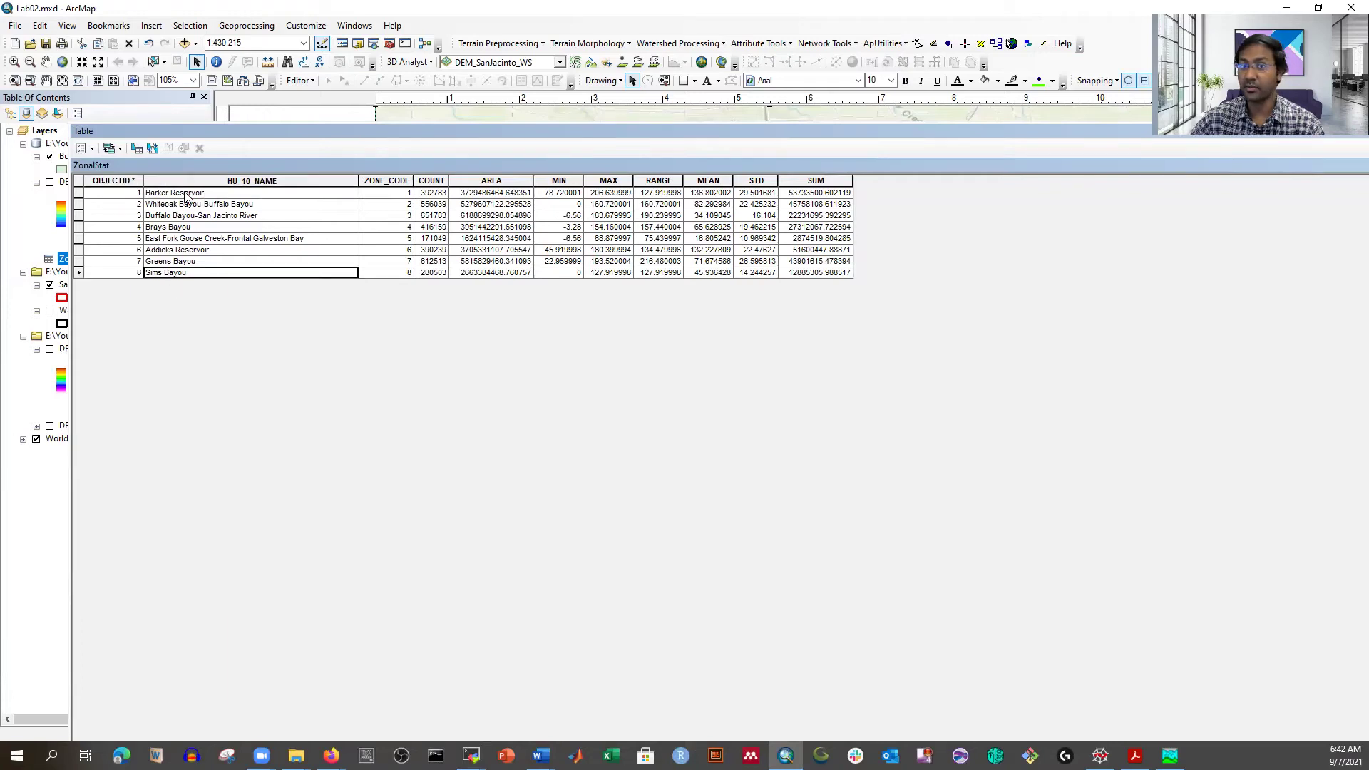
pyautogui.click(186, 196)
pyautogui.click(188, 205)
pyautogui.click(175, 273)
pyautogui.click(392, 193)
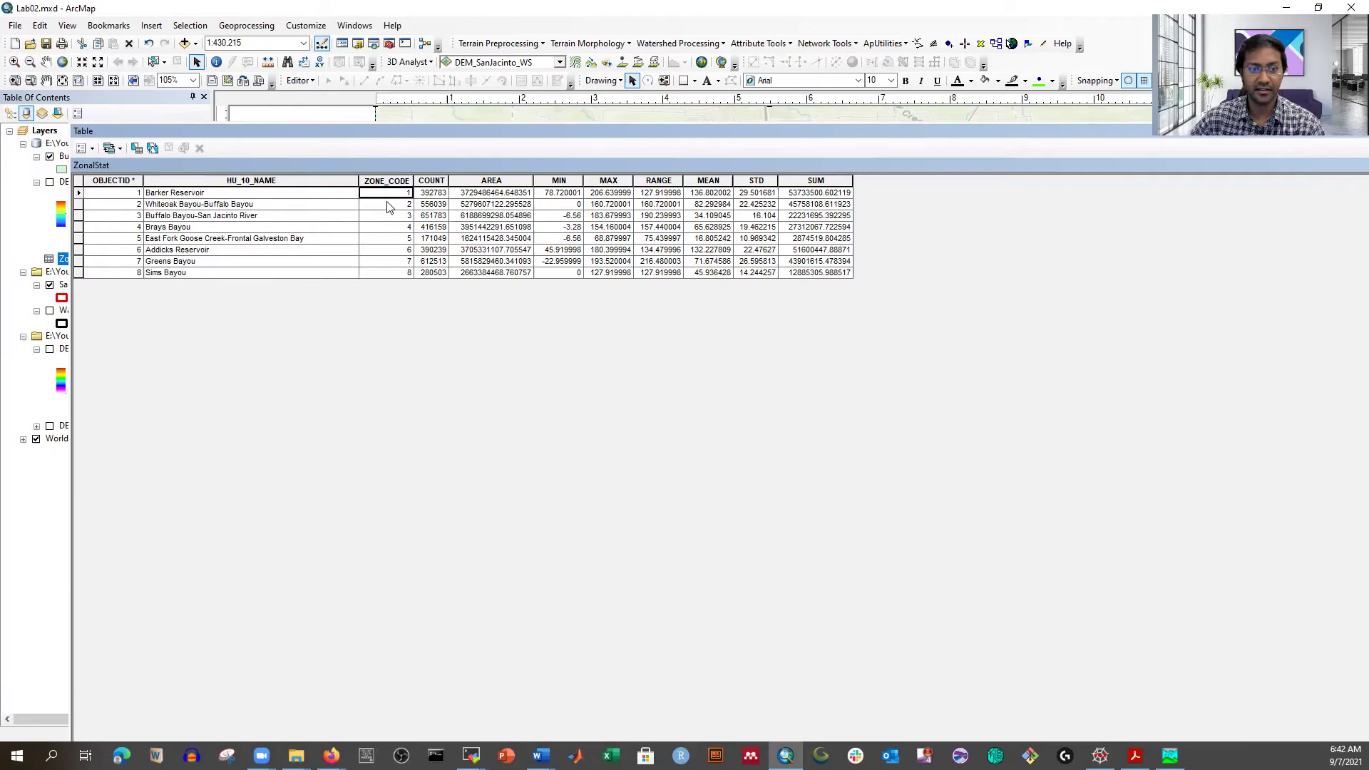
pyautogui.click(430, 193)
pyautogui.click(431, 204)
pyautogui.click(431, 216)
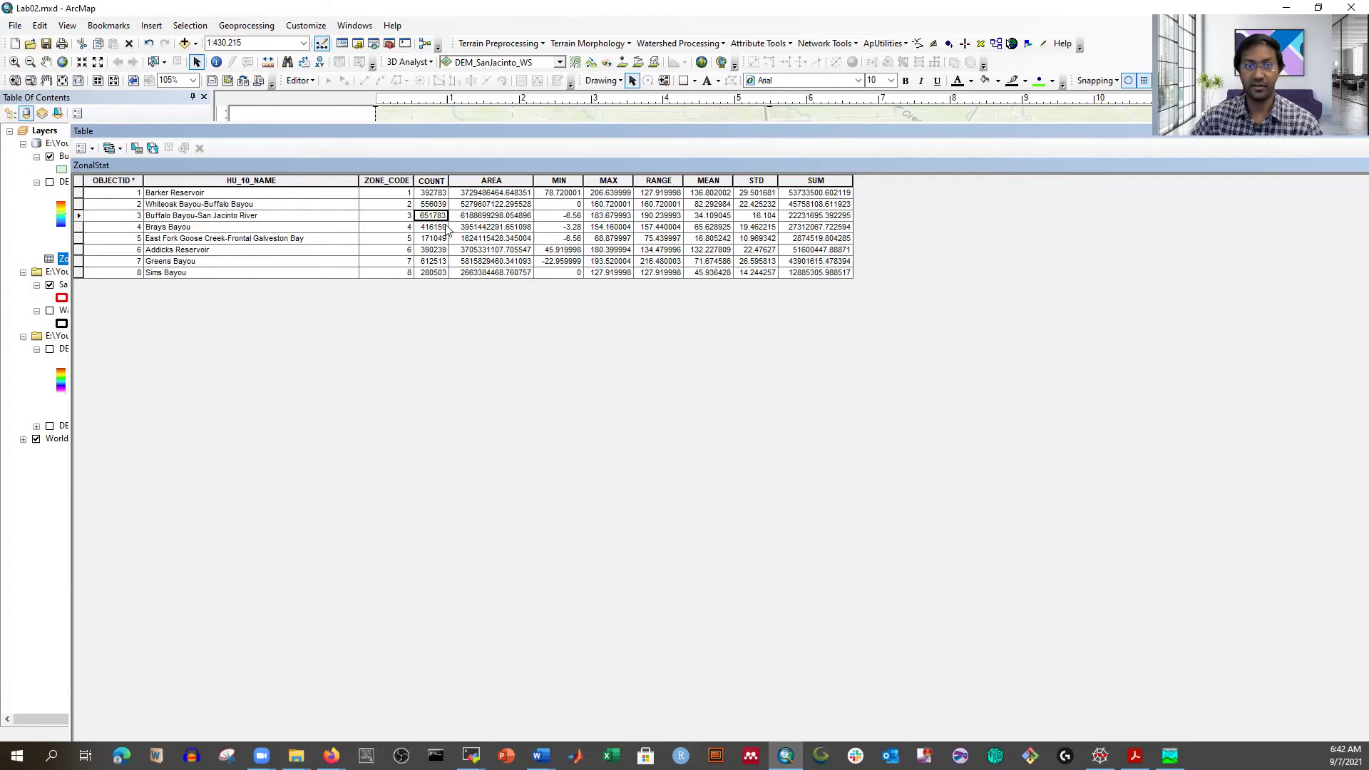
# Examine the area, minimum and maximum elevation values of the watersheds in the ZonalStat table
pyautogui.click(481, 193)
pyautogui.click(478, 216)
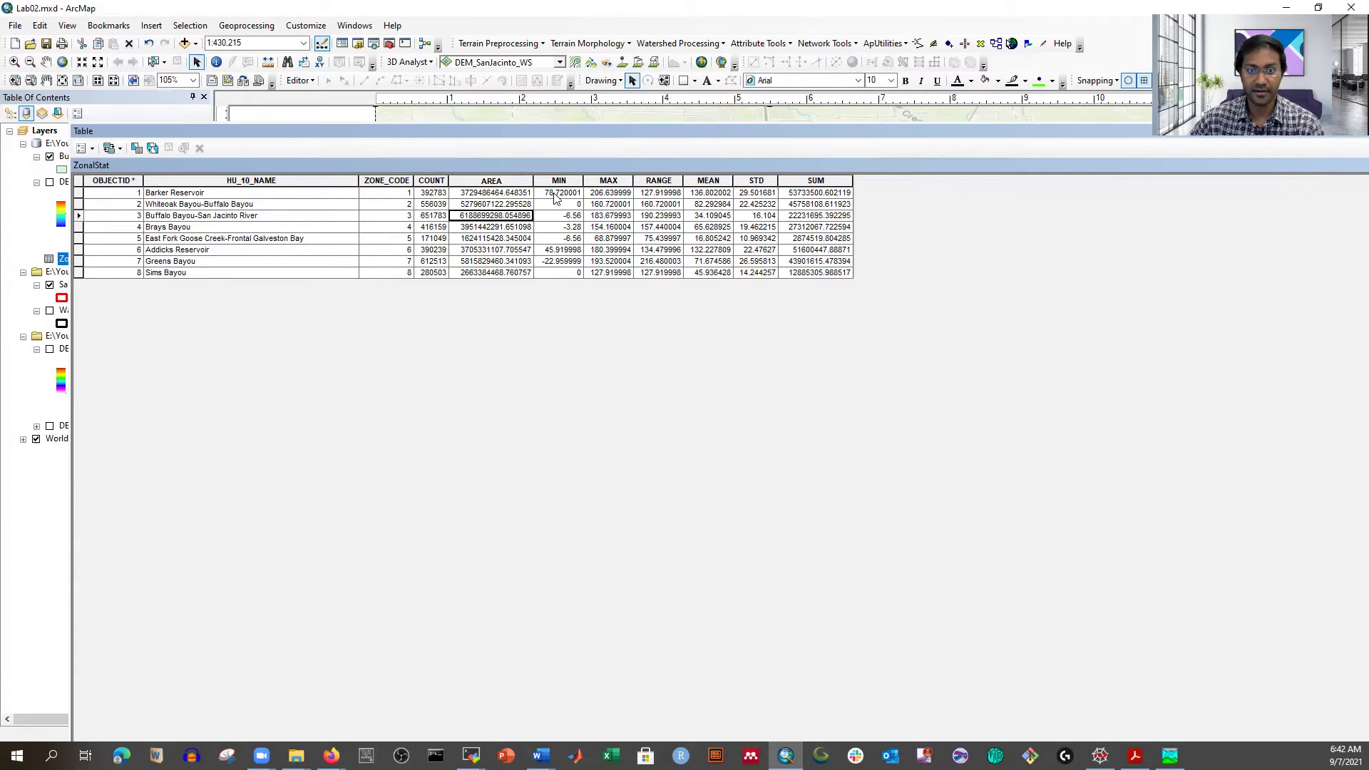
pyautogui.click(555, 193)
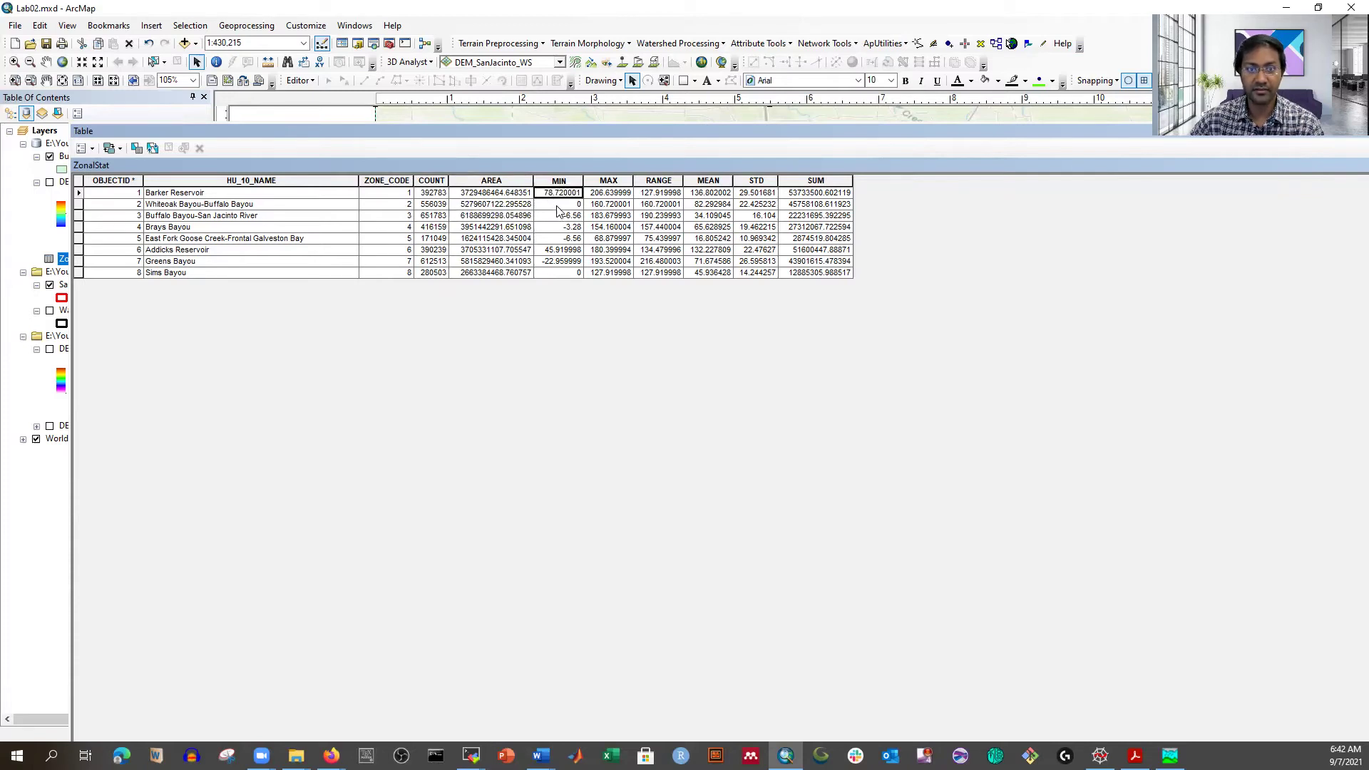
pyautogui.click(559, 206)
pyautogui.click(563, 216)
pyautogui.click(562, 206)
pyautogui.click(559, 228)
pyautogui.click(564, 272)
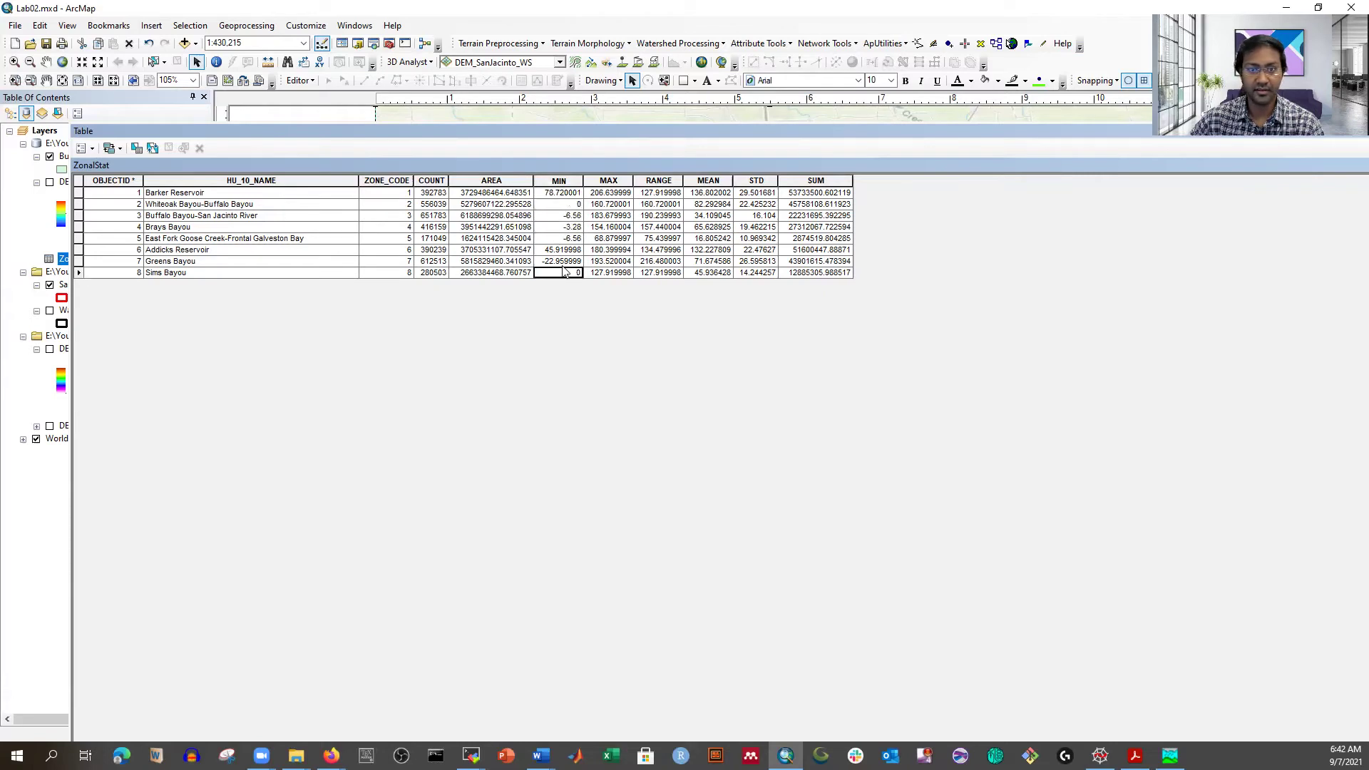
pyautogui.click(601, 197)
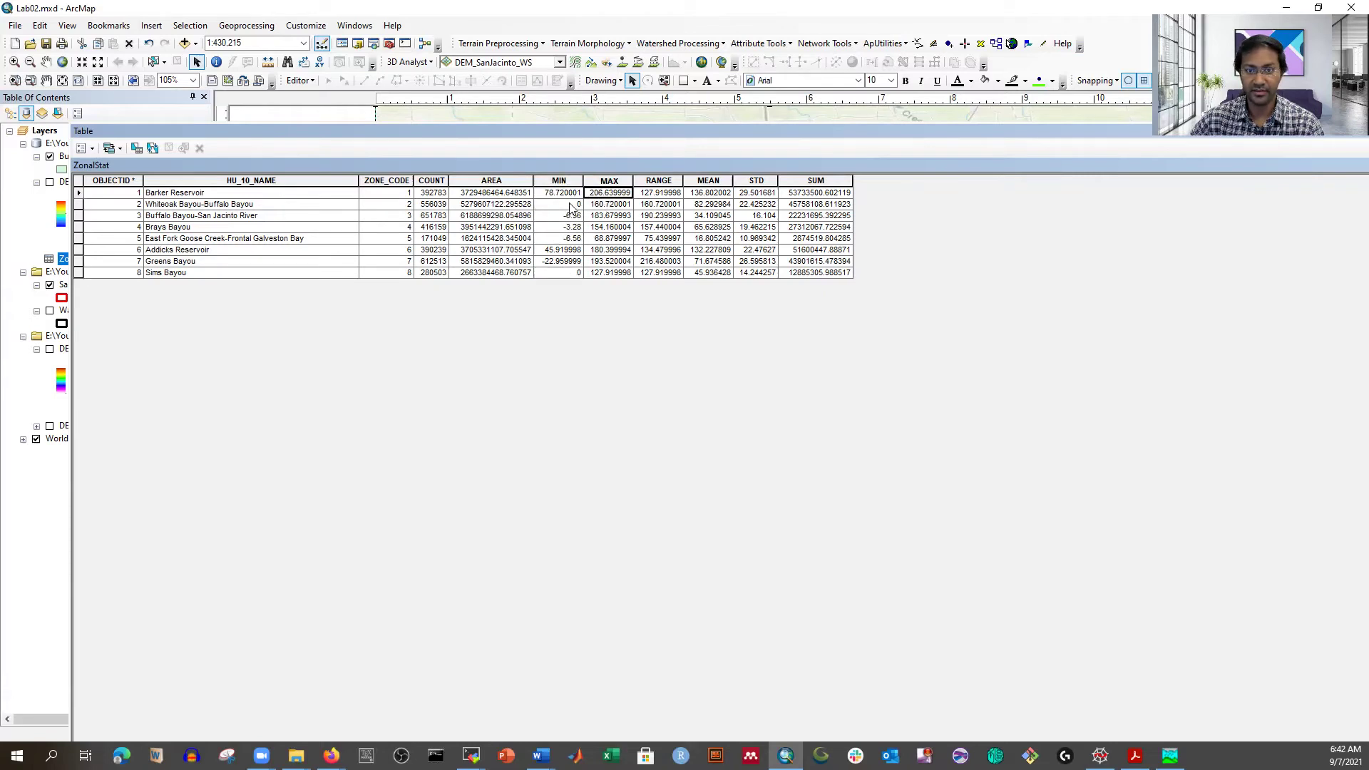
pyautogui.click(571, 194)
pyautogui.click(569, 216)
pyautogui.click(563, 261)
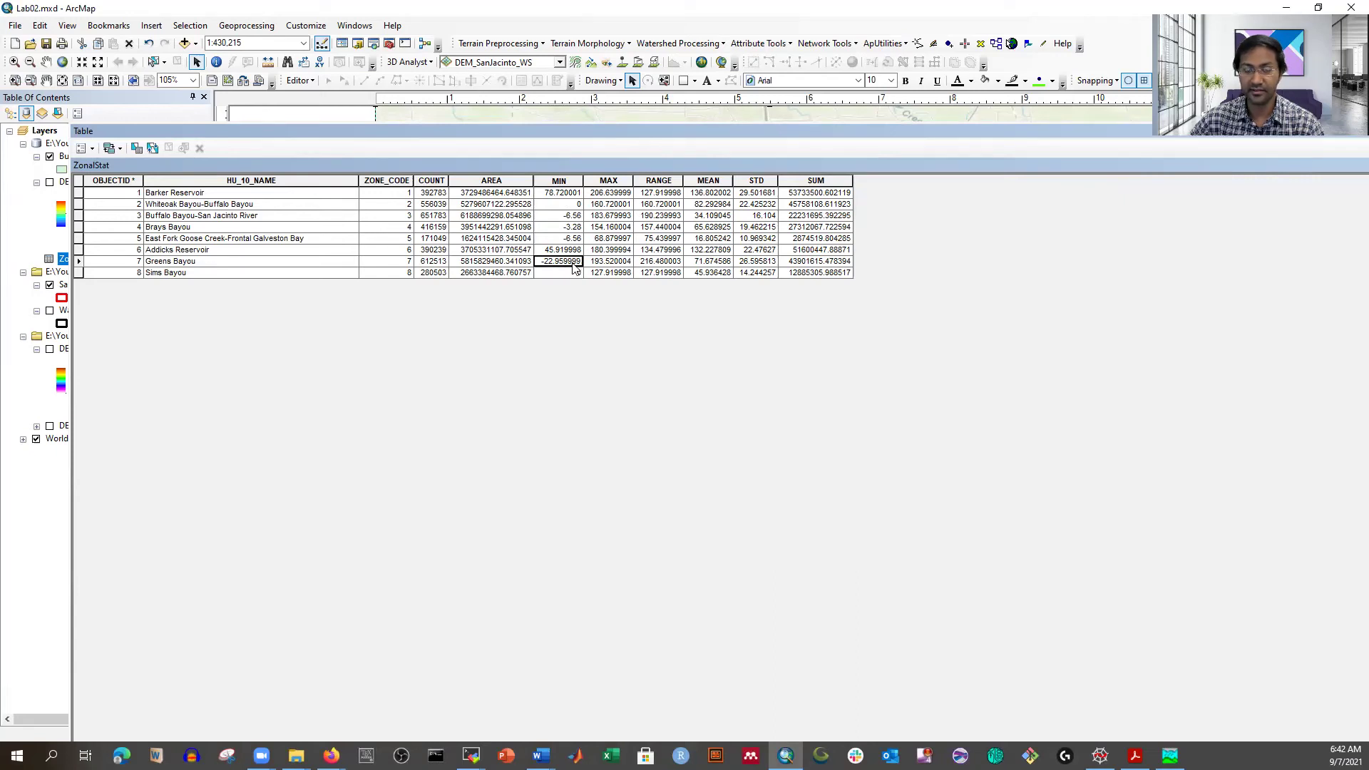
pyautogui.click(615, 194)
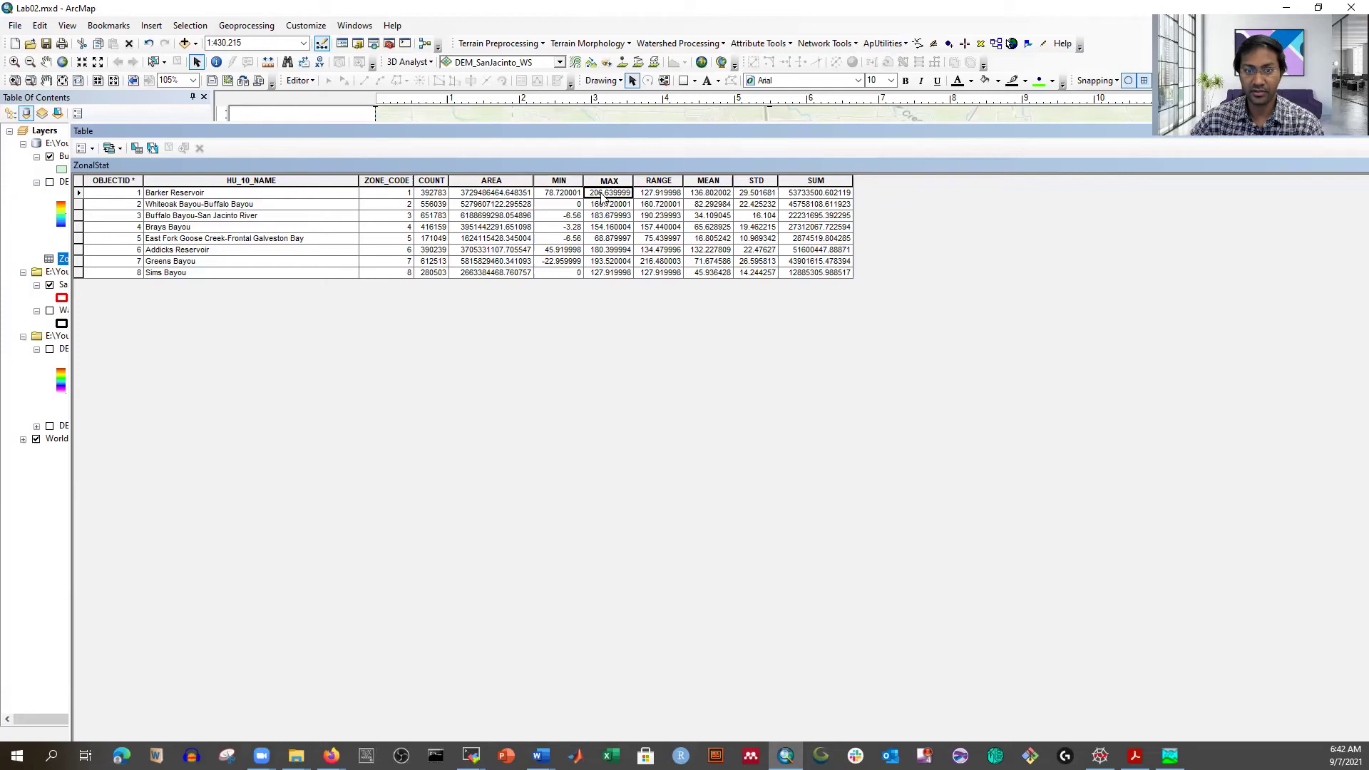
pyautogui.click(550, 264)
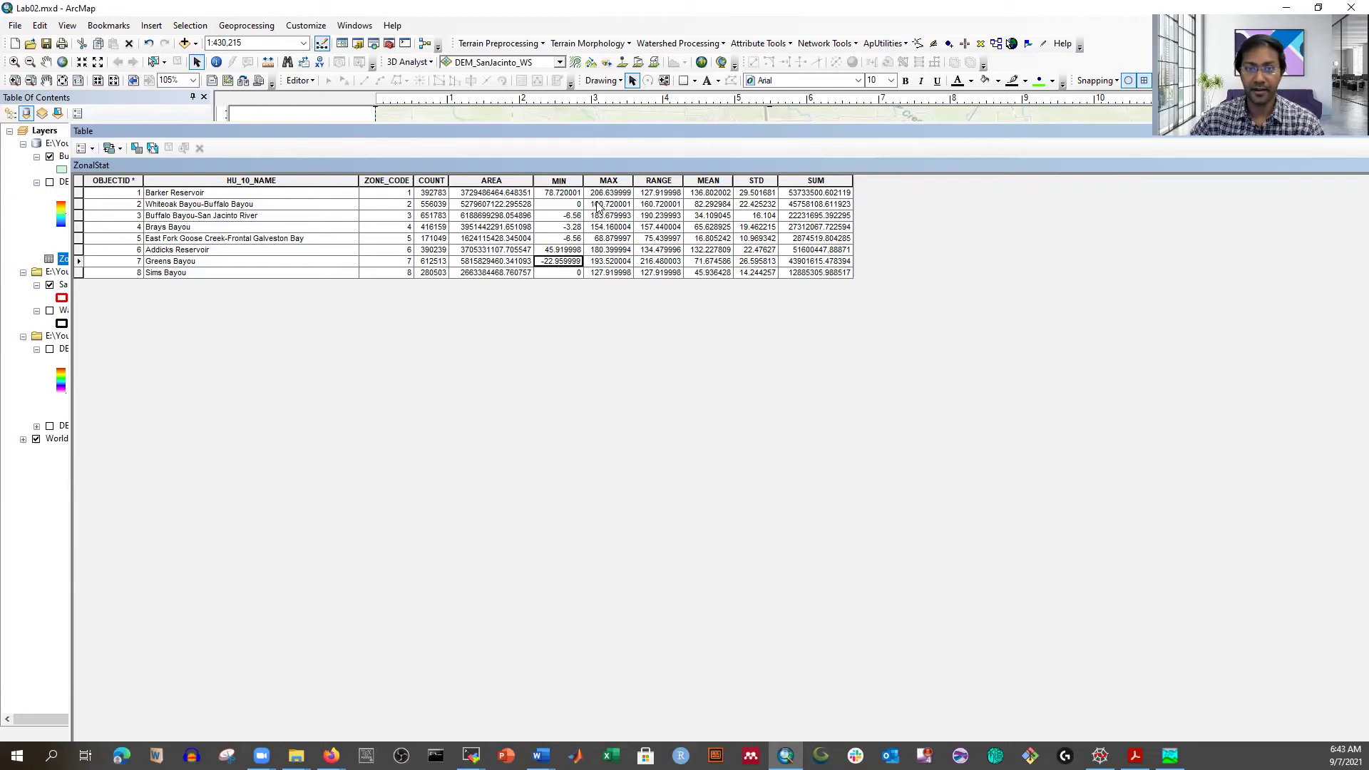
# Review the range, mean, standard deviation and sum columns of the ZonalStat table, and close the table
pyautogui.click(656, 197)
pyautogui.click(652, 228)
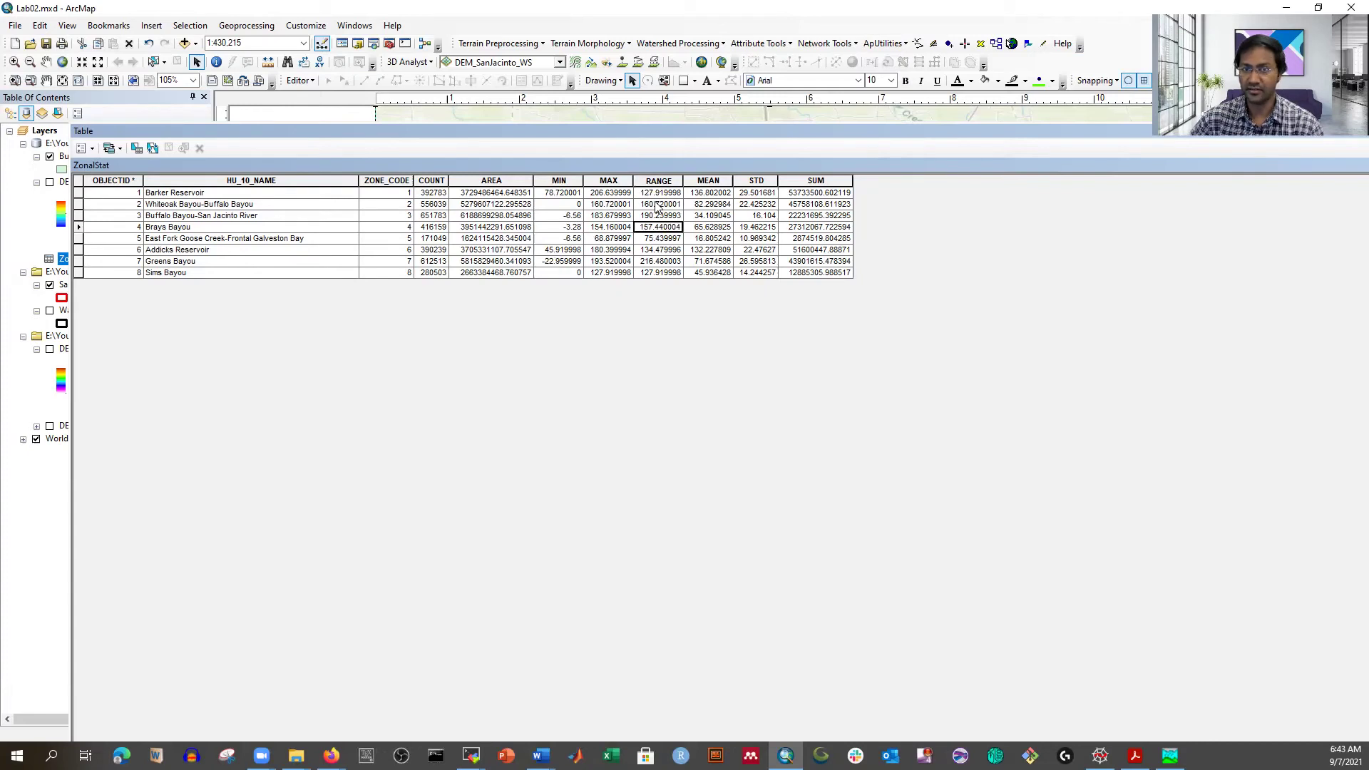
pyautogui.click(708, 198)
pyautogui.click(708, 251)
pyautogui.click(713, 196)
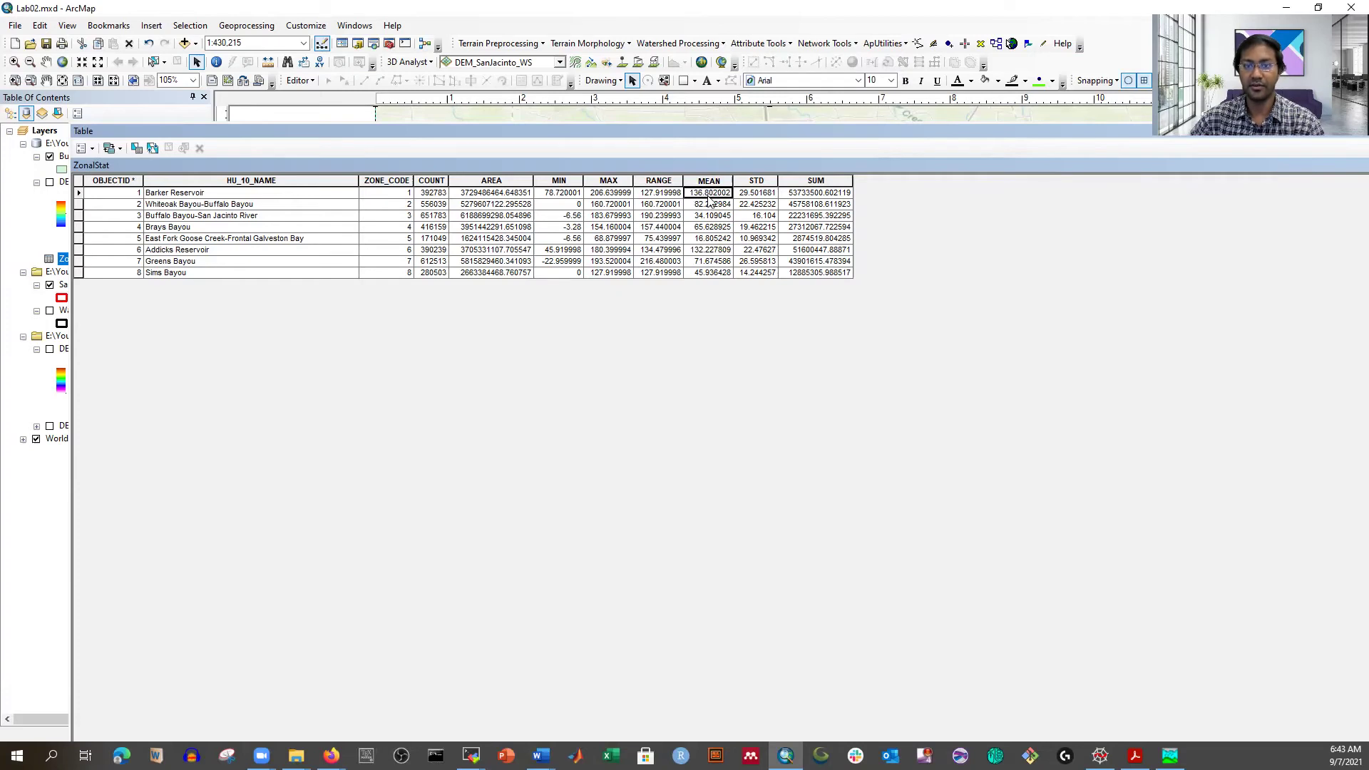
pyautogui.click(708, 207)
pyautogui.click(707, 196)
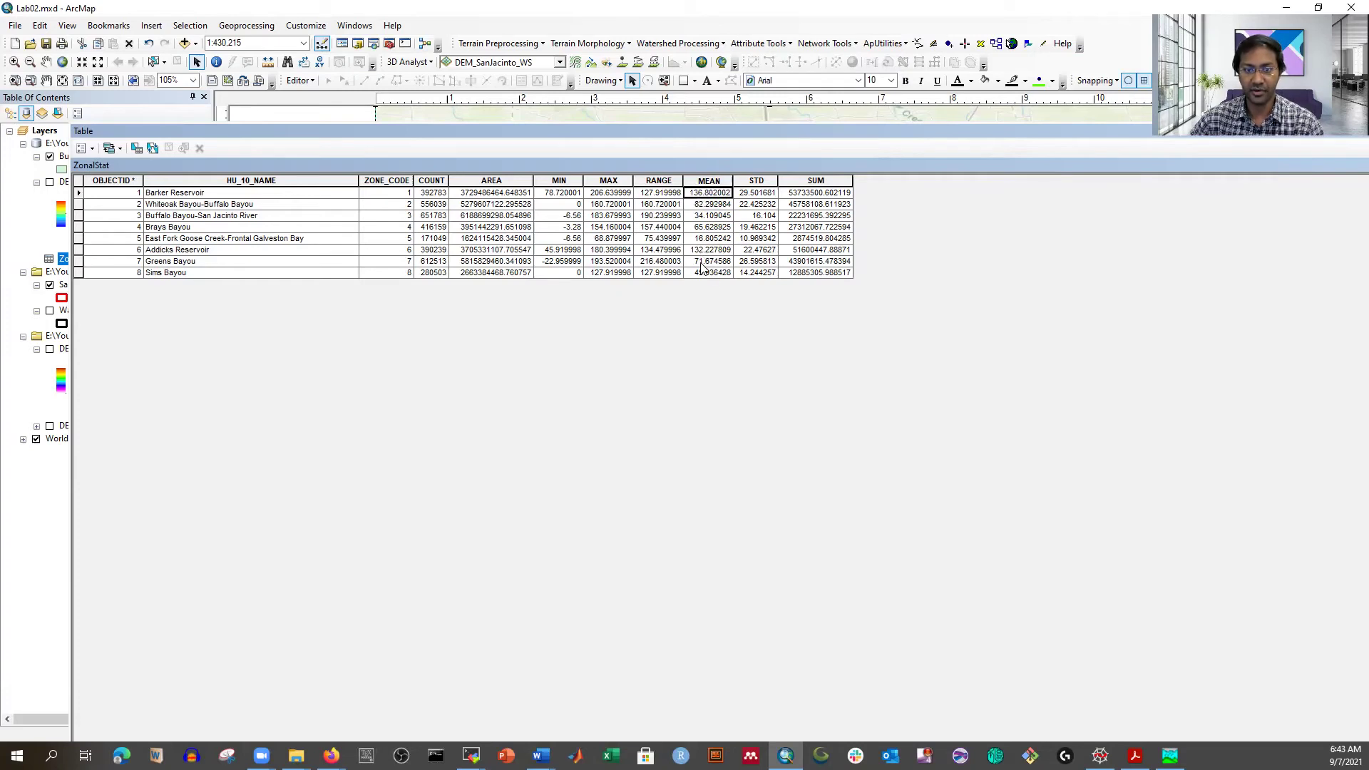
pyautogui.click(757, 181)
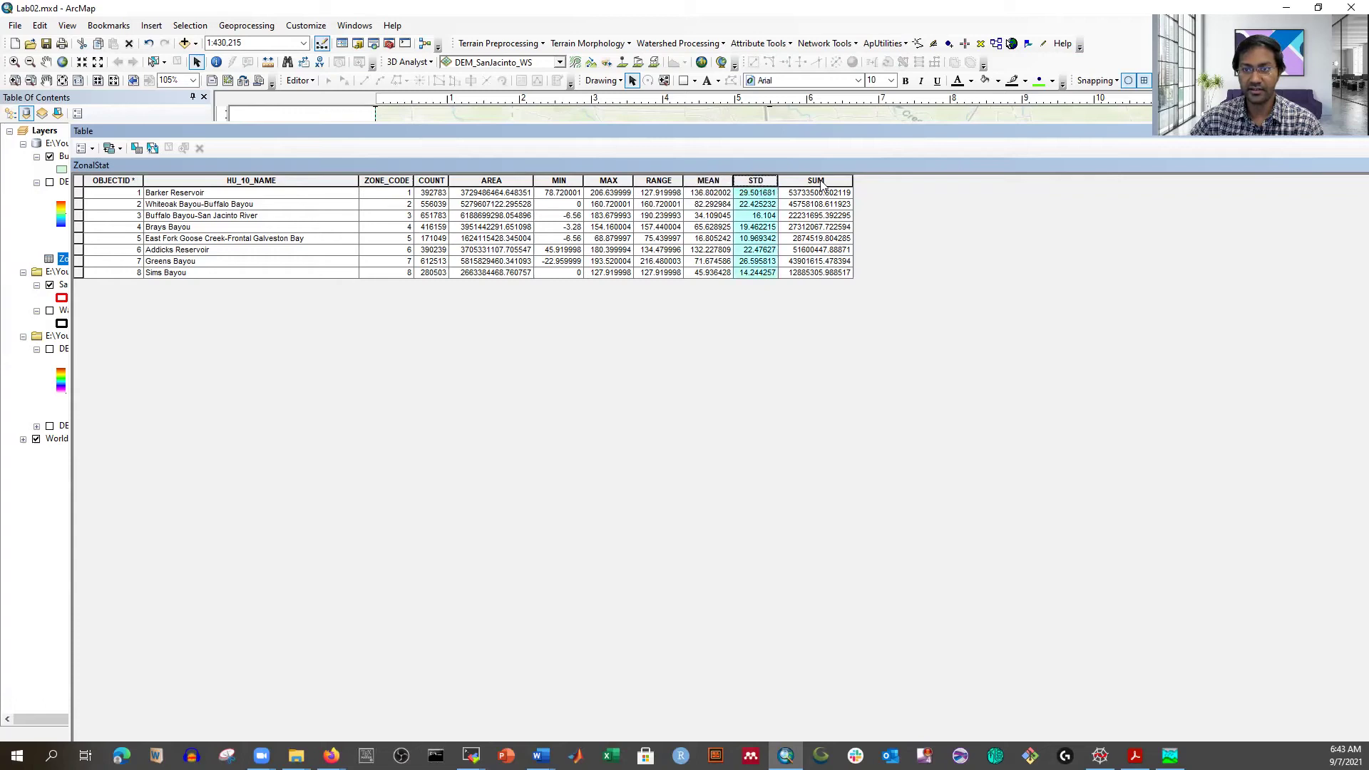
pyautogui.click(822, 182)
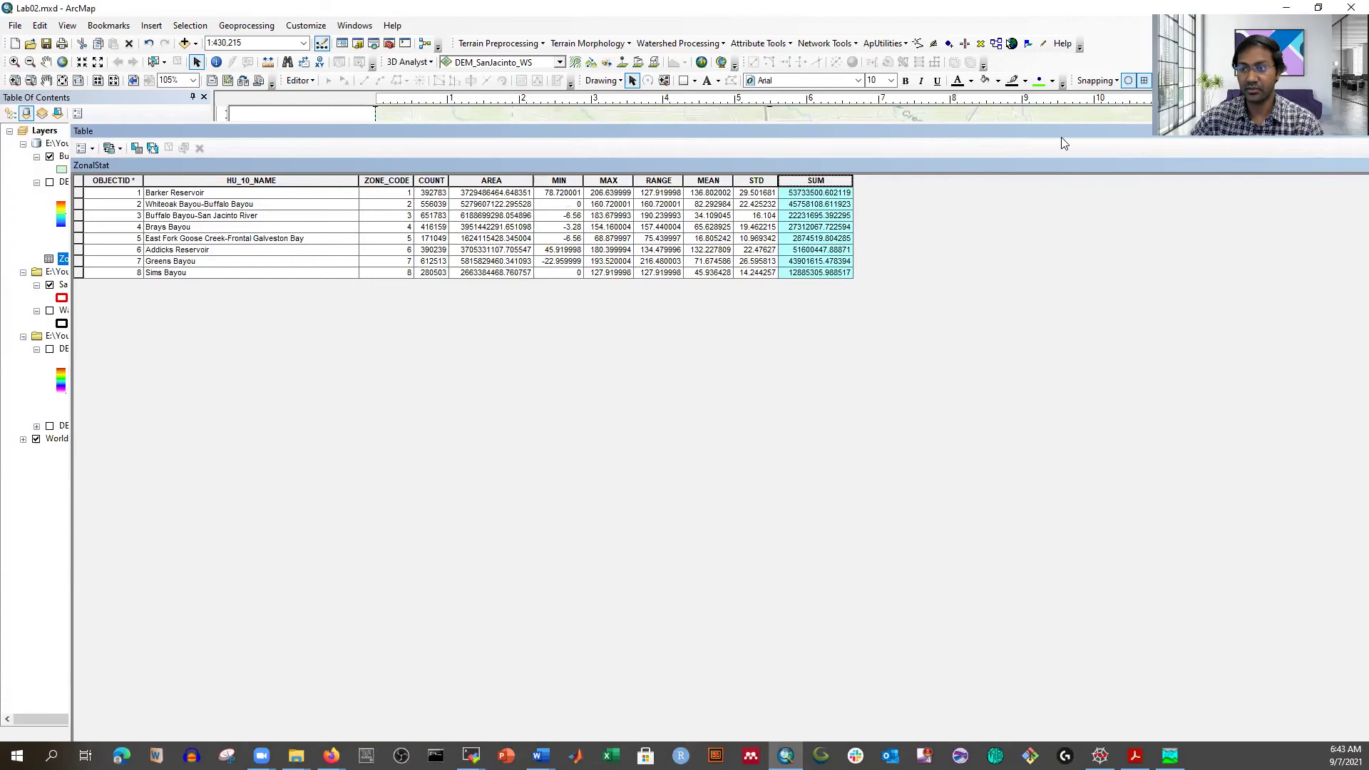
pyautogui.moveTo(1064, 144); pyautogui.dragTo(1288, 143)
pyautogui.click(1291, 139)
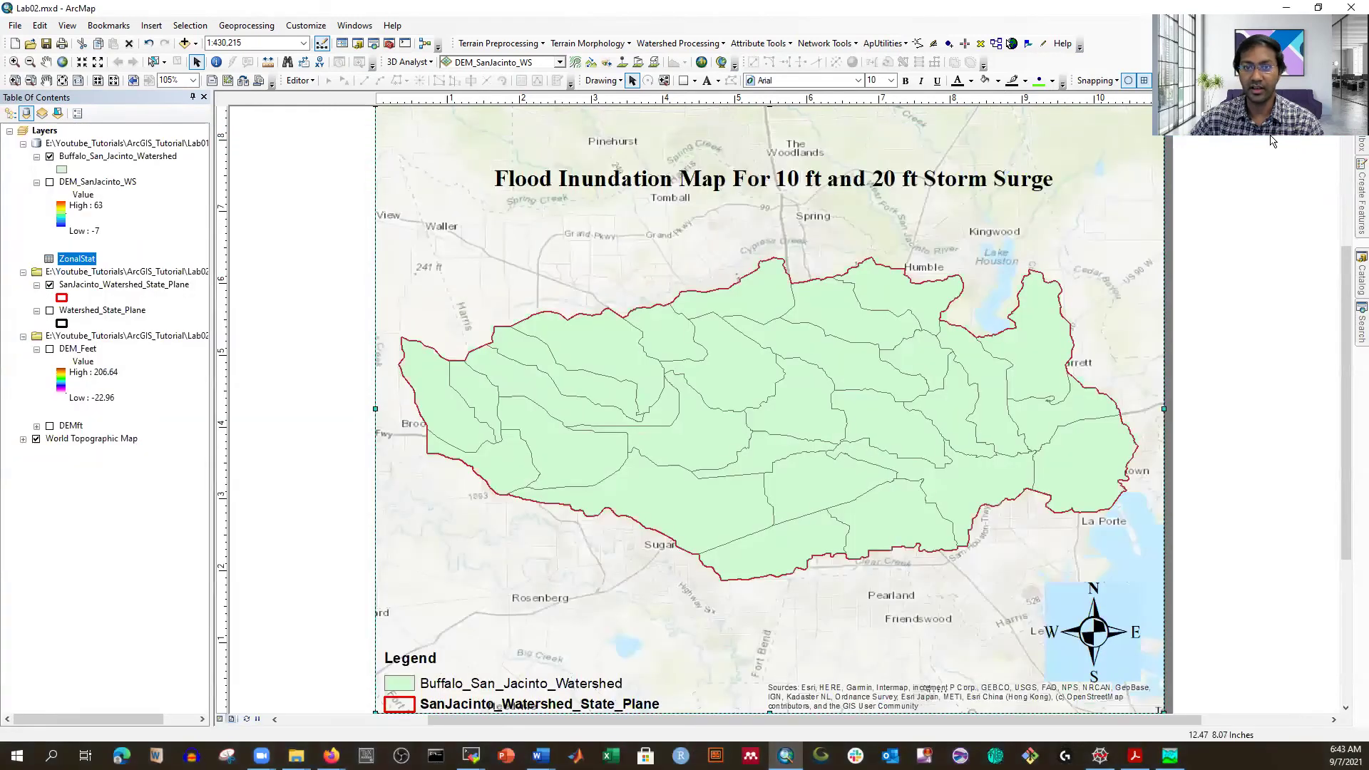
# Open the Table To Excel conversion tool and set ZonalStat as the input table
pyautogui.click(1362, 146)
pyautogui.scroll(12, 1229, 214)
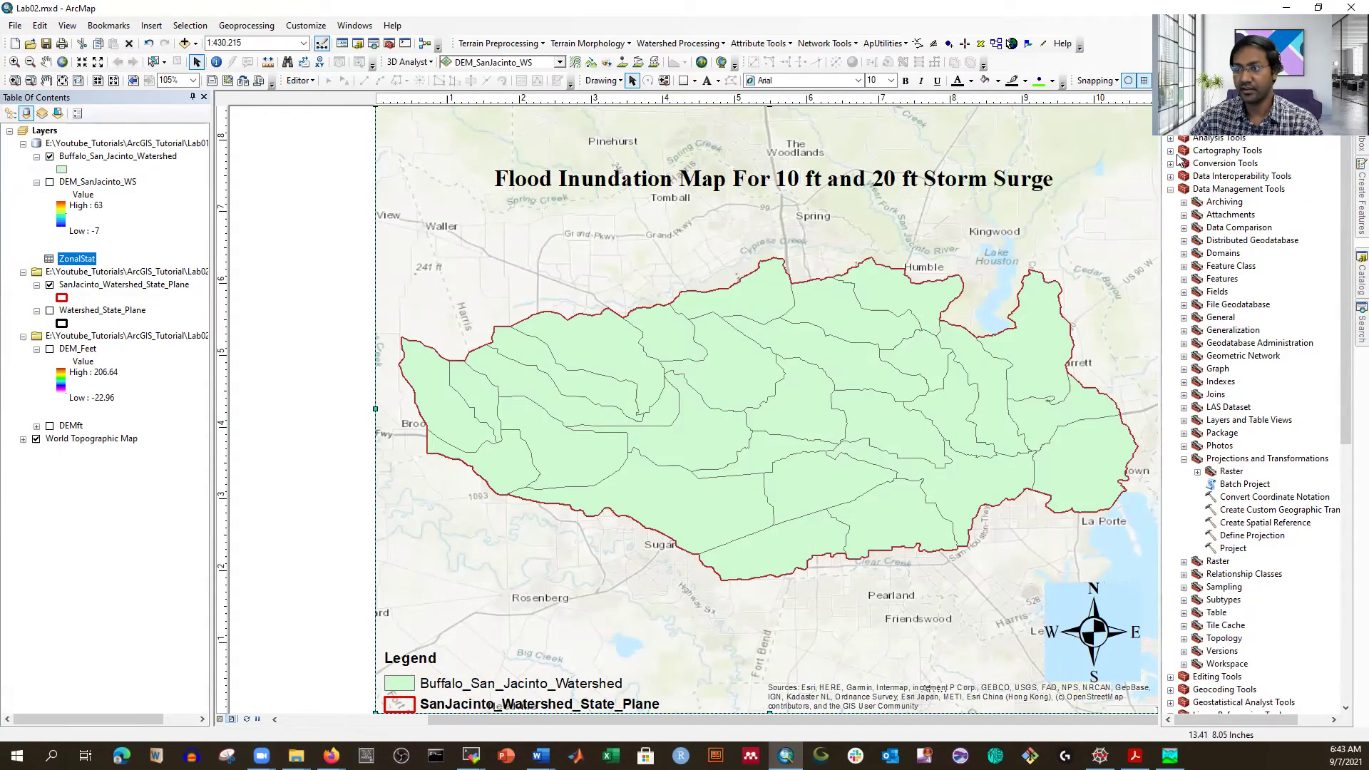
pyautogui.click(1171, 163)
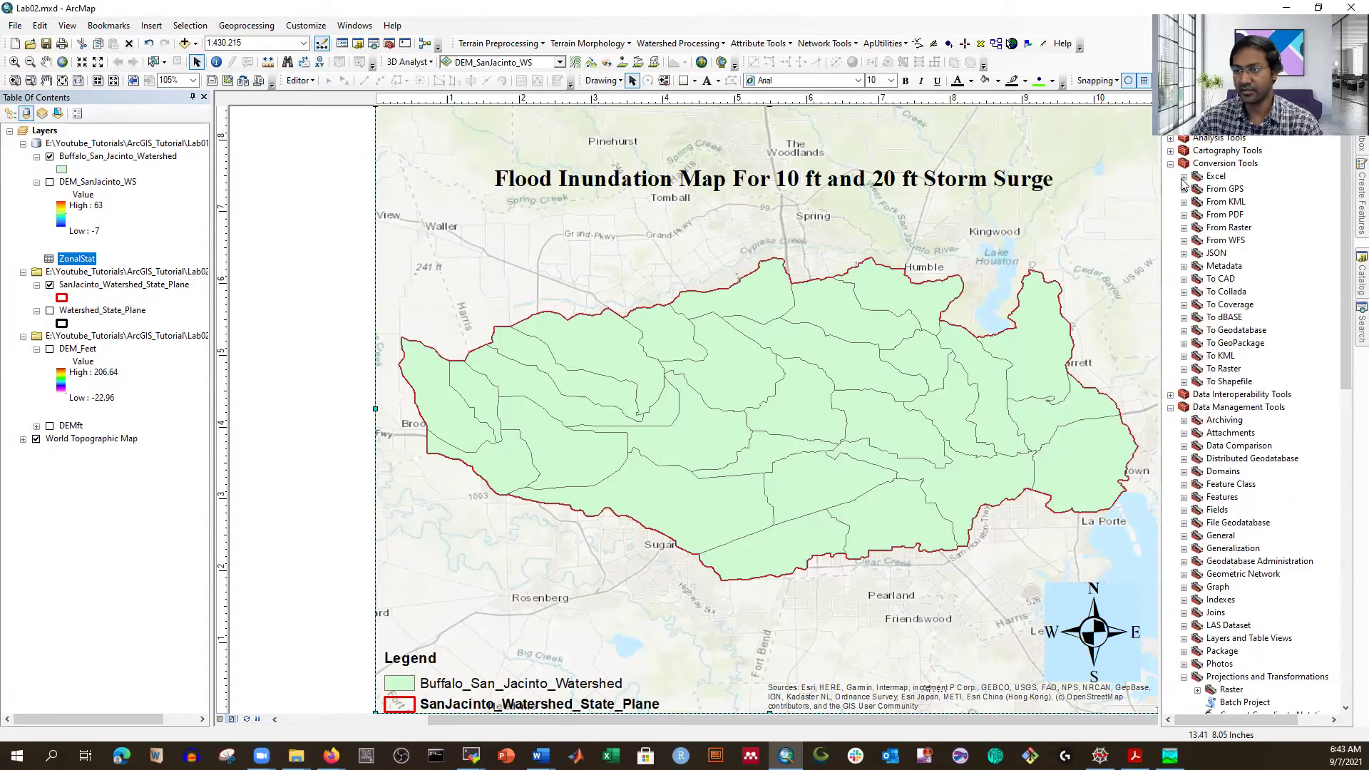
pyautogui.click(1183, 177)
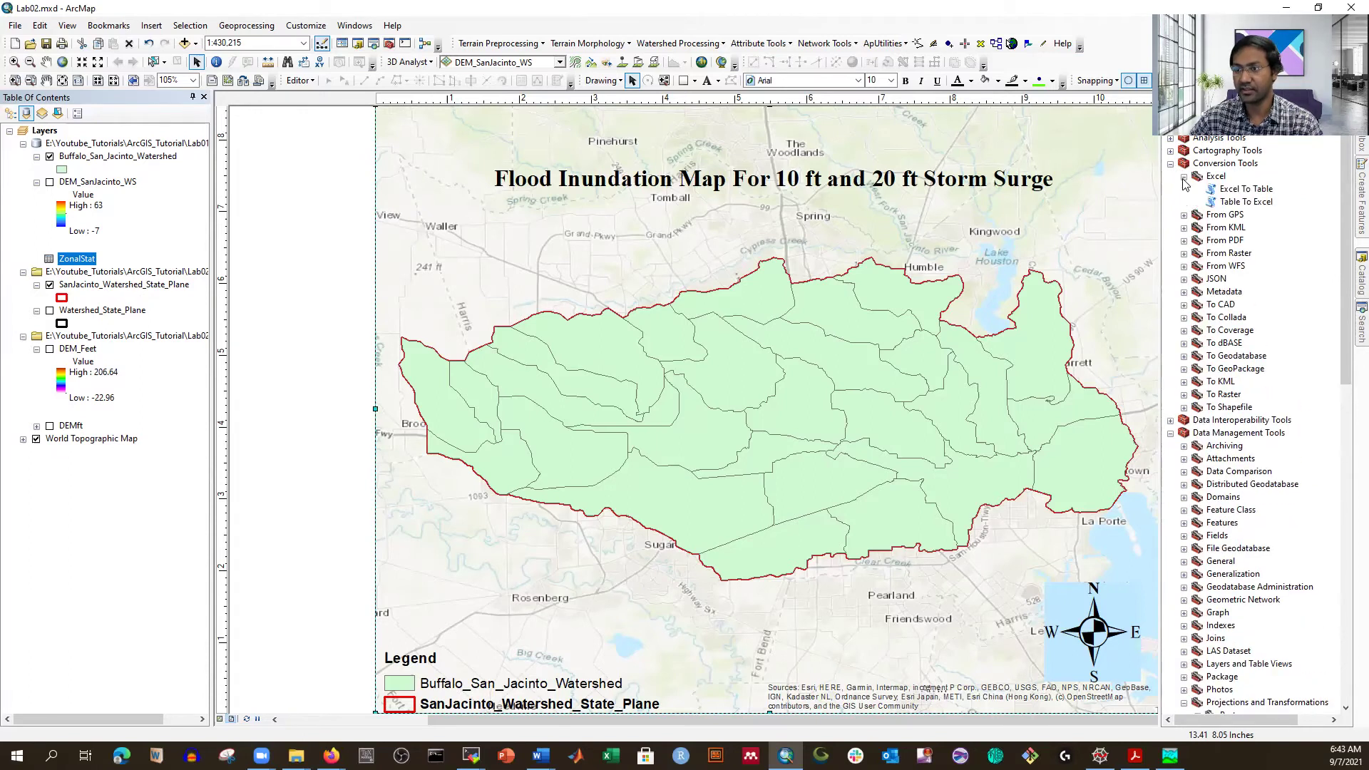
pyautogui.doubleClick(1244, 202)
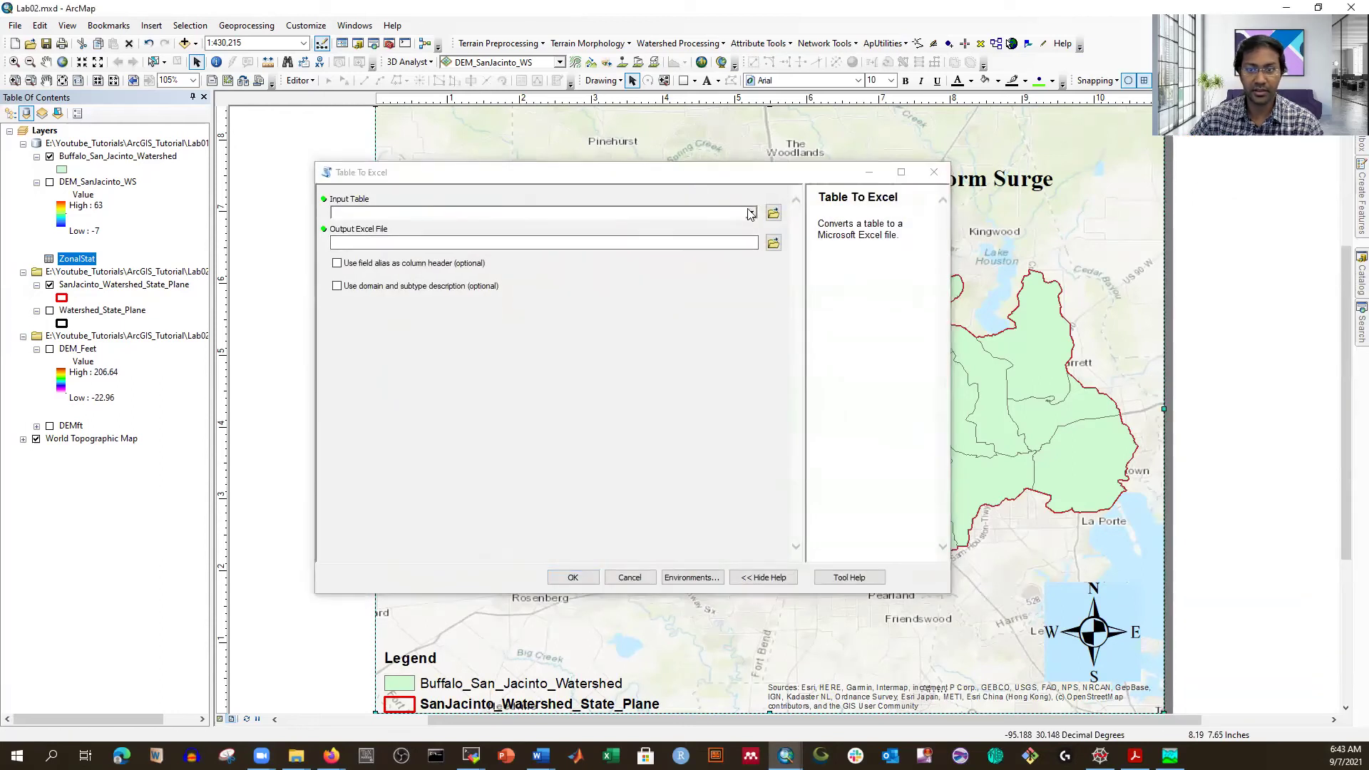
pyautogui.click(751, 213)
pyautogui.click(385, 225)
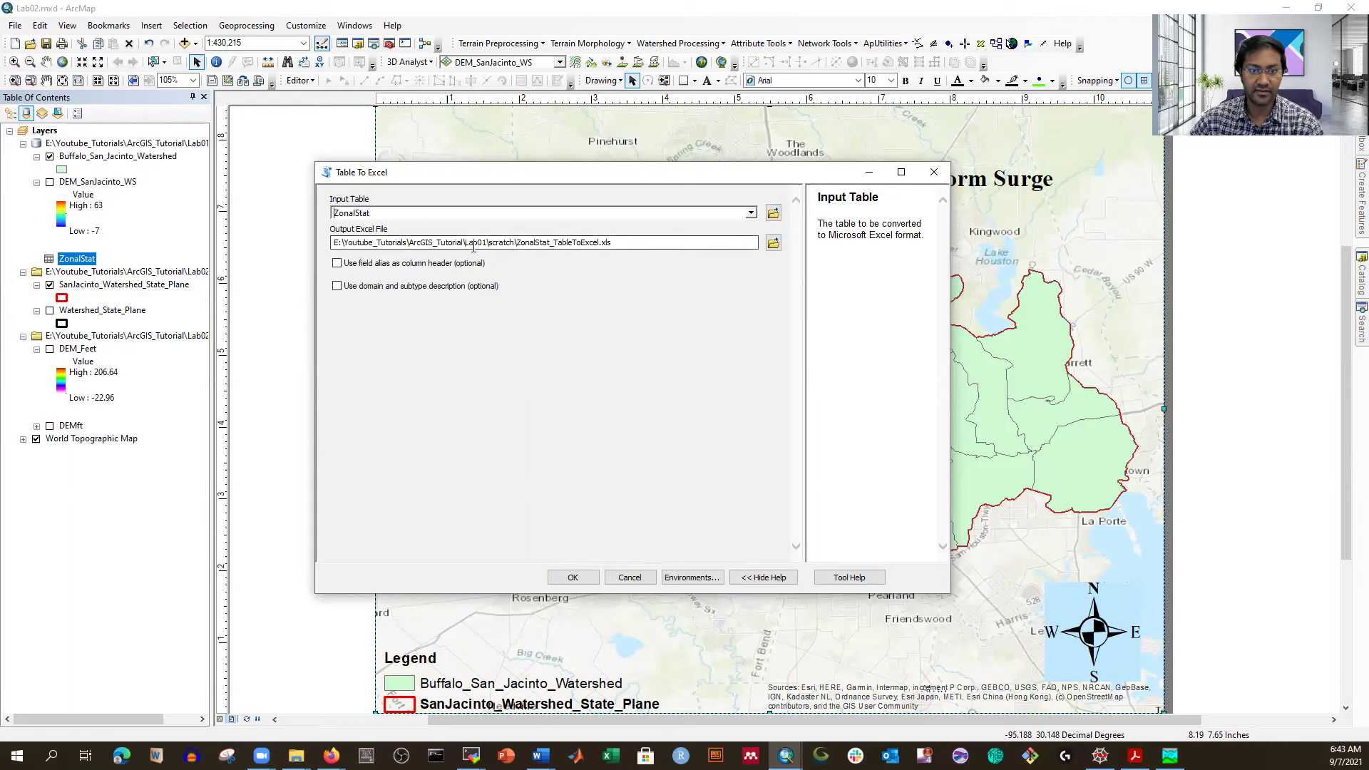
# Set the output Excel file to Zonal_Stat in the ArcGIS_Tutorial folder and run the conversion
pyautogui.click(774, 244)
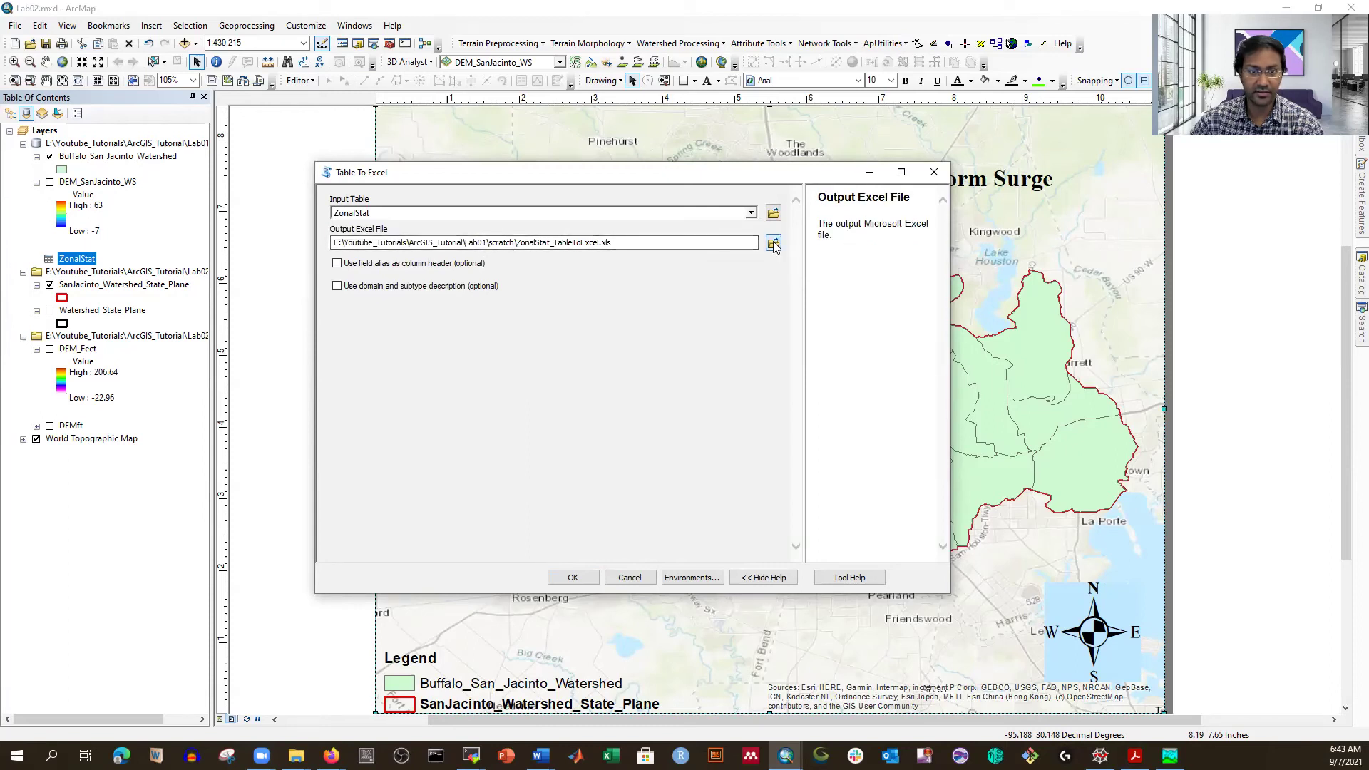
pyautogui.click(686, 266)
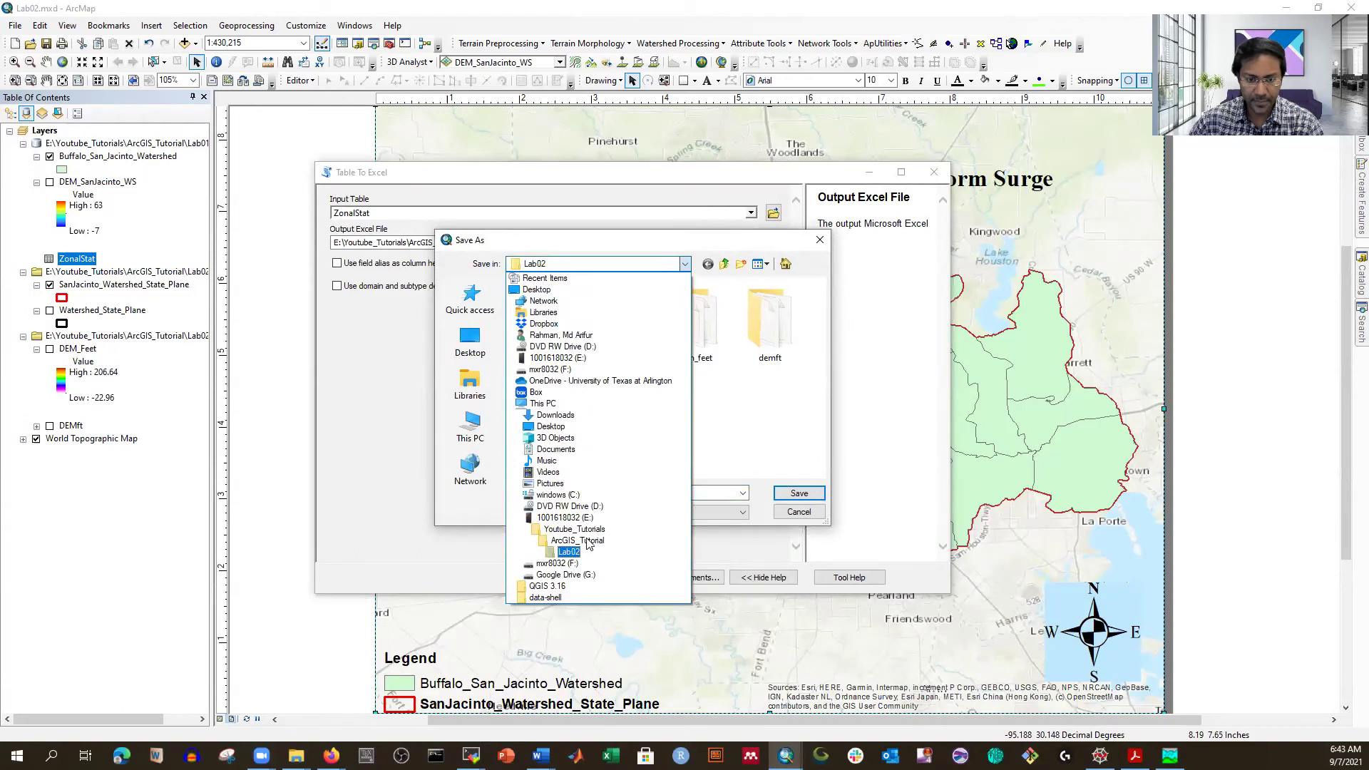
pyautogui.click(574, 552)
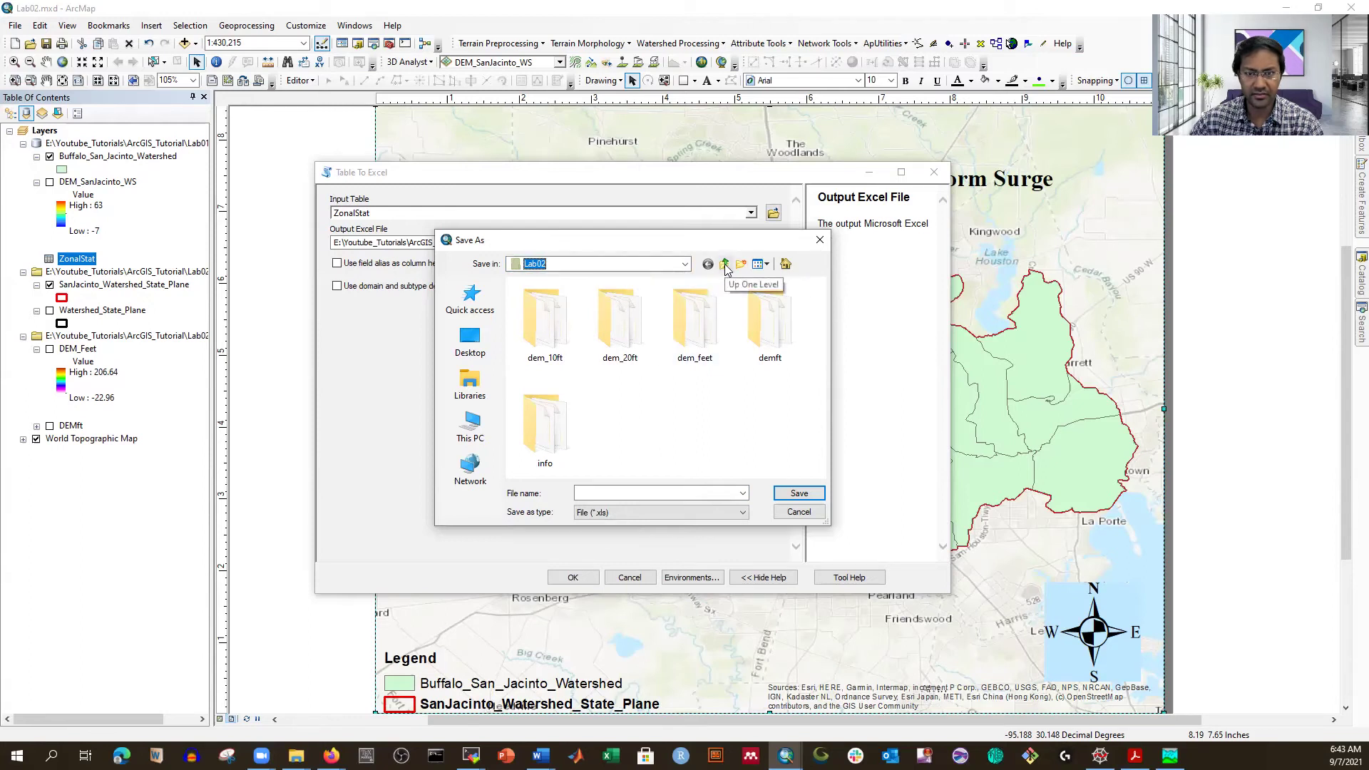
pyautogui.click(788, 495)
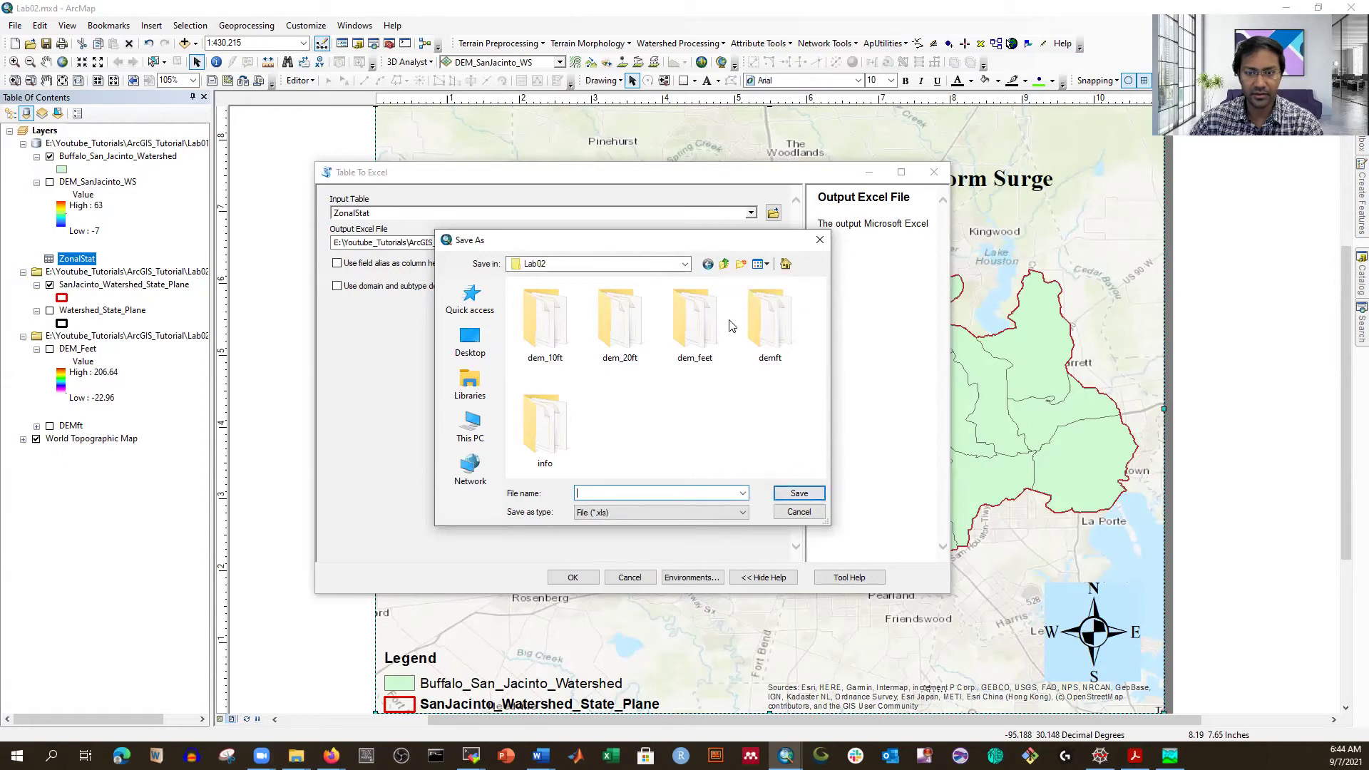
pyautogui.click(724, 264)
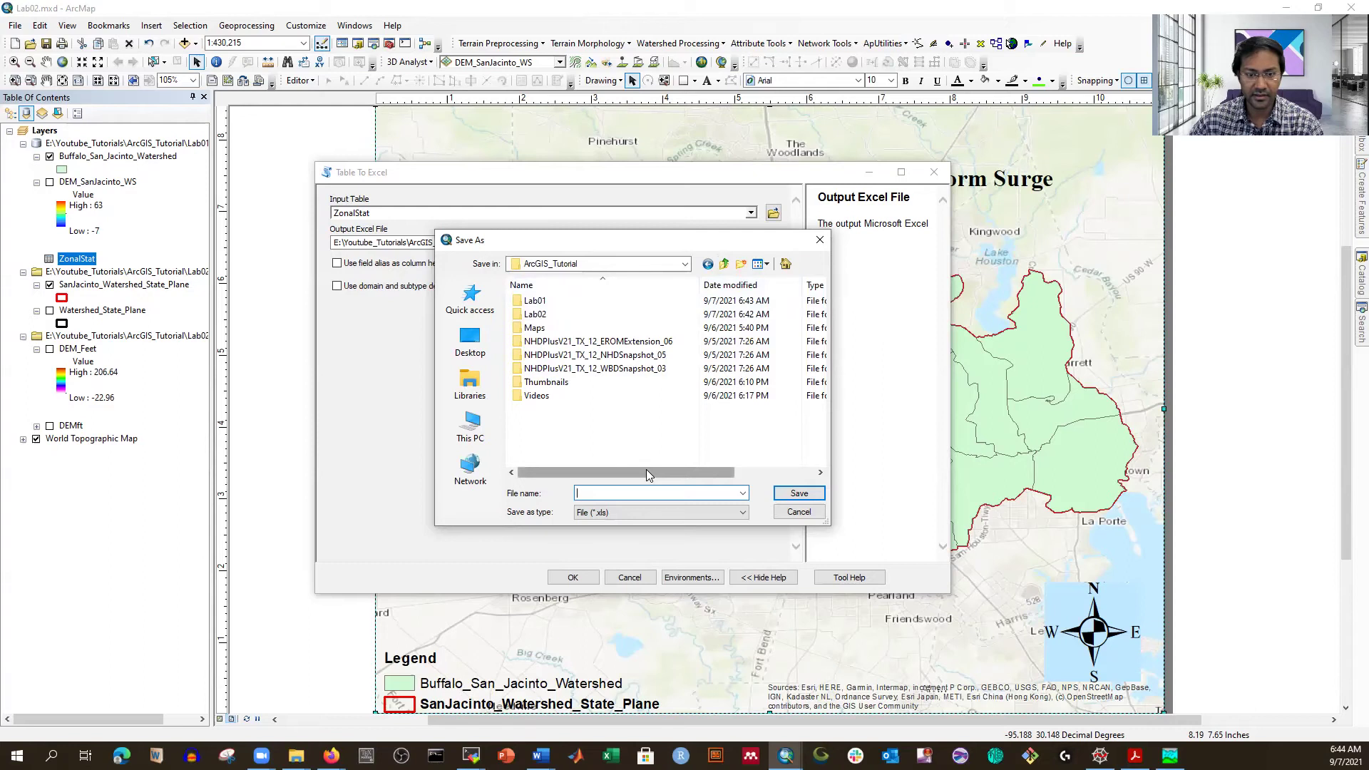
pyautogui.write('Zonal_Stat')
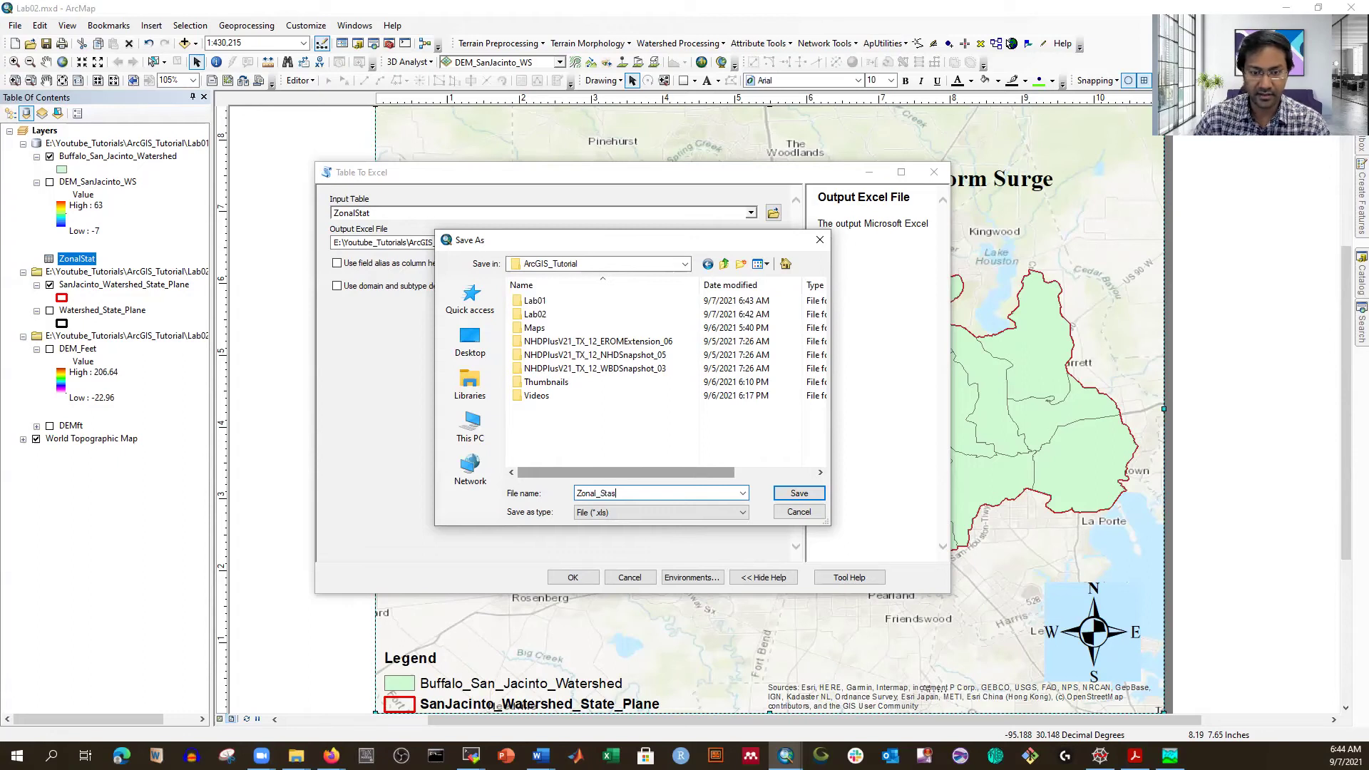
pyautogui.click(789, 497)
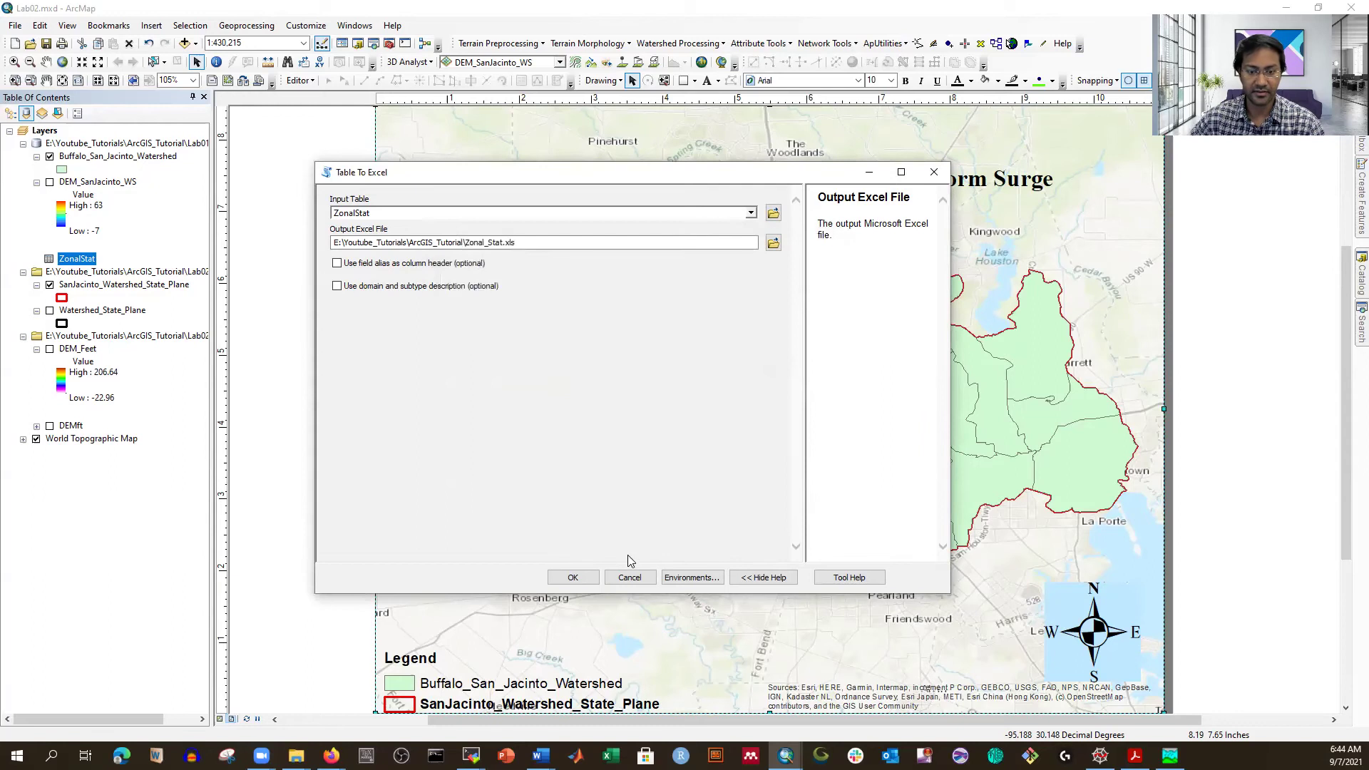
pyautogui.click(573, 576)
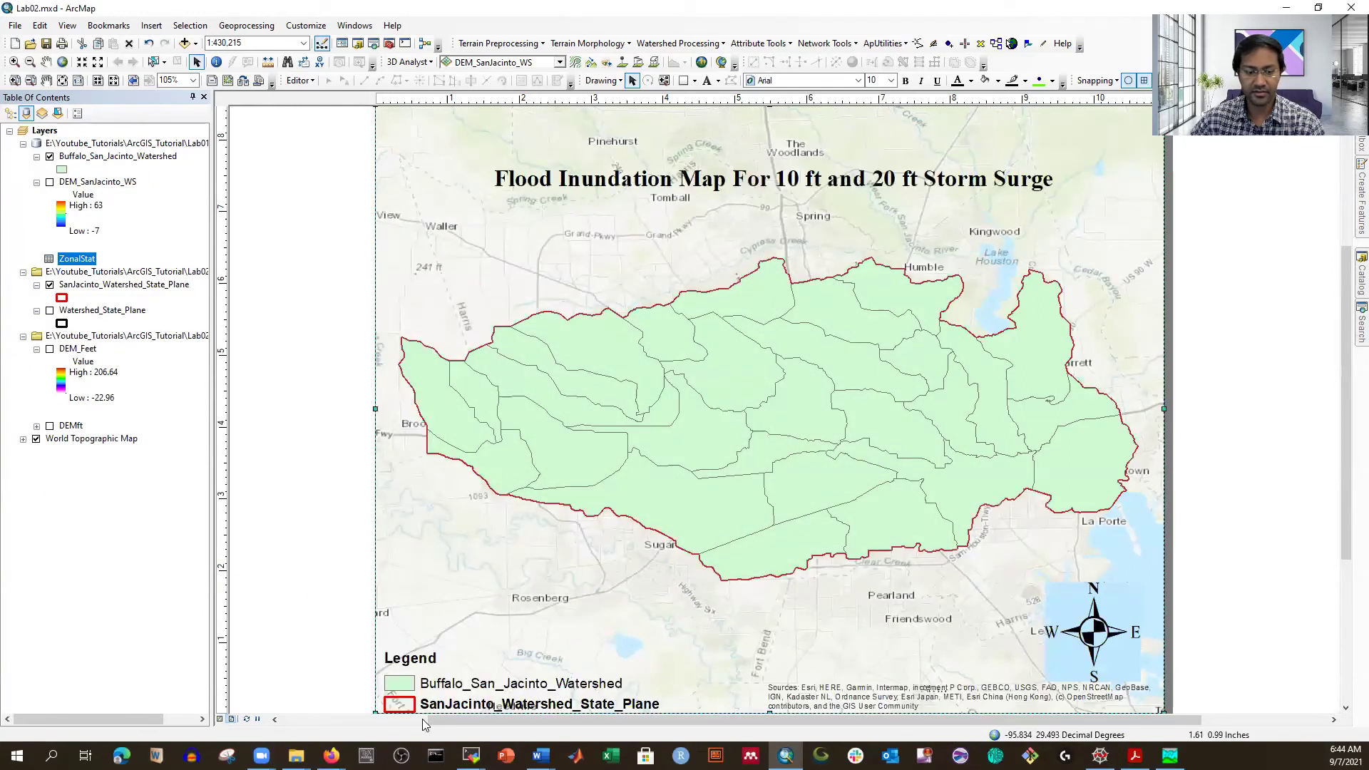
# Switch to the ArcGIS_Tutorial folder in File Explorer and open Zonal_Stat.xls in Excel
pyautogui.click(296, 756)
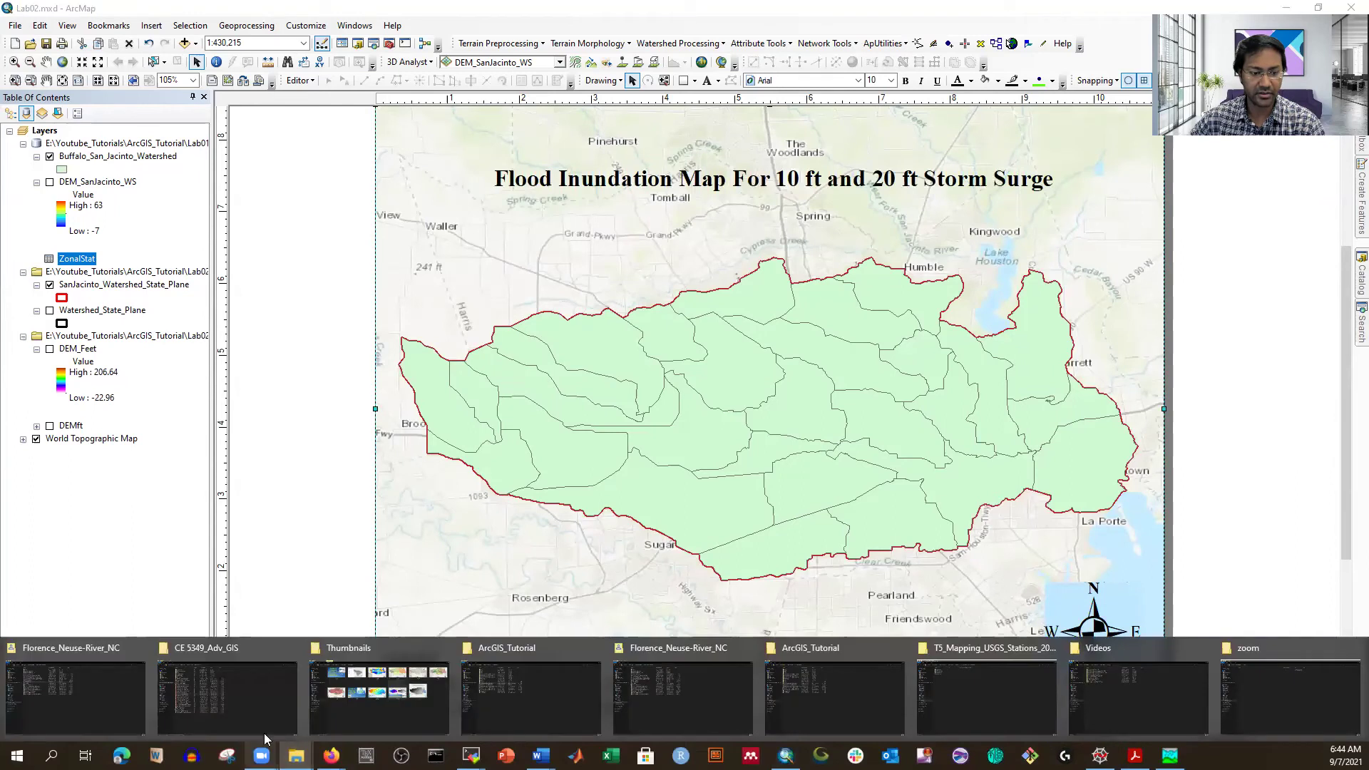
pyautogui.click(553, 681)
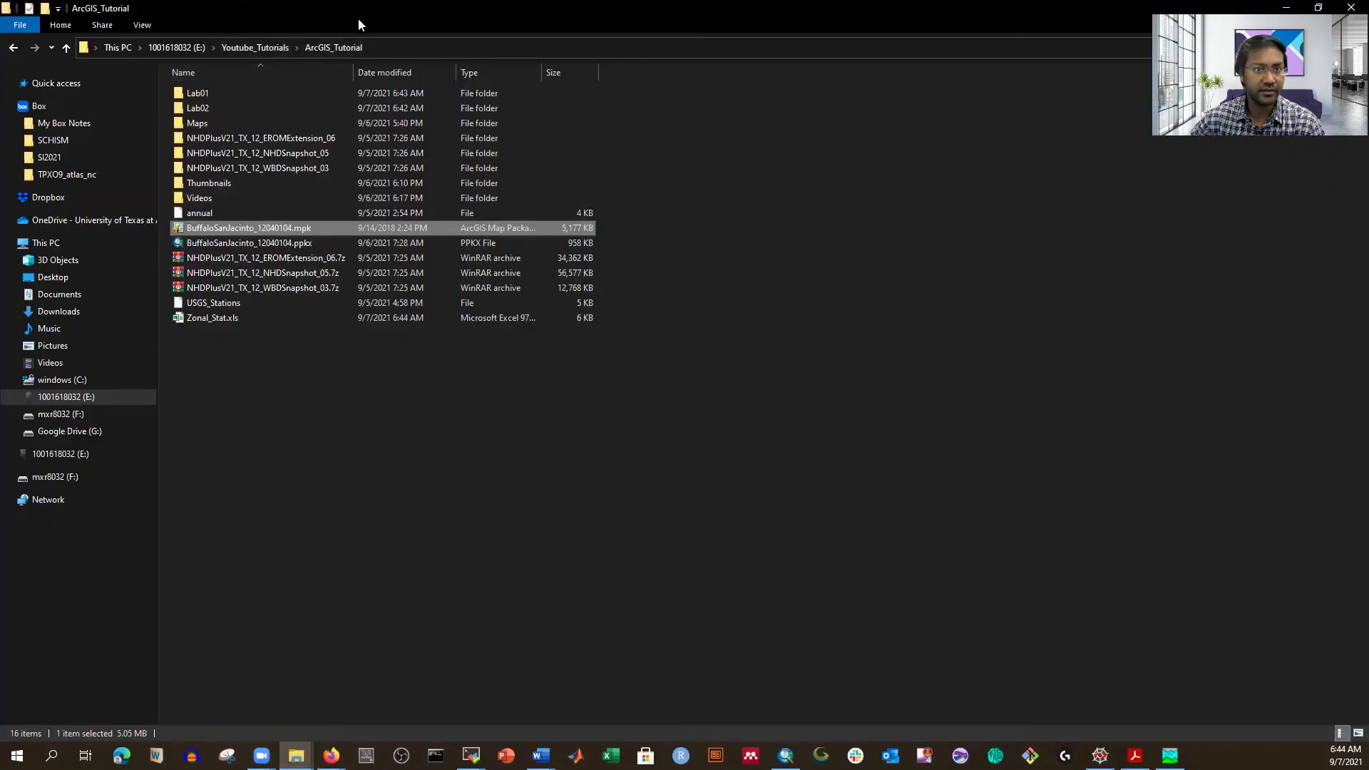
pyautogui.click(324, 376)
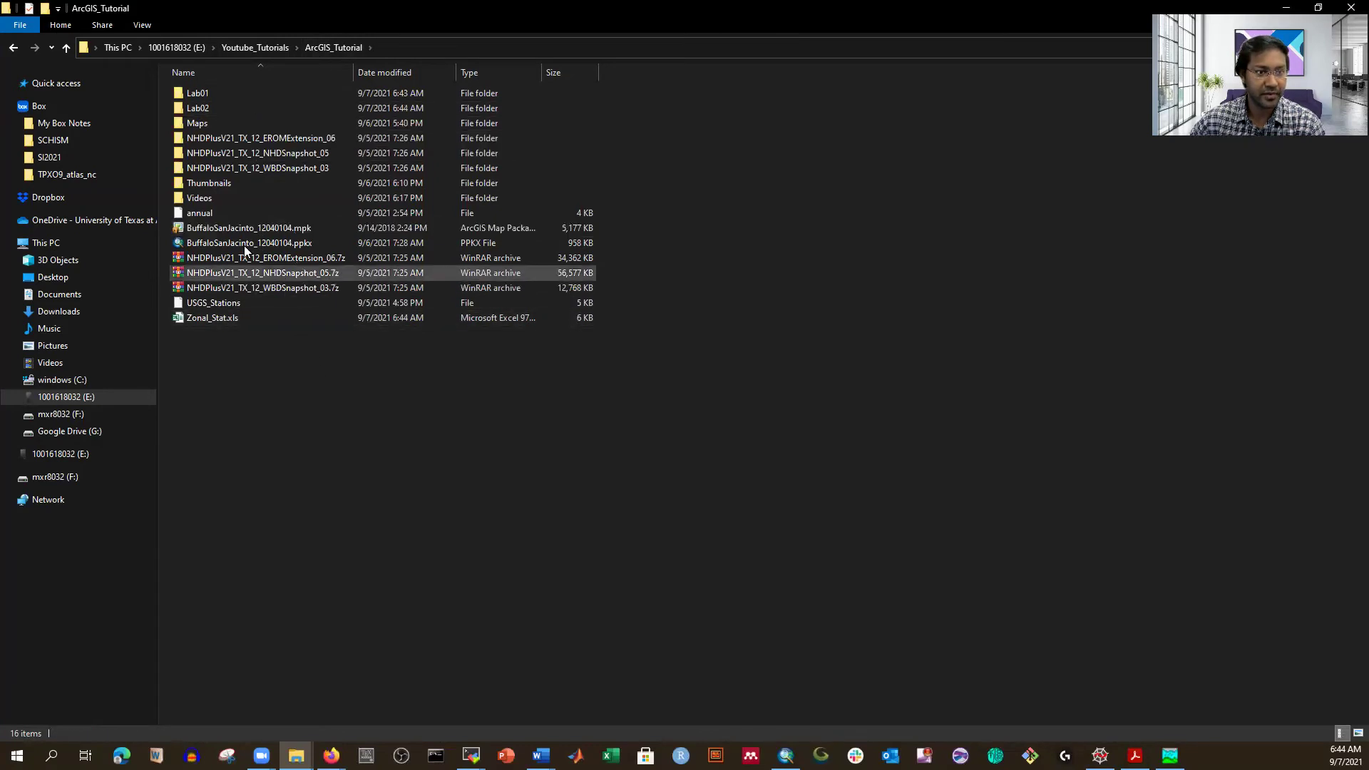
pyautogui.doubleClick(218, 318)
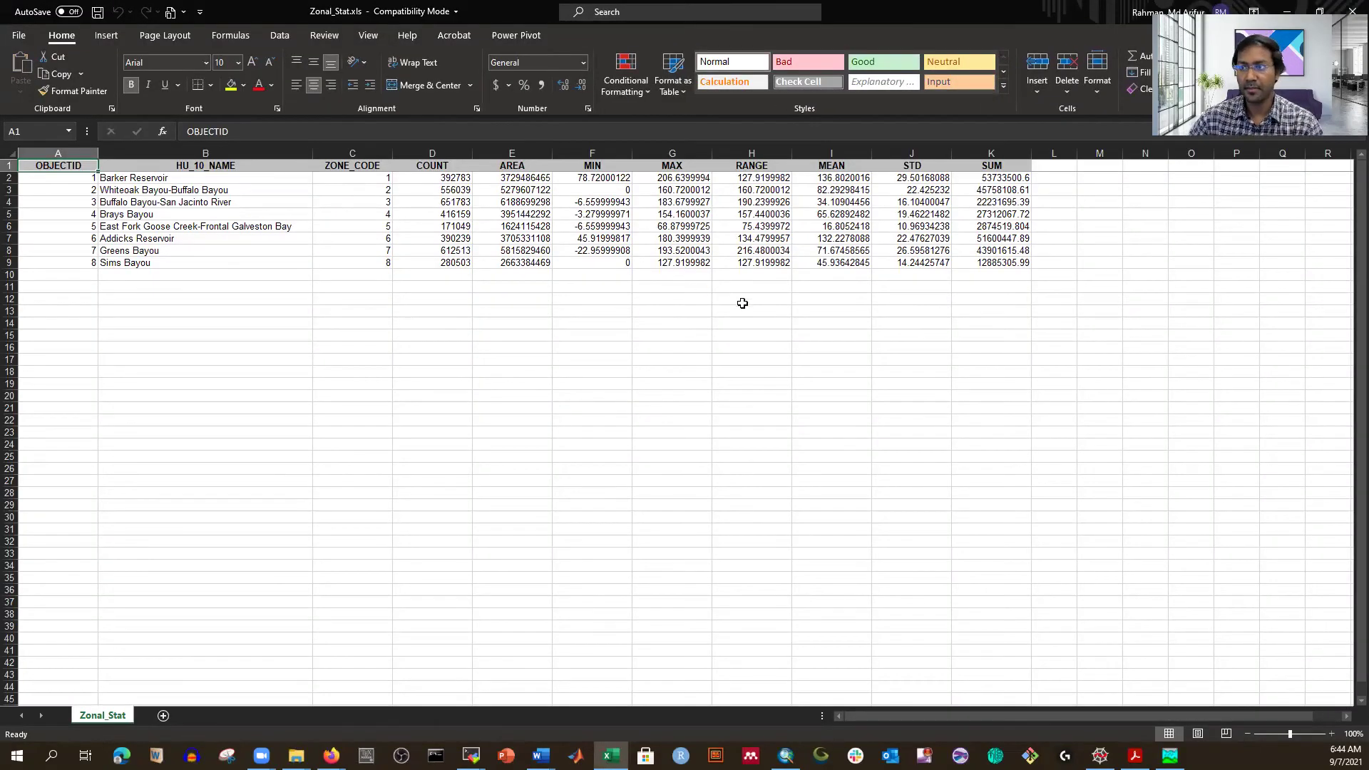
# Check the exported count, minimum and range values in the Zonal_Stat worksheet
pyautogui.moveTo(755, 181); pyautogui.dragTo(749, 227)
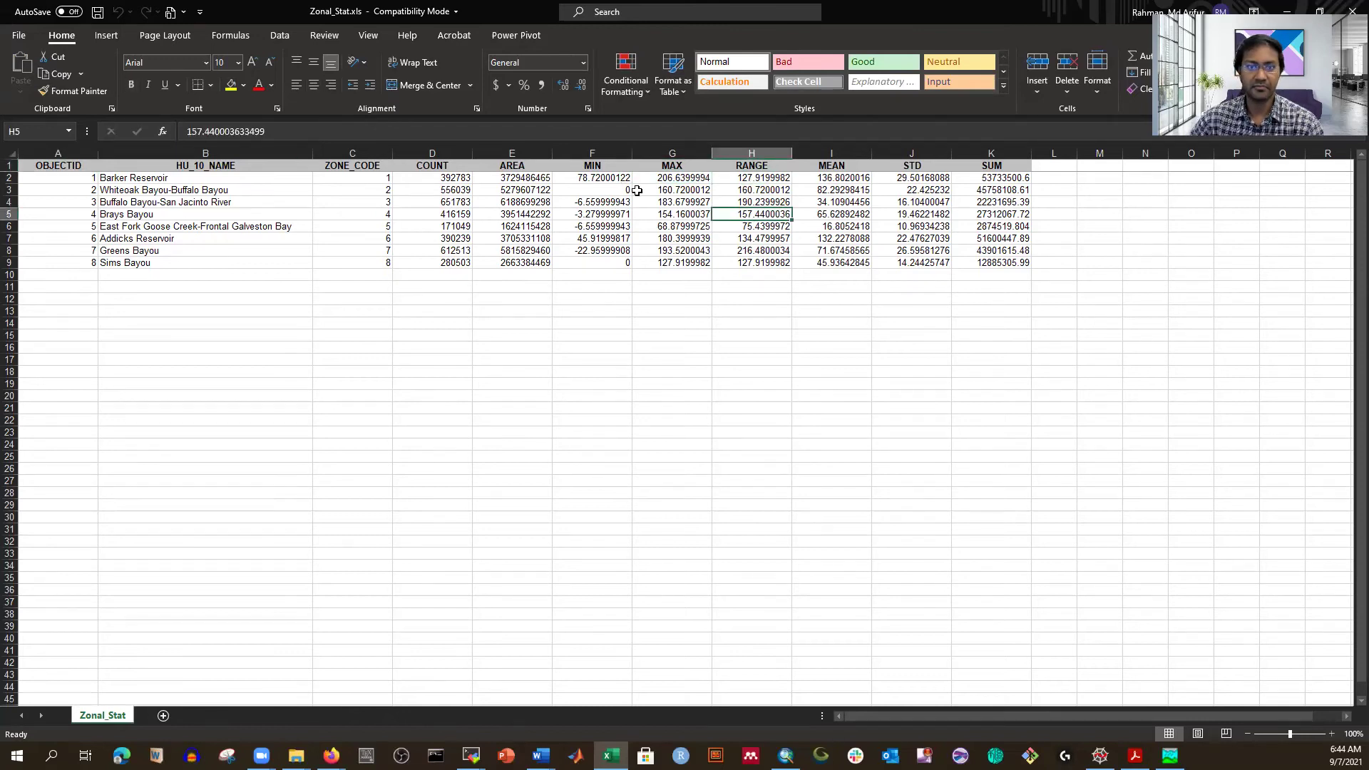
pyautogui.click(603, 238)
pyautogui.click(752, 336)
pyautogui.moveTo(456, 185); pyautogui.dragTo(455, 197)
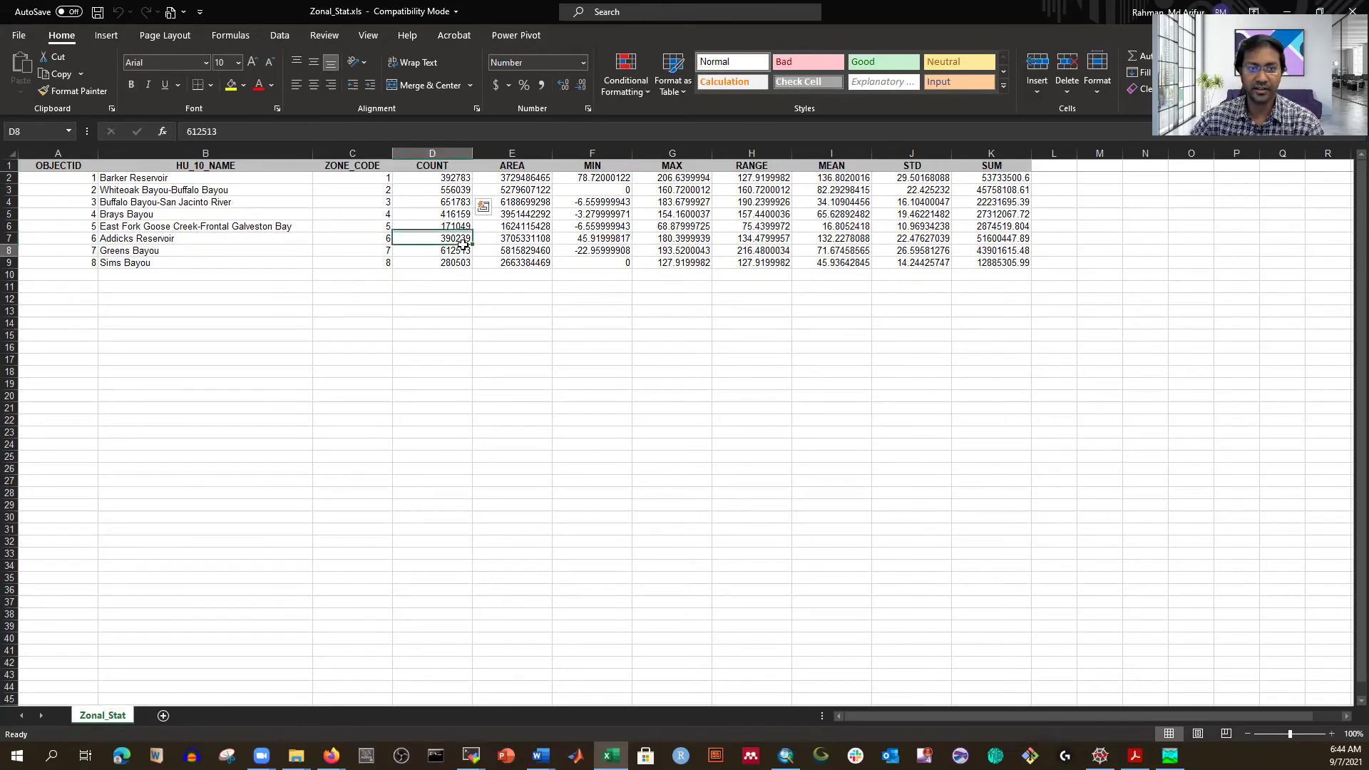
pyautogui.moveTo(592, 347); pyautogui.dragTo(592, 335)
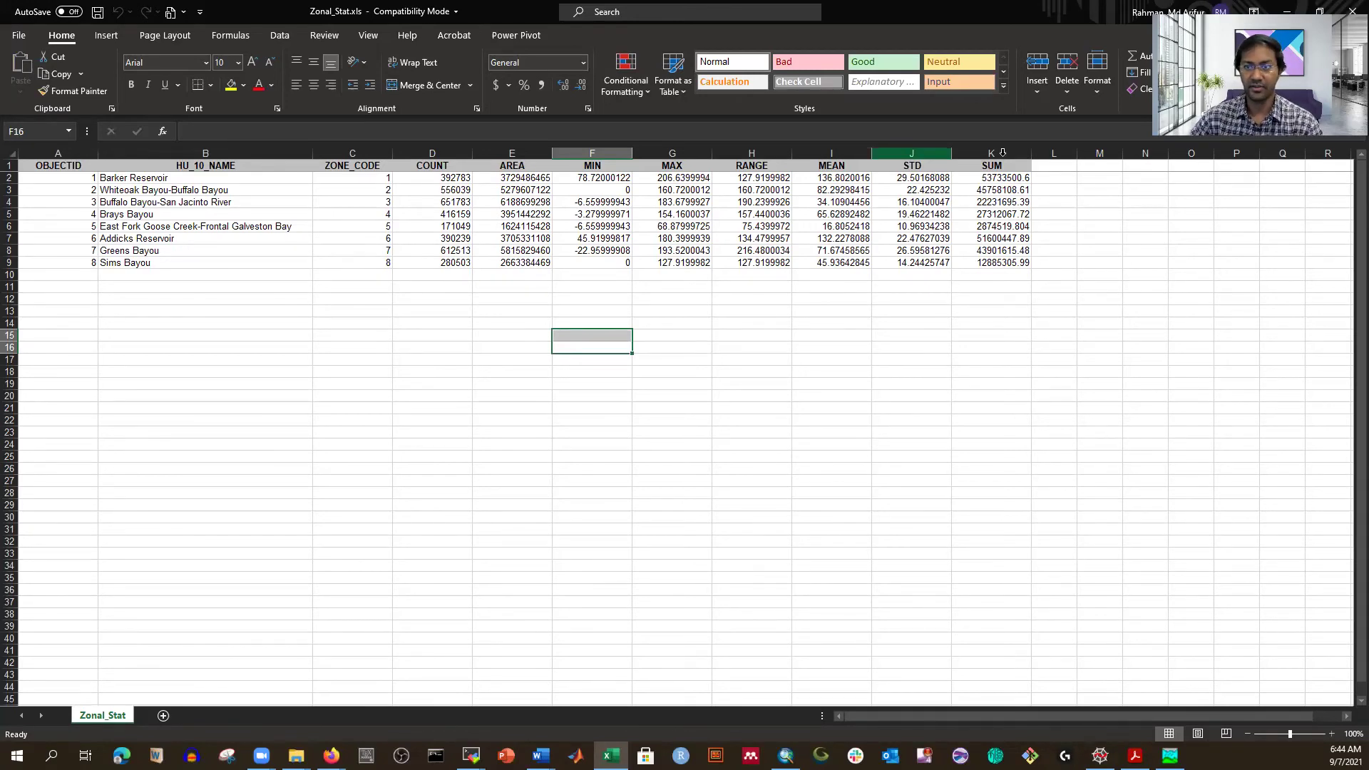
# Close the Zonal_Stat workbook and switch back to the flood inundation map in ArcMap
pyautogui.click(1352, 12)
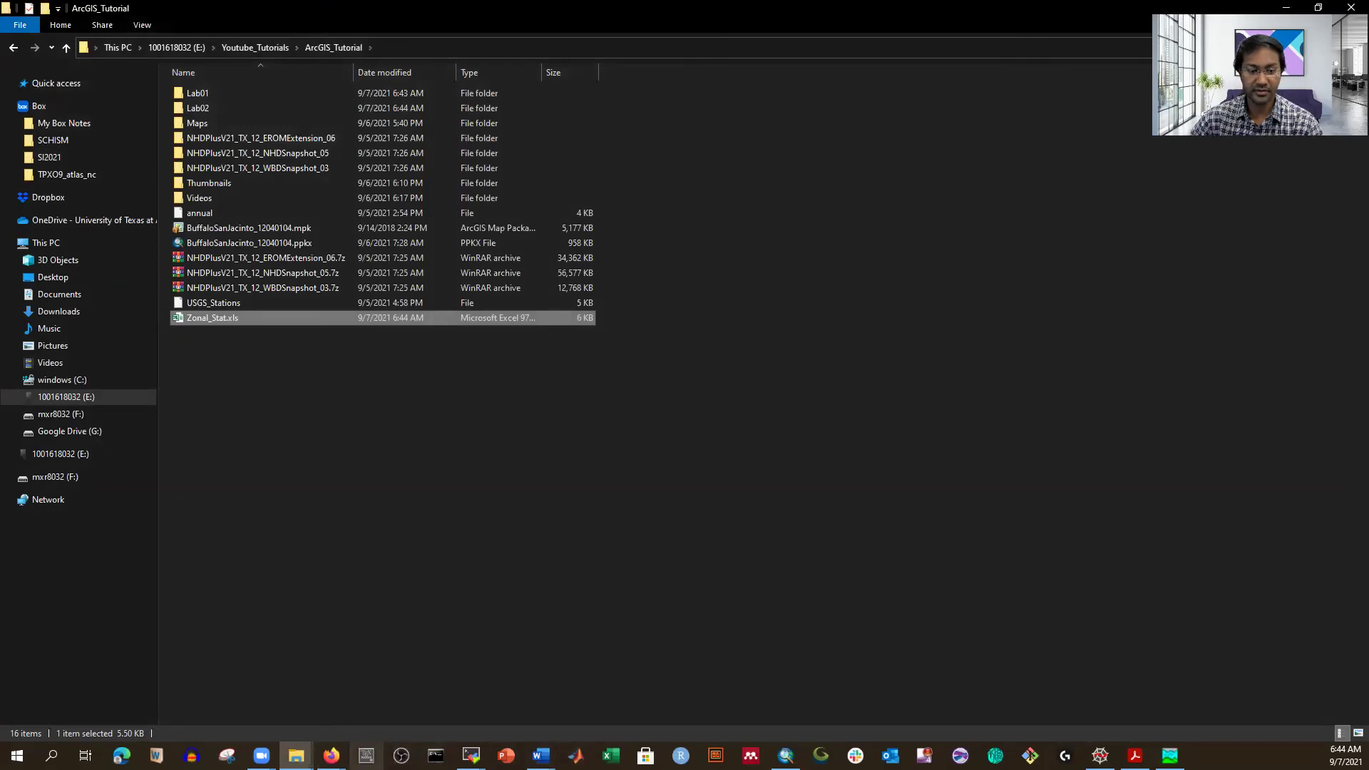
pyautogui.click(331, 755)
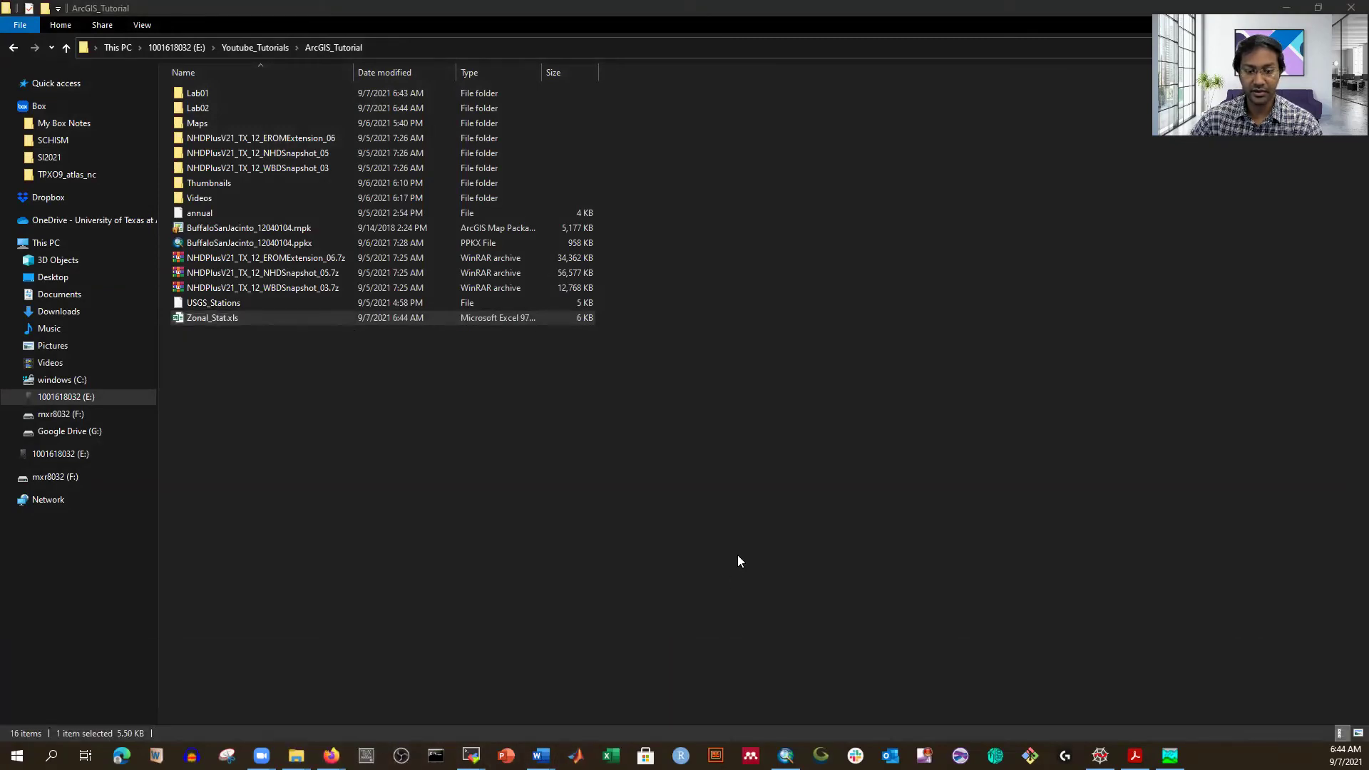
pyautogui.click(786, 756)
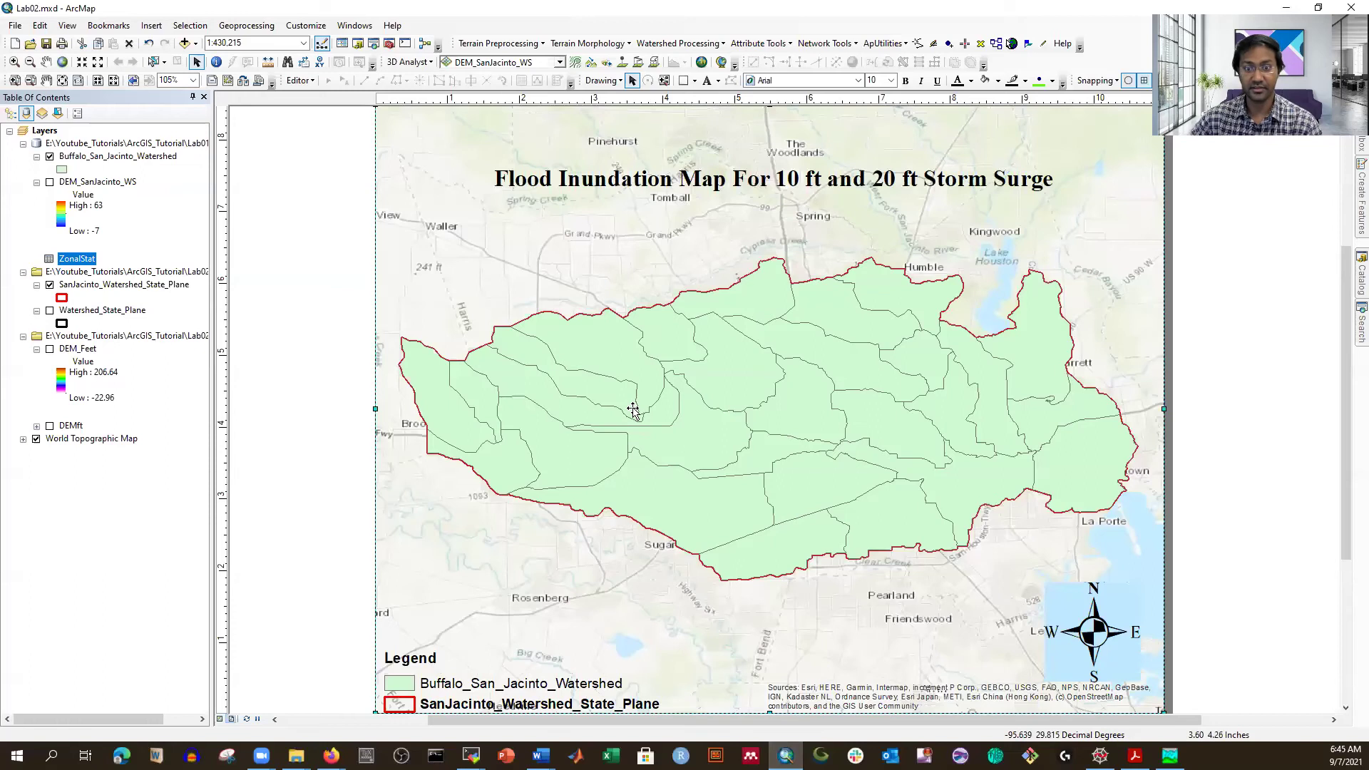